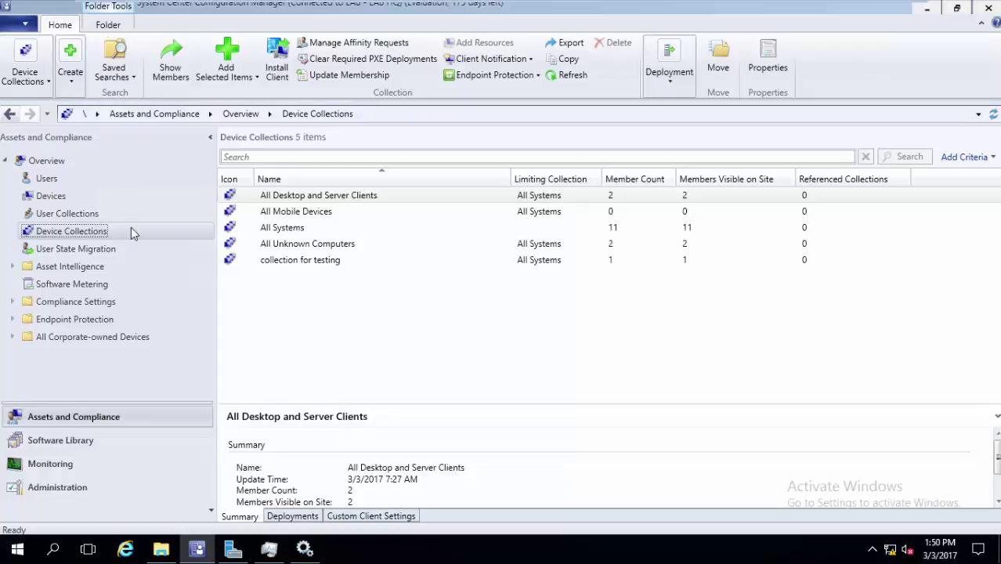
Start a new device collection named 'Win7 Collection', limited to All Systems
{"action": "right_click", "coordinate": [131, 228]}
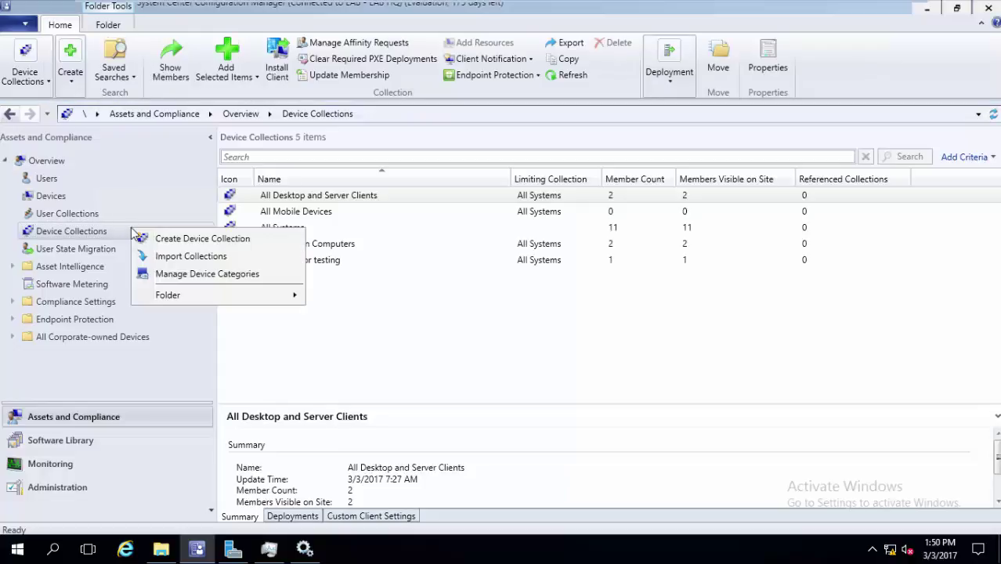
{"action": "left_click", "coordinate": [216, 242]}
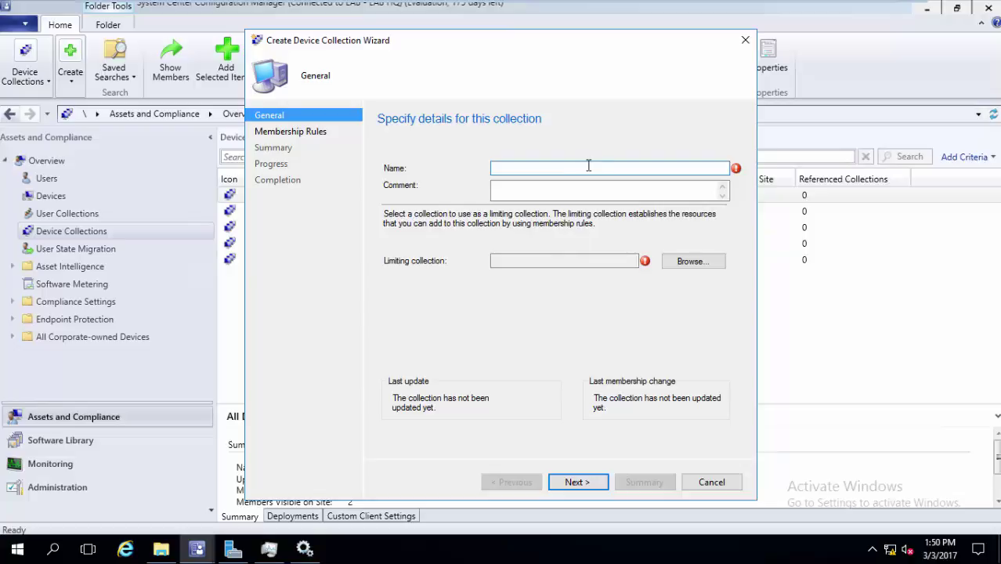
{"action": "type", "text": "Win7 Collection"}
{"action": "left_click", "coordinate": [678, 264]}
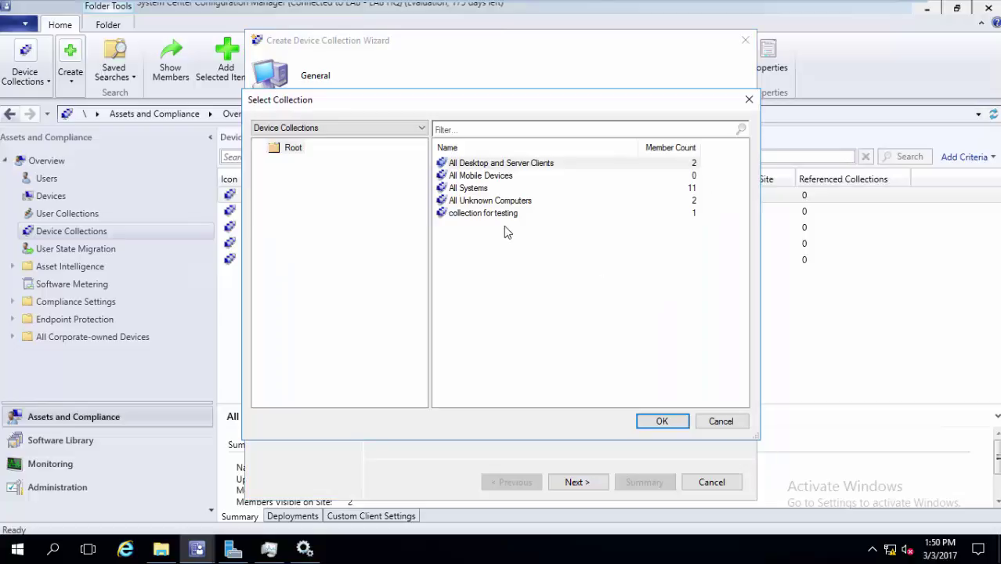
{"action": "left_click", "coordinate": [503, 189]}
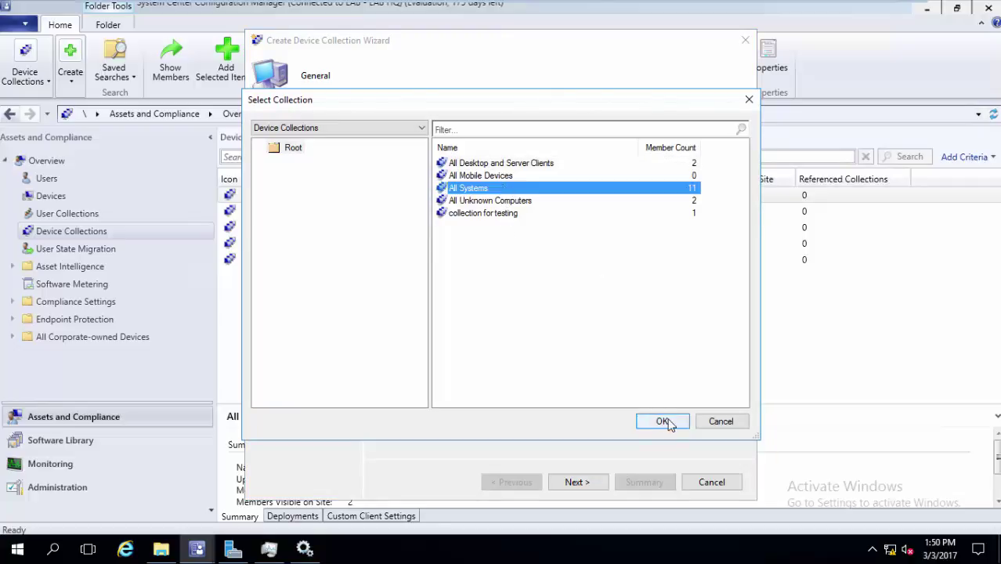
{"action": "left_click", "coordinate": [667, 422]}
Advance to the membership rules and add a Direct Rule
{"action": "left_click", "coordinate": [594, 480]}
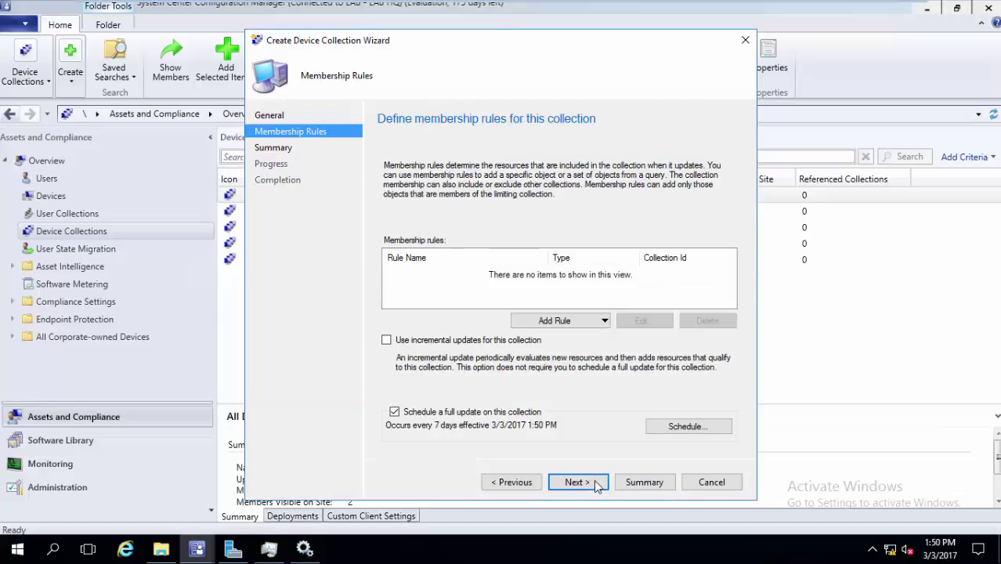
{"action": "left_click", "coordinate": [593, 326]}
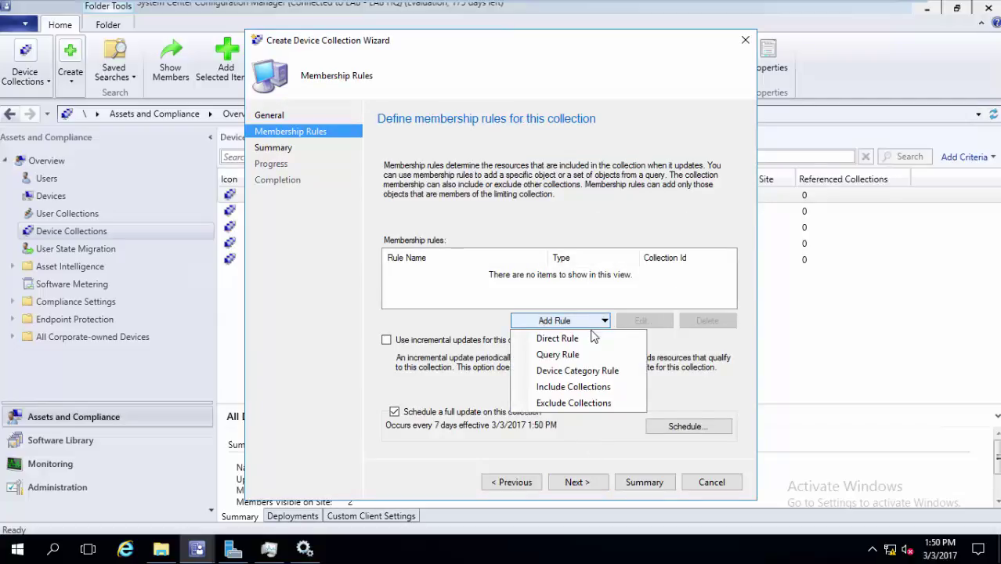
{"action": "left_click", "coordinate": [593, 338]}
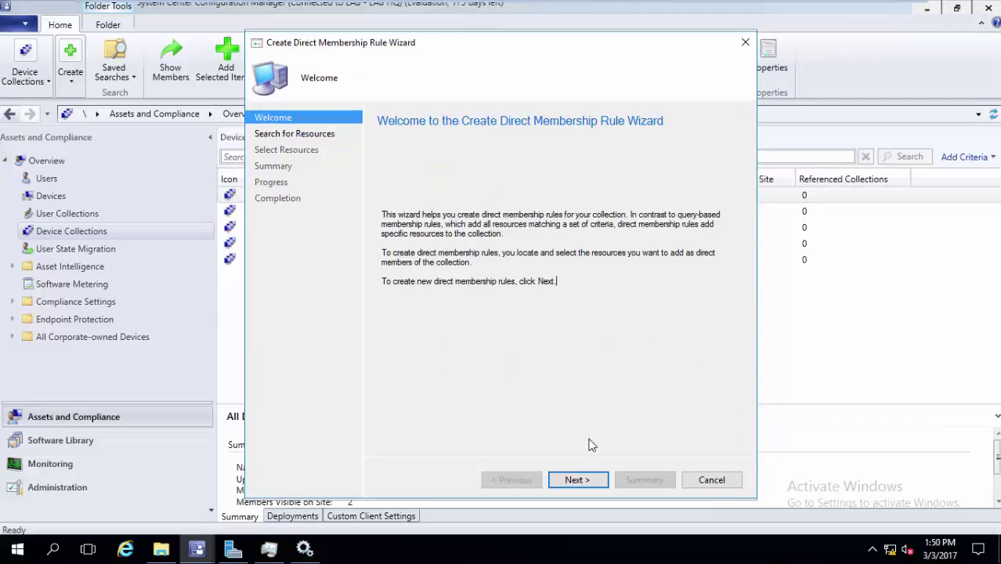
Discard the Direct Membership Rule Wizard and reopen the Add Rule list
{"action": "left_click", "coordinate": [710, 480]}
{"action": "left_click", "coordinate": [525, 330]}
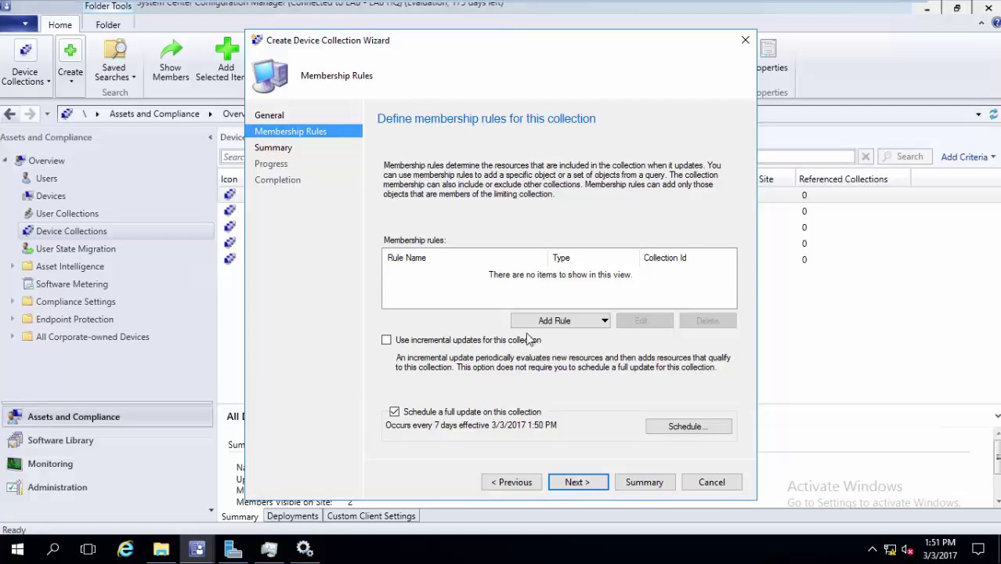
{"action": "left_click", "coordinate": [549, 325]}
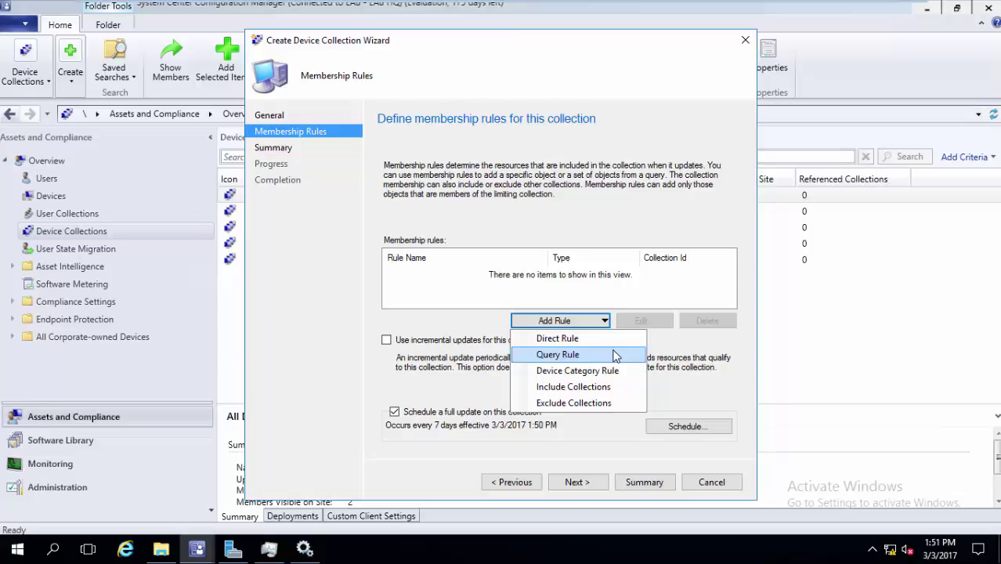
Add a Query Rule and view its default statement as WQL without changing it
{"action": "left_click", "coordinate": [557, 355]}
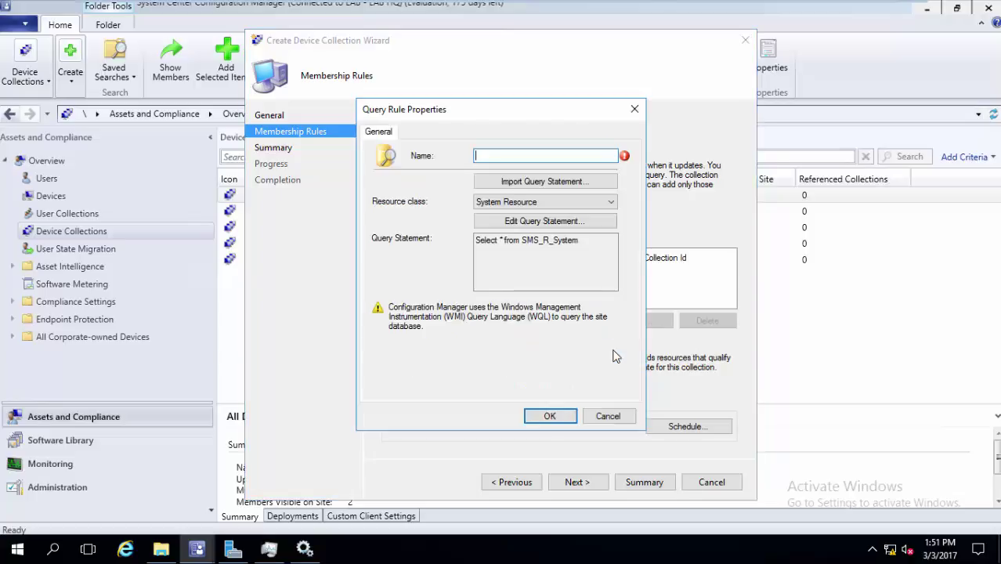
{"action": "left_click", "coordinate": [557, 224]}
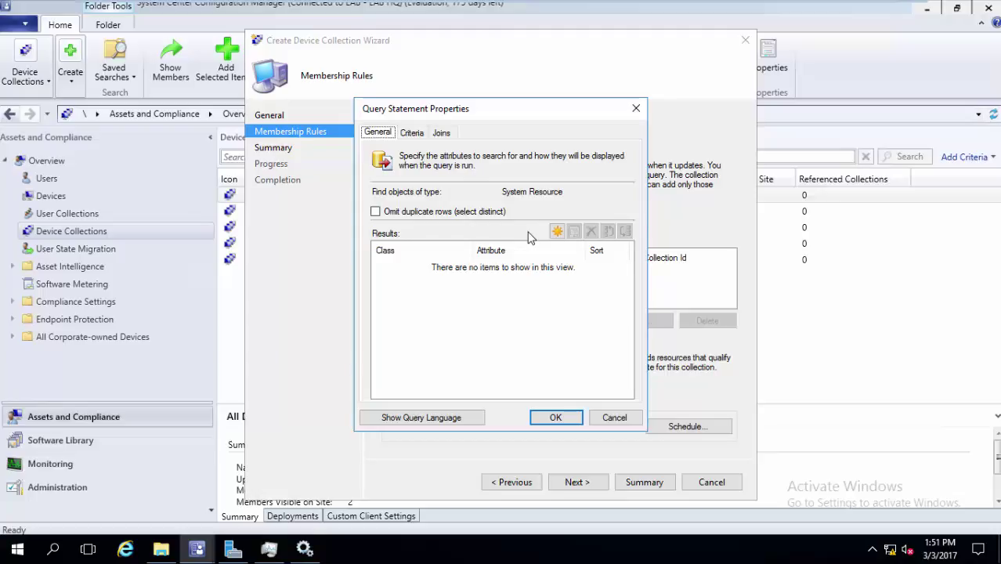
{"action": "left_click", "coordinate": [471, 421]}
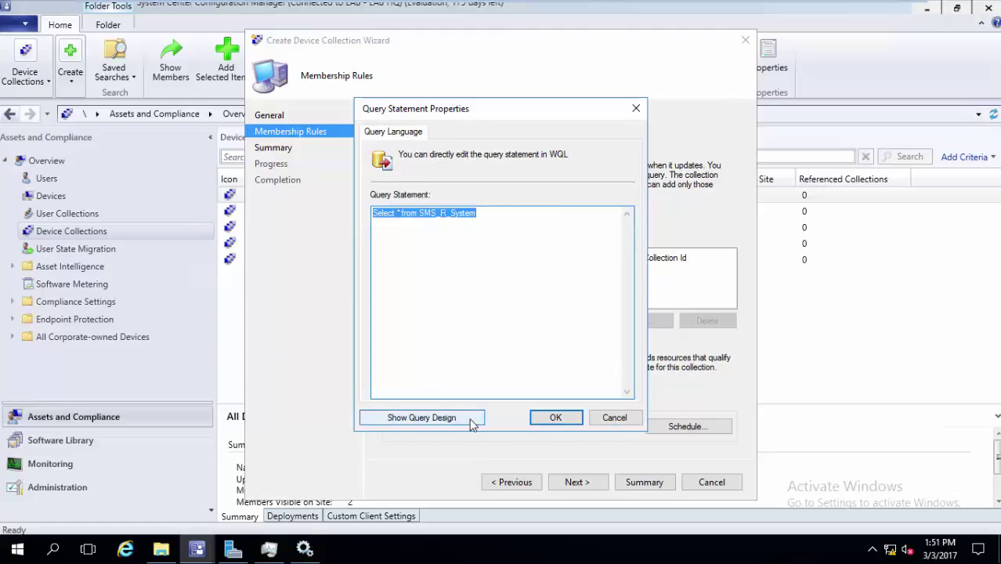
{"action": "left_click", "coordinate": [609, 417]}
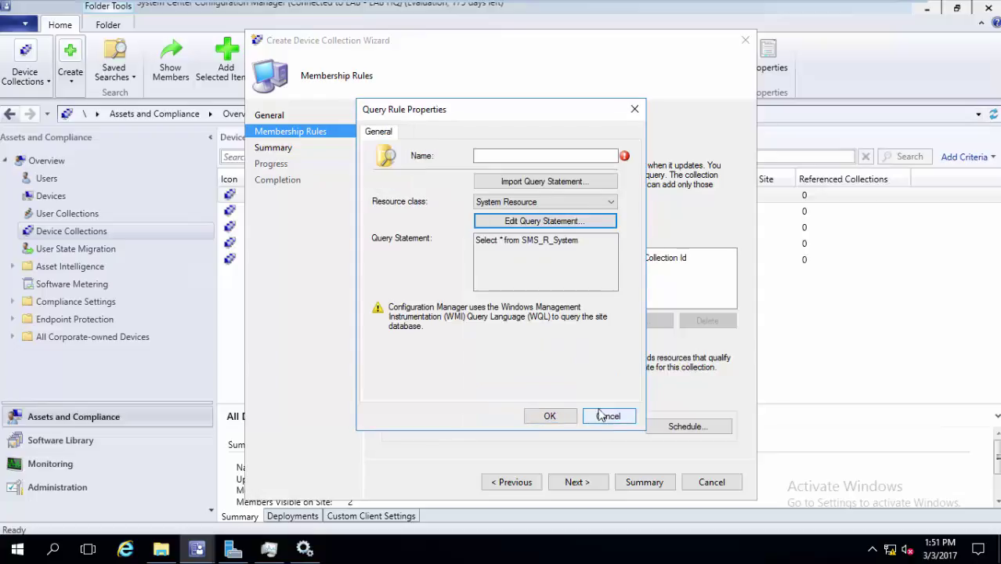
Review the query language again, then minimize the remote desktop session
{"action": "left_click", "coordinate": [567, 223]}
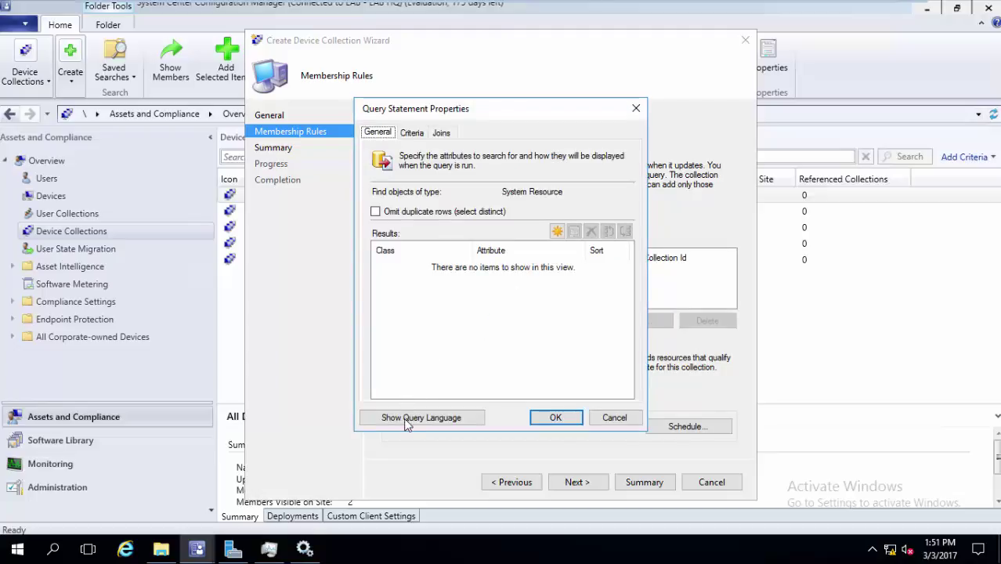
{"action": "left_click", "coordinate": [408, 417]}
{"action": "left_click", "coordinate": [605, 418]}
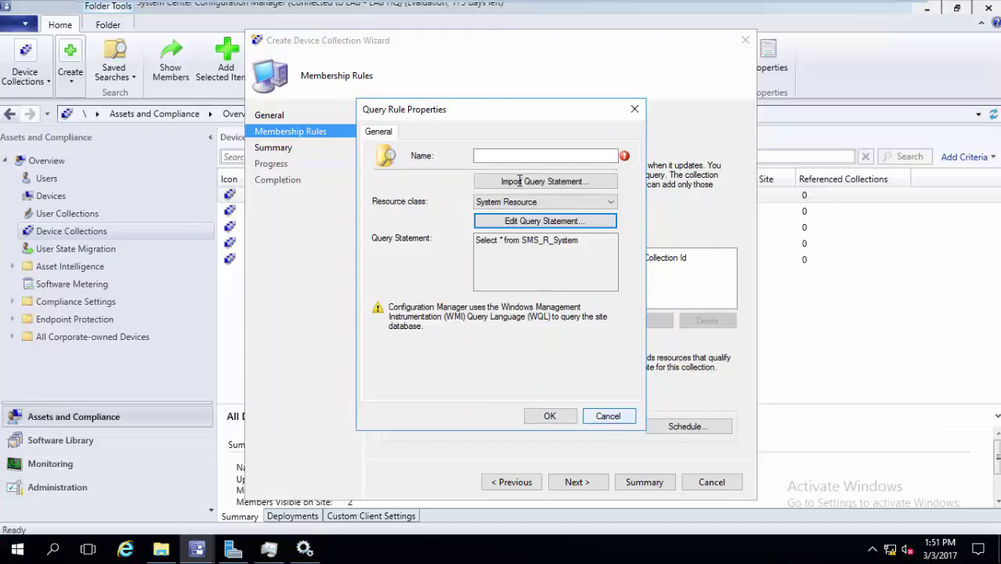
{"action": "left_click", "coordinate": [142, 8]}
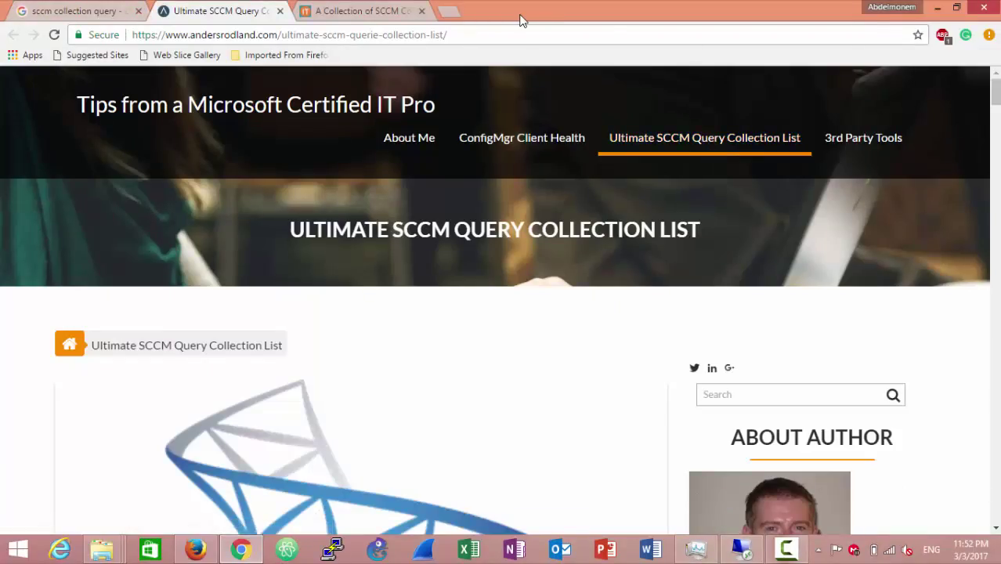
Scroll through Chrome's Ultimate SCCM Query Collection List, then return to the remote SCCM session
{"action": "left_click_drag", "start_coordinate": [995, 87], "coordinate": [995, 148]}
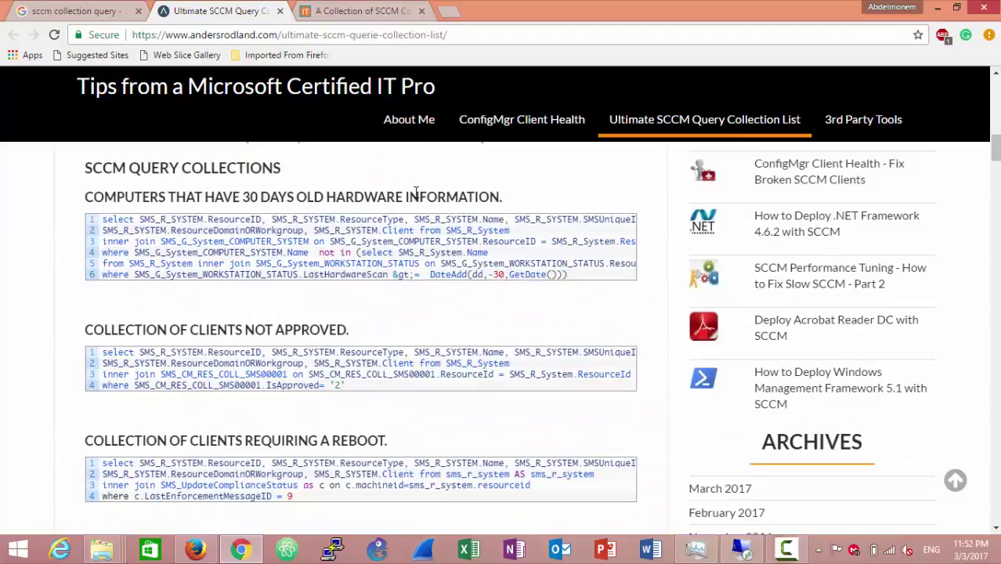
{"action": "left_click_drag", "start_coordinate": [277, 198], "coordinate": [322, 199]}
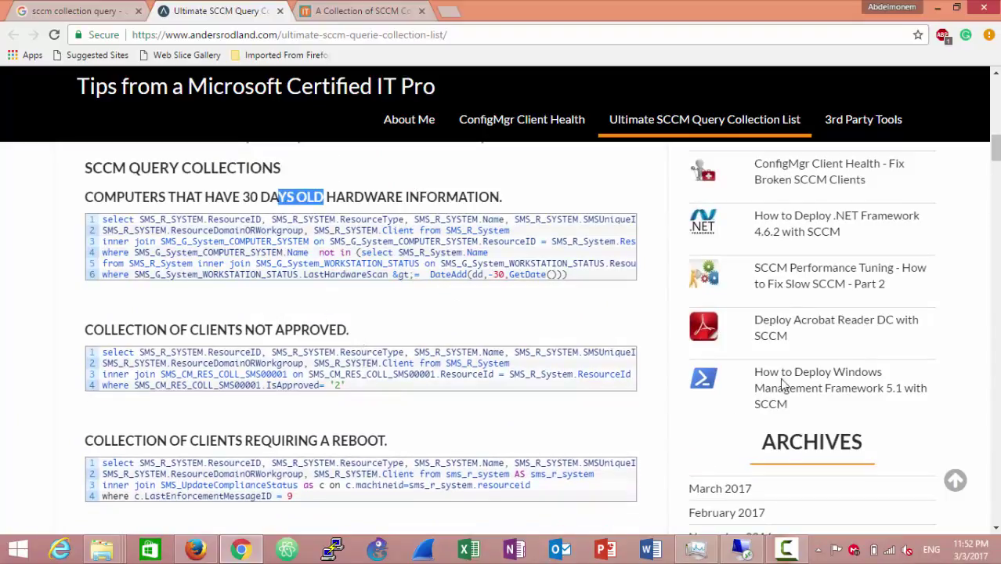
{"action": "left_click_drag", "start_coordinate": [995, 157], "coordinate": [977, 328]}
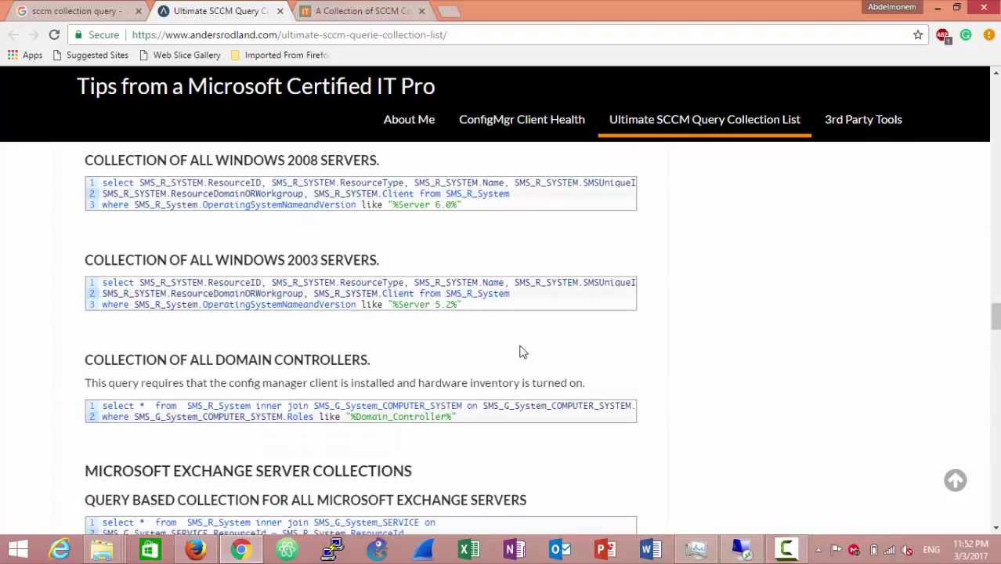
{"action": "left_click_drag", "start_coordinate": [997, 319], "coordinate": [997, 305]}
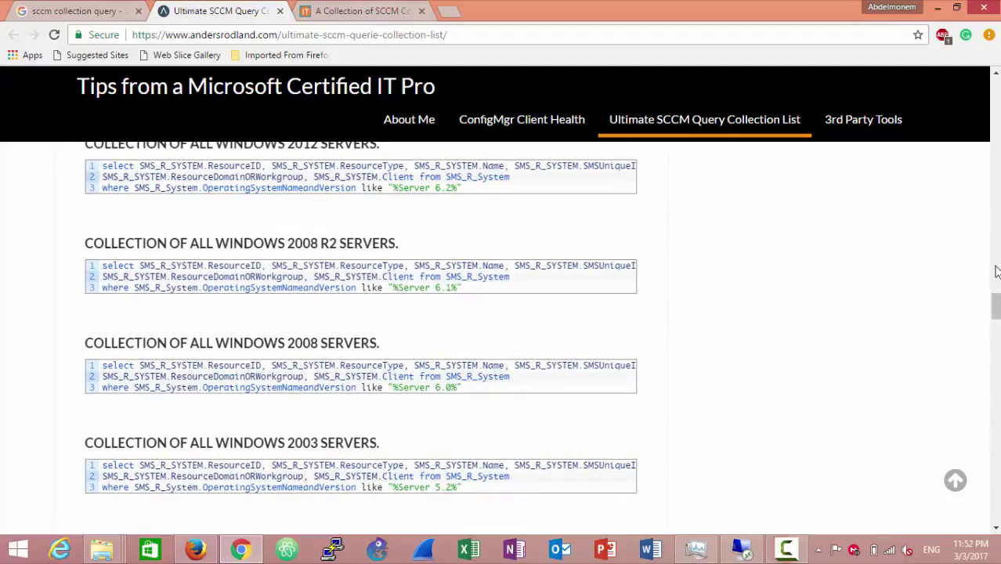
{"action": "left_click_drag", "start_coordinate": [995, 306], "coordinate": [995, 297]}
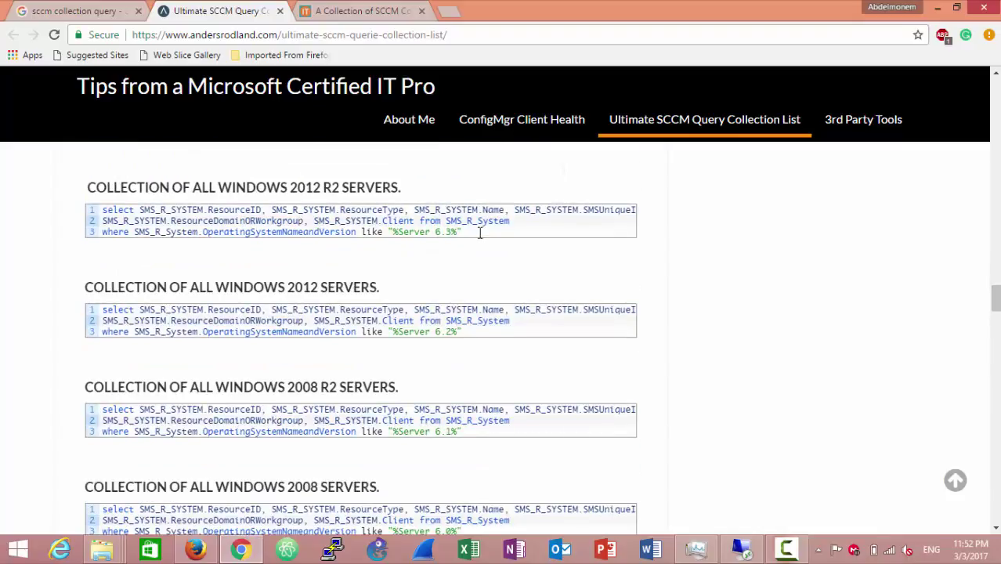
{"action": "left_click", "coordinate": [707, 553]}
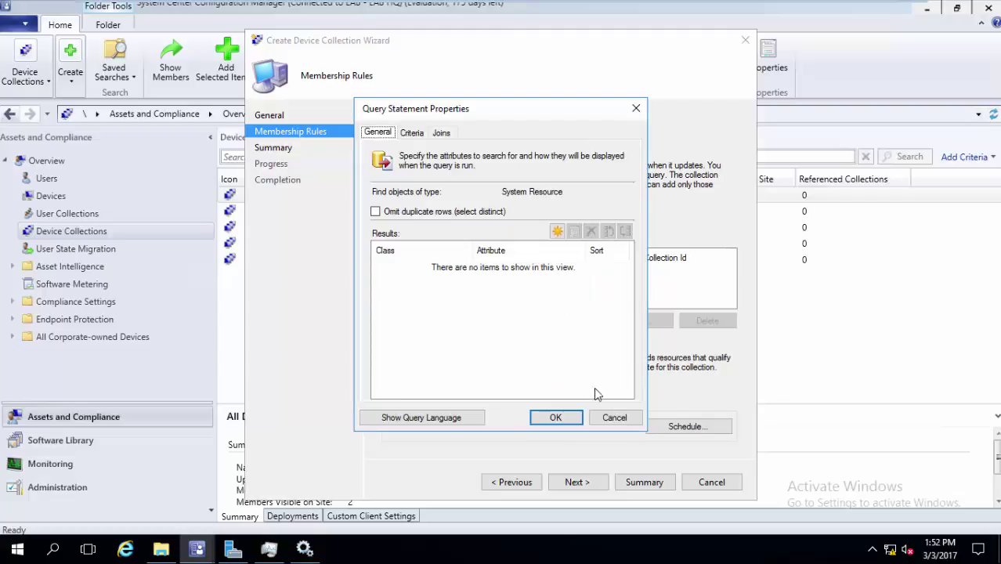
Abandon the query rule and cancel the Win7 Collection wizard
{"action": "left_click", "coordinate": [609, 418]}
{"action": "left_click", "coordinate": [608, 416]}
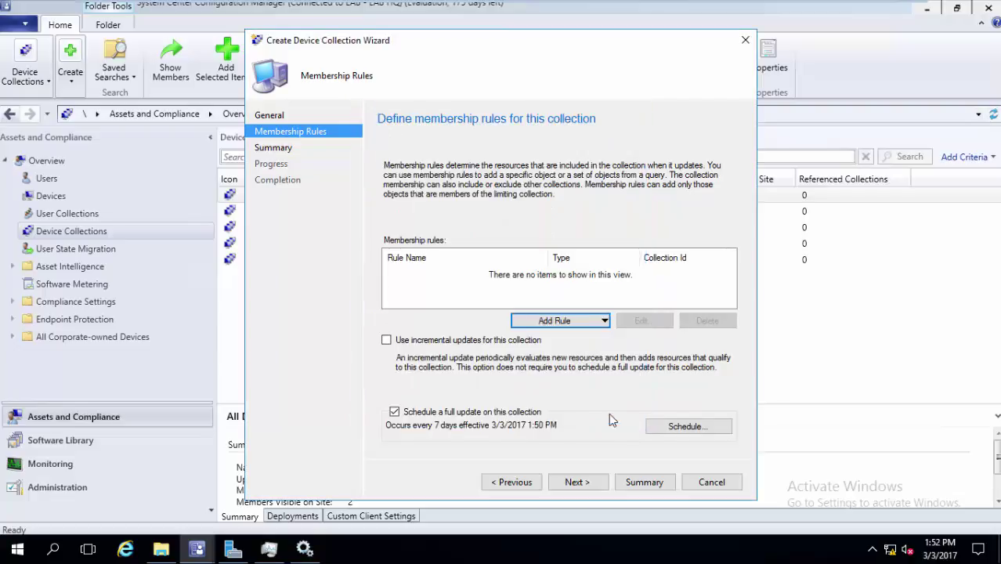
{"action": "left_click", "coordinate": [599, 322]}
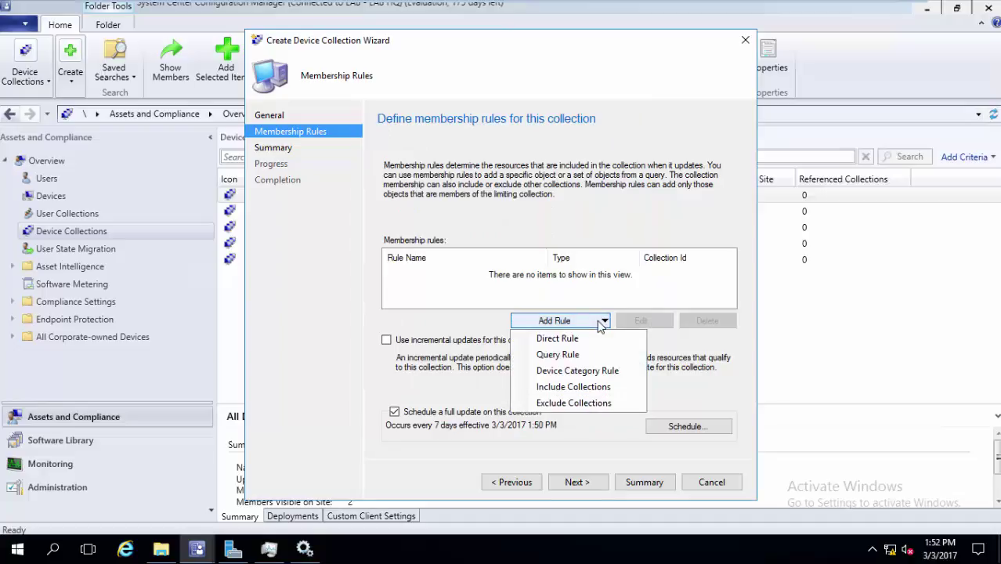
{"action": "left_click", "coordinate": [593, 353]}
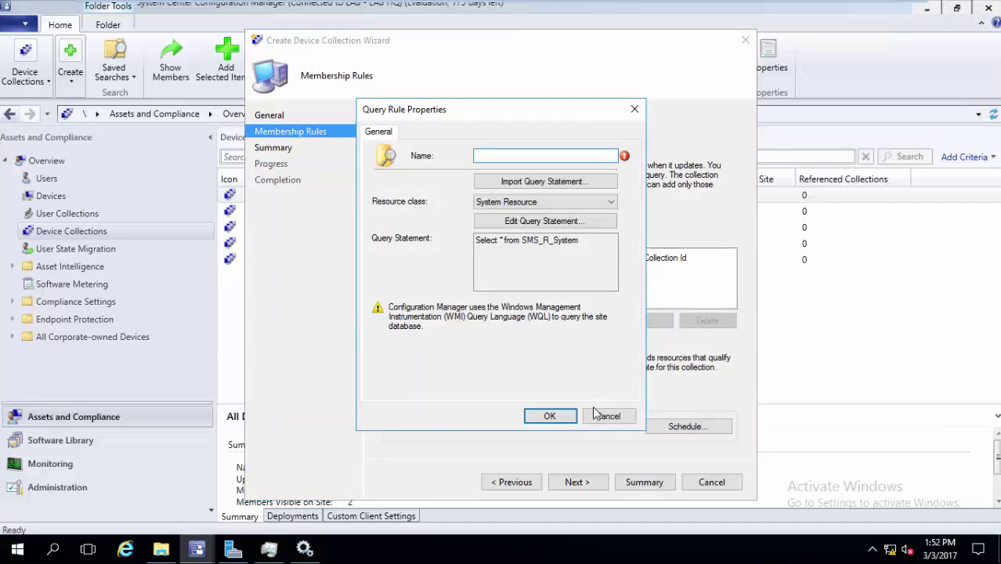
{"action": "left_click", "coordinate": [597, 415]}
{"action": "left_click", "coordinate": [692, 481]}
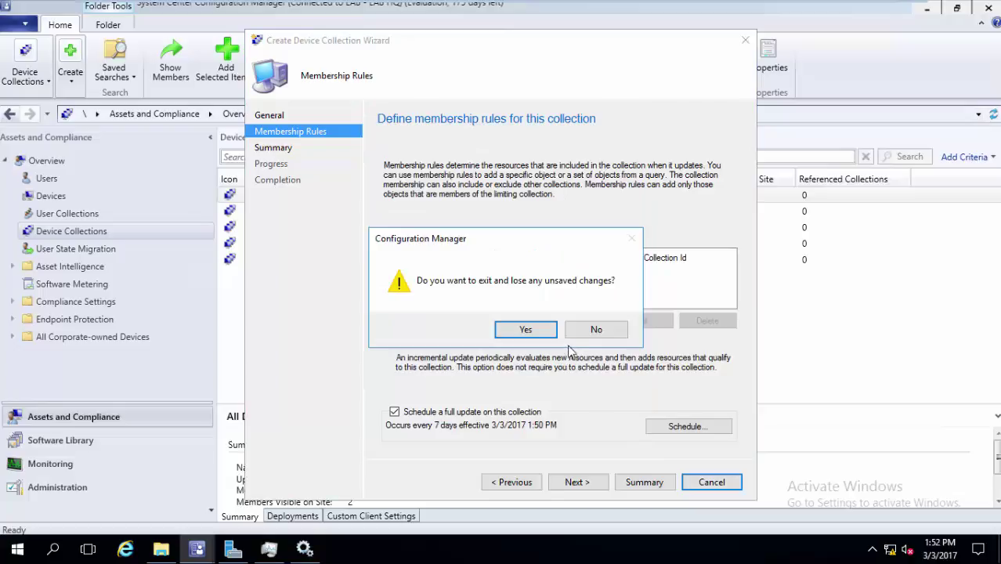
{"action": "left_click", "coordinate": [527, 330]}
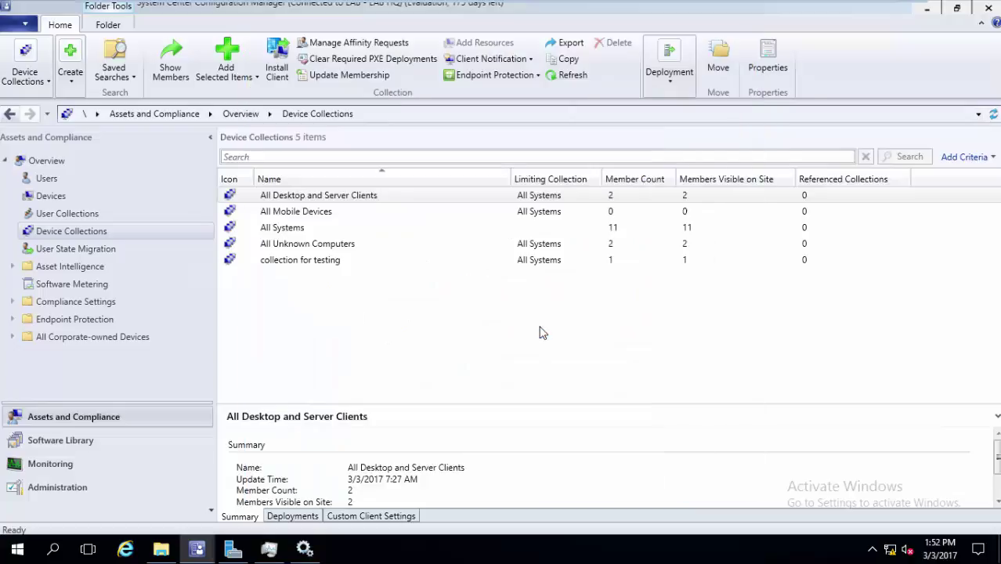
Check LAB-PC's installed applications in Resource Explorer, then close it
{"action": "left_click", "coordinate": [113, 196]}
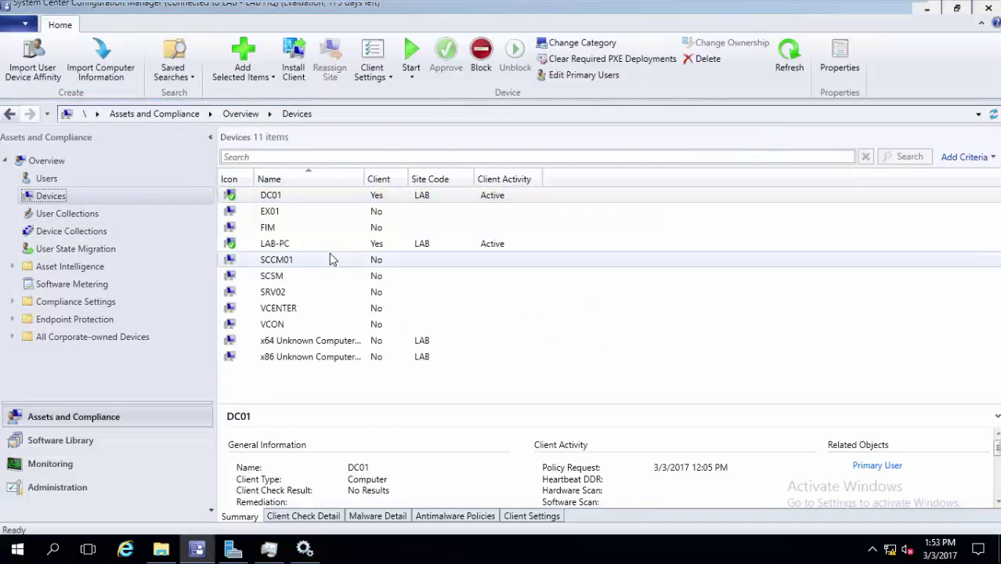
{"action": "left_click", "coordinate": [329, 245]}
{"action": "right_click", "coordinate": [329, 247]}
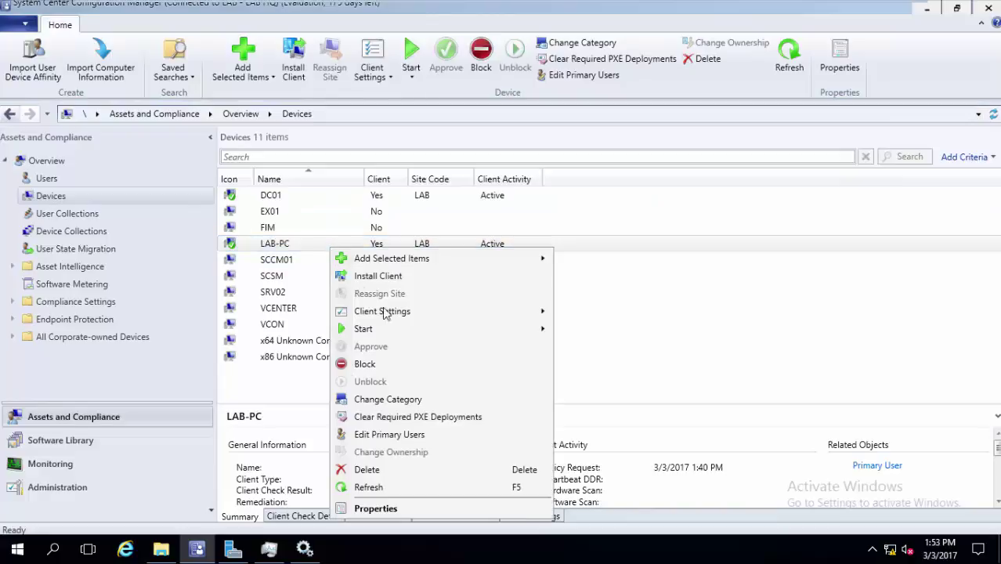
{"action": "mouse_move", "coordinate": [427, 330]}
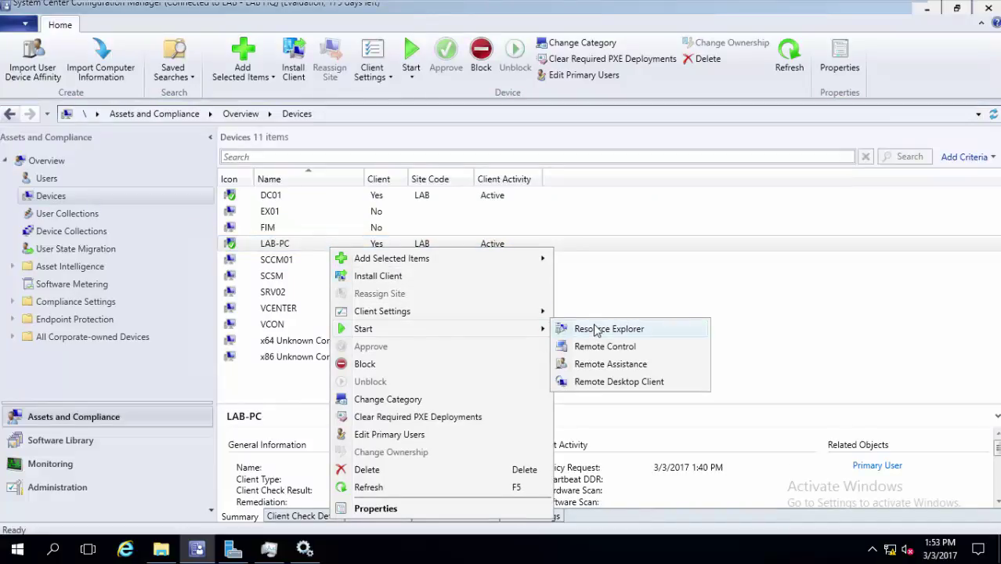
{"action": "left_click", "coordinate": [595, 330]}
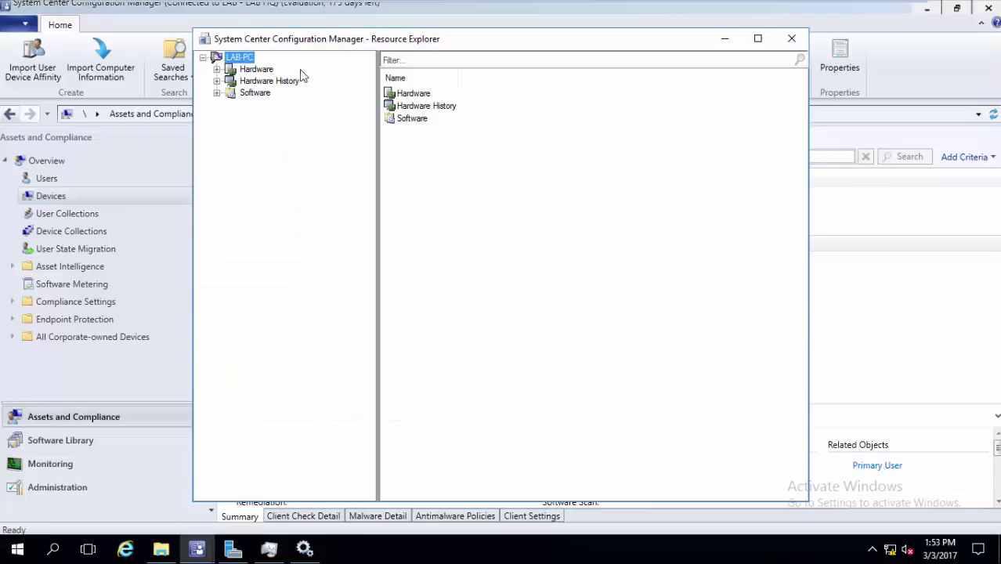
{"action": "left_click", "coordinate": [259, 69]}
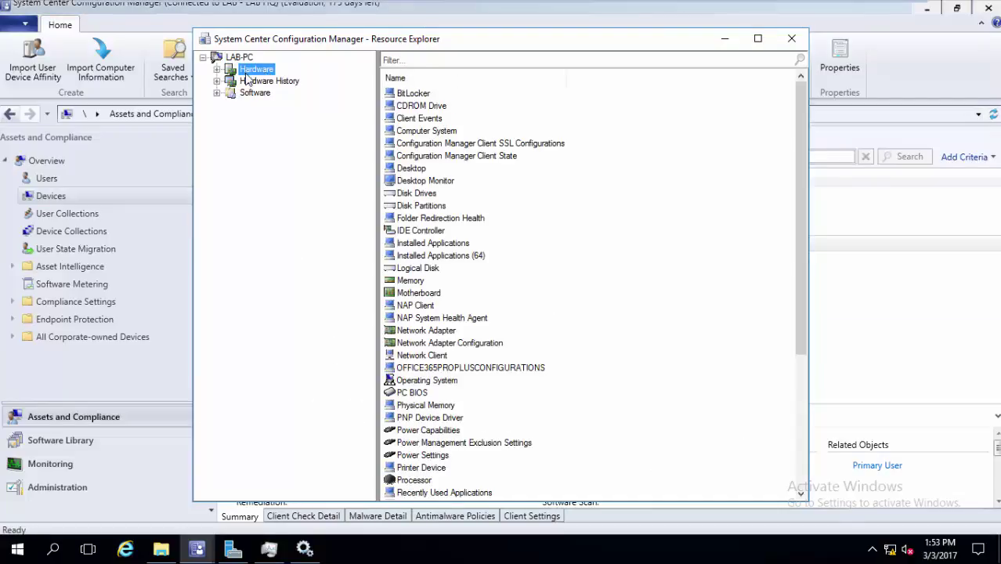
{"action": "double_click", "coordinate": [455, 244]}
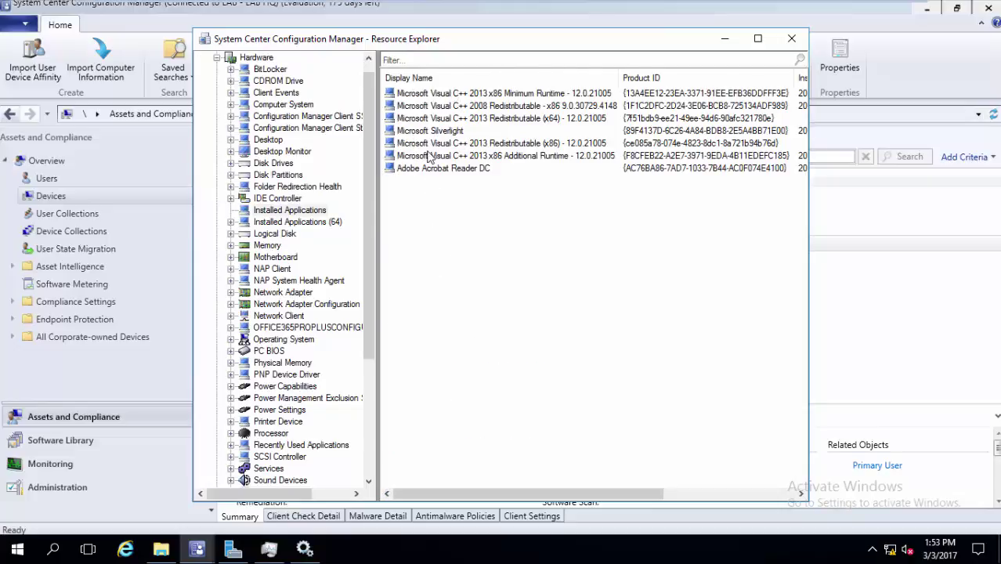
{"action": "left_click", "coordinate": [793, 39]}
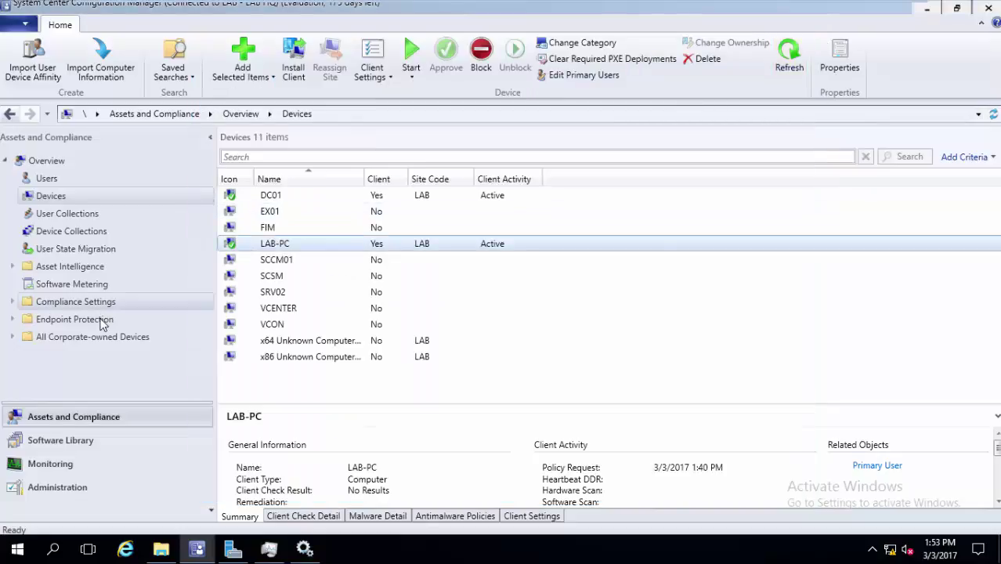
{"action": "left_click", "coordinate": [96, 235]}
Start a device collection named 'Device with Adobe Reader', limited to All Systems
{"action": "right_click", "coordinate": [284, 289]}
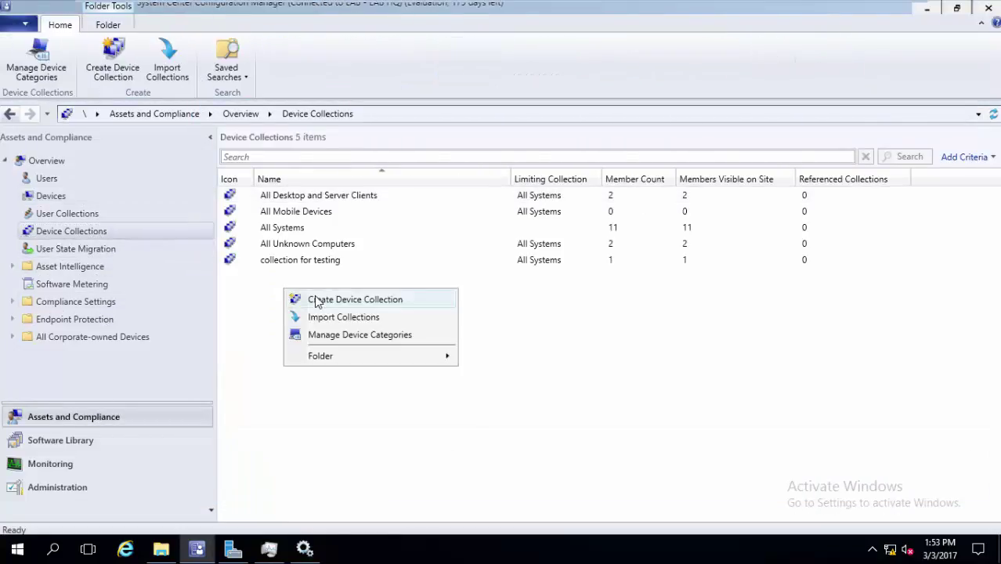
{"action": "left_click", "coordinate": [315, 300]}
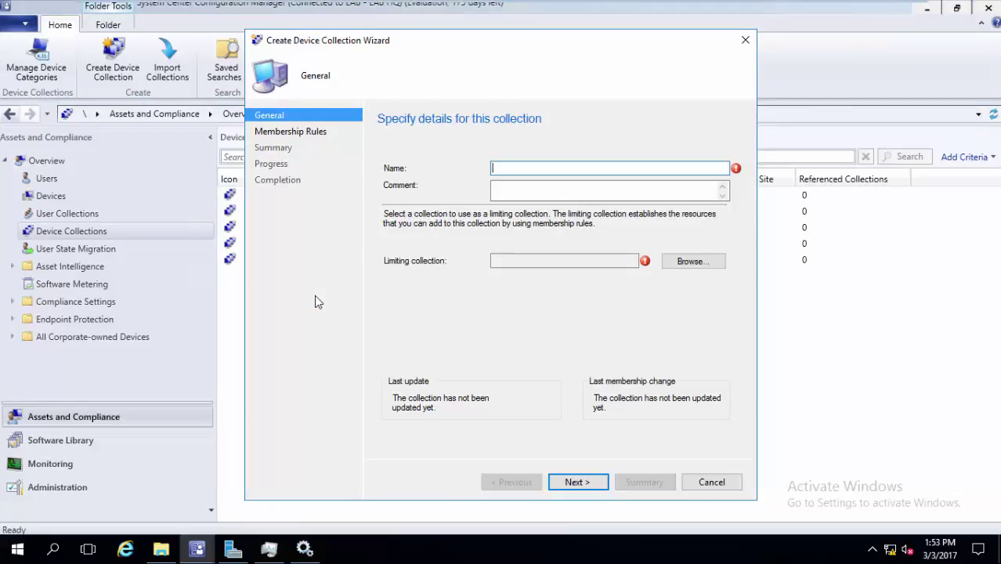
{"action": "type", "text": "d"}
{"action": "key", "text": "BackSpace"}
{"action": "type", "text": "Device with Adobe Reader"}
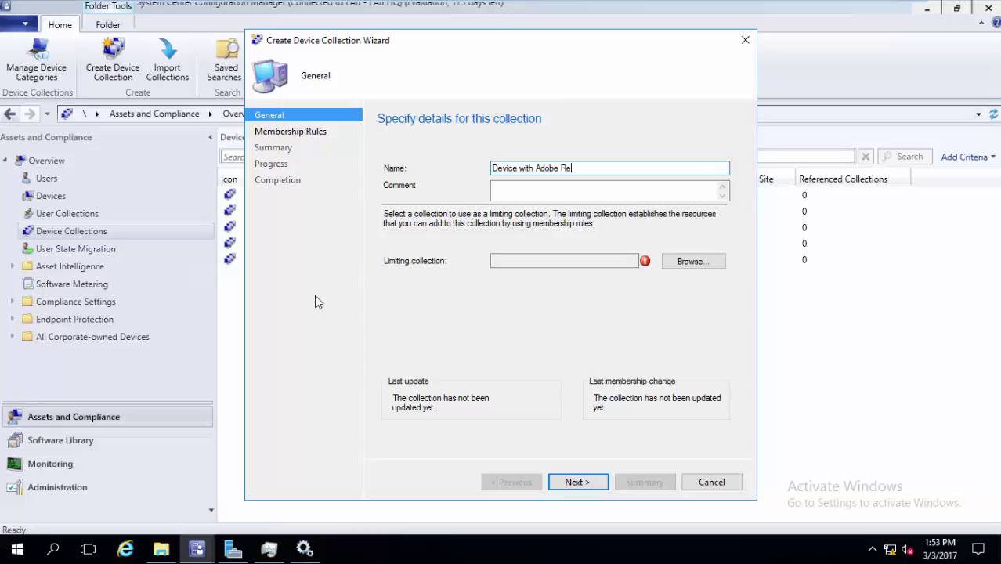
{"action": "left_click", "coordinate": [693, 261]}
{"action": "left_click", "coordinate": [489, 188]}
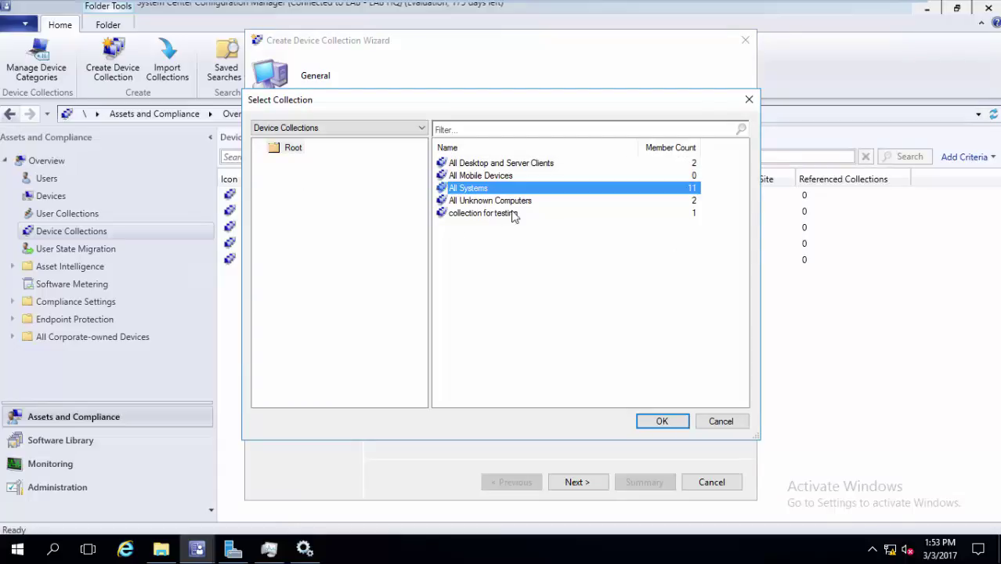
{"action": "left_click", "coordinate": [658, 421]}
{"action": "left_click", "coordinate": [577, 482]}
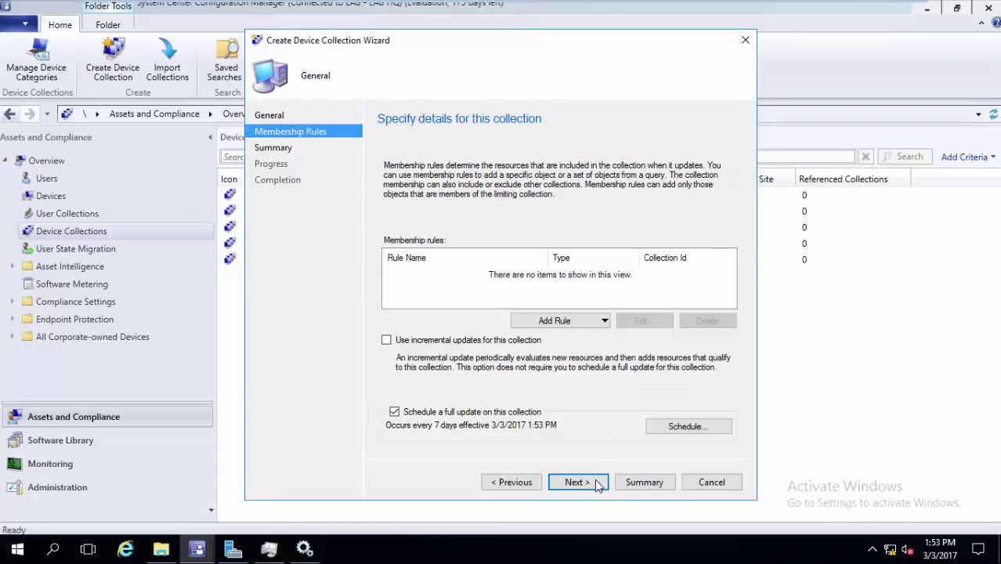
Add a query rule with a criterion on the Installed Applications attribute class
{"action": "left_click", "coordinate": [576, 321]}
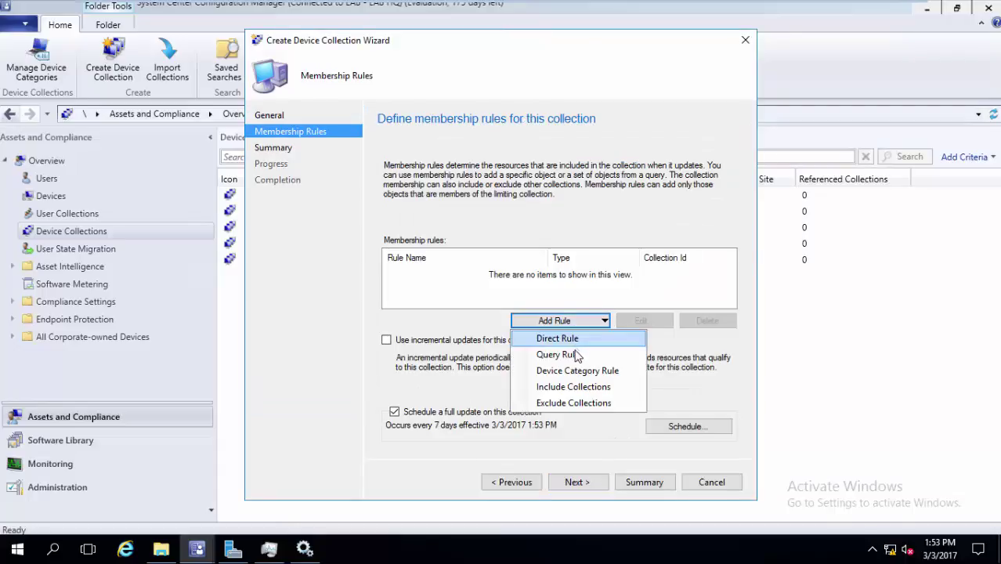
{"action": "left_click", "coordinate": [573, 353]}
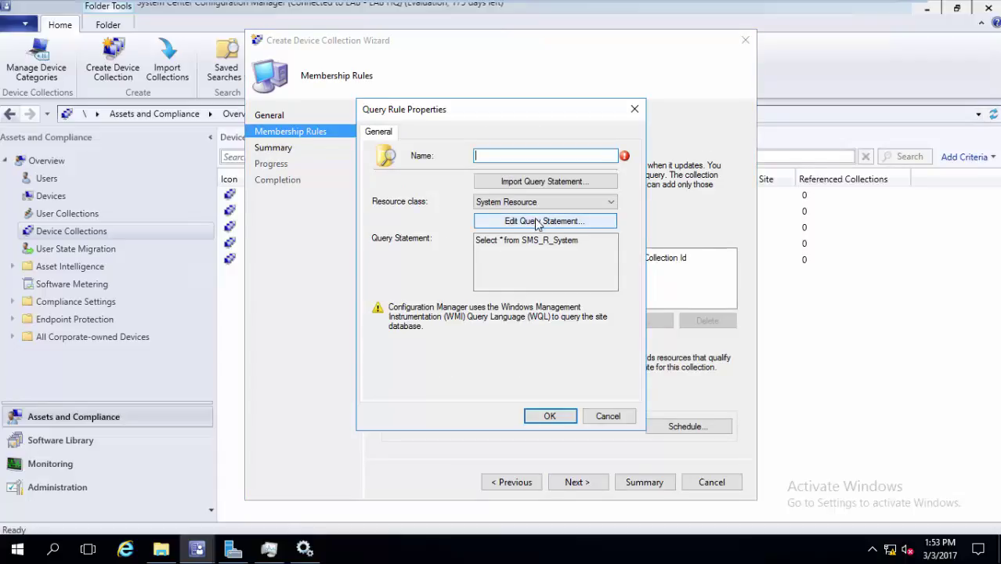
{"action": "left_click", "coordinate": [538, 223]}
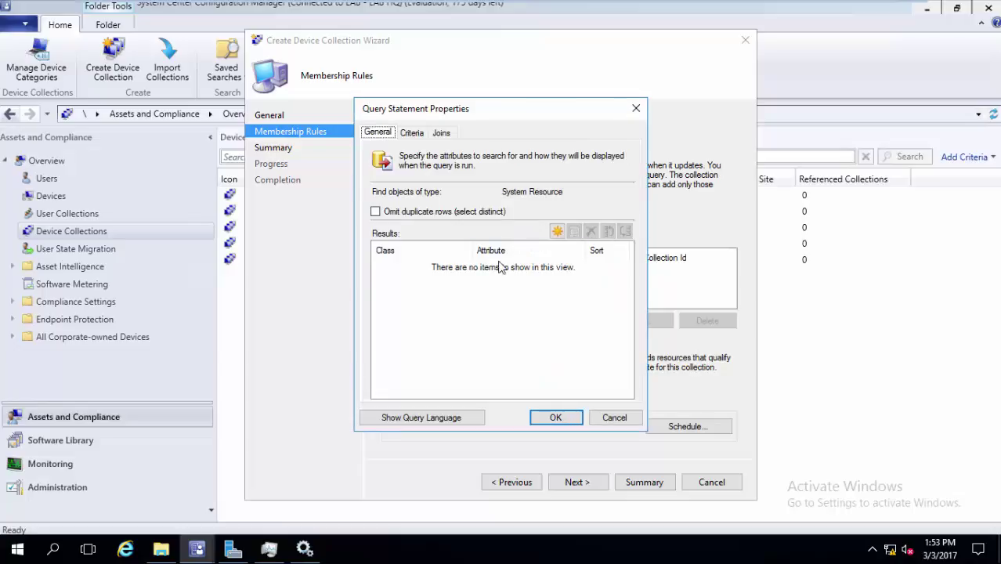
{"action": "left_click", "coordinate": [415, 135]}
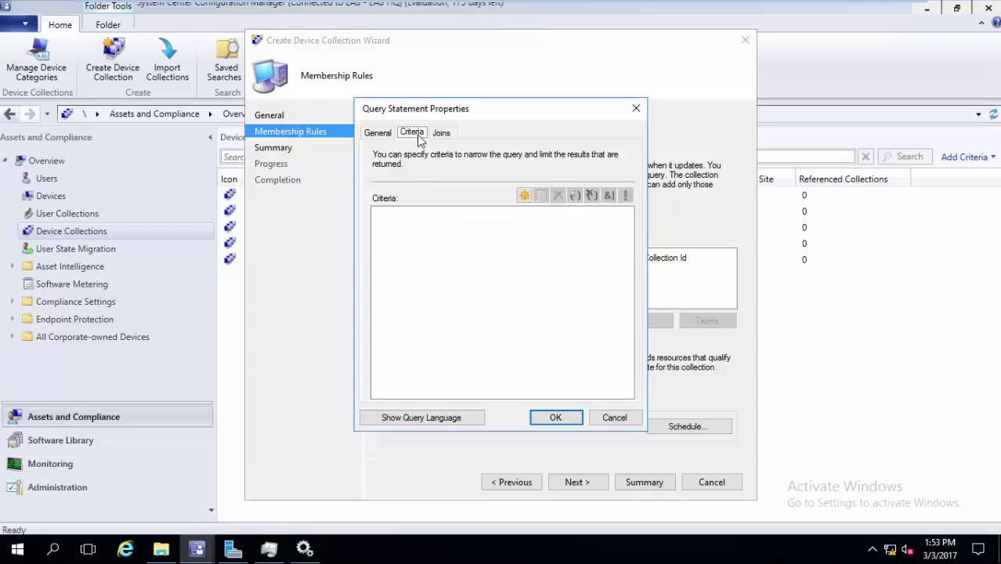
{"action": "left_click", "coordinate": [523, 196]}
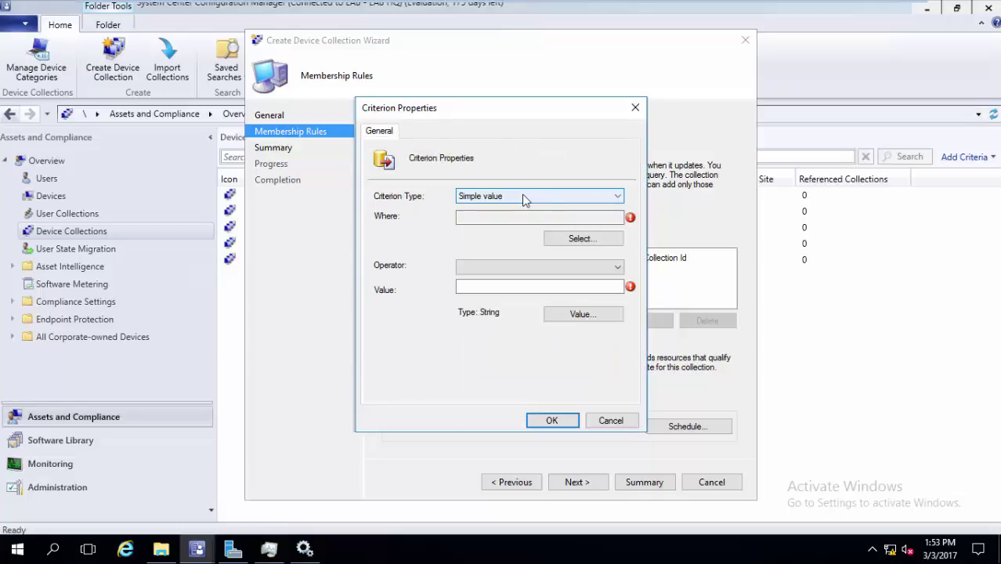
{"action": "left_click", "coordinate": [616, 240]}
{"action": "left_click", "coordinate": [616, 229]}
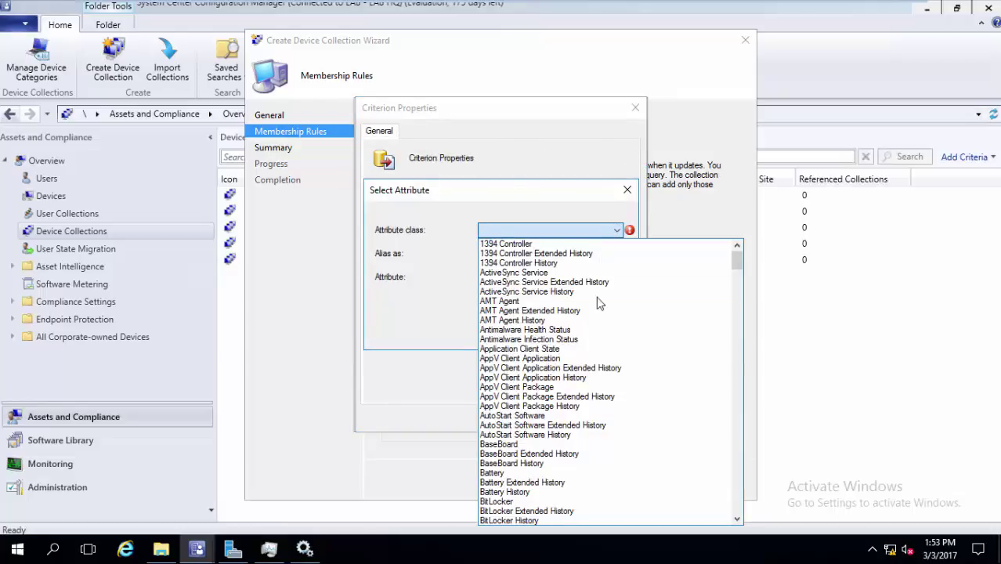
{"action": "key", "text": "i"}
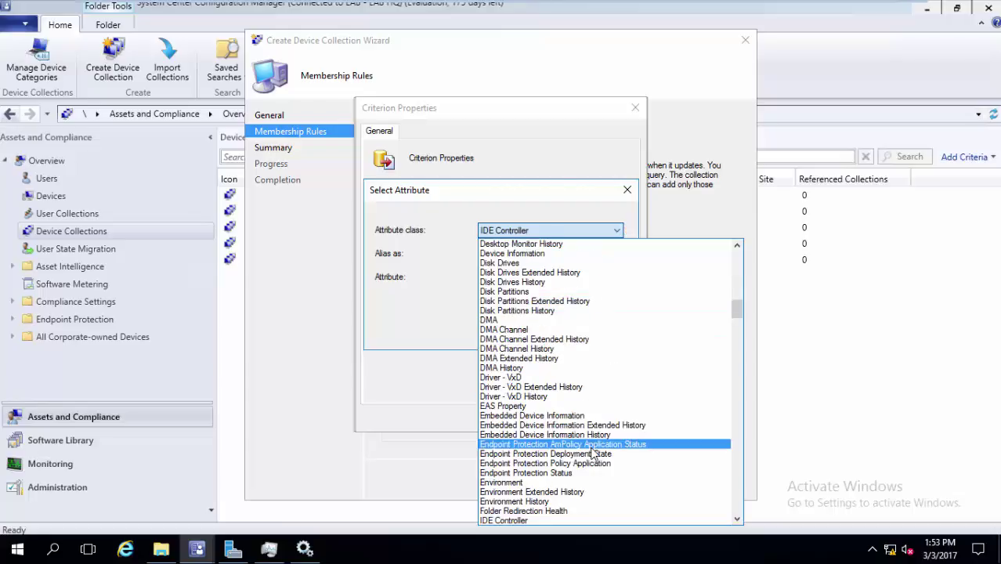
{"action": "left_click", "coordinate": [737, 519]}
{"action": "left_click", "coordinate": [737, 519]}
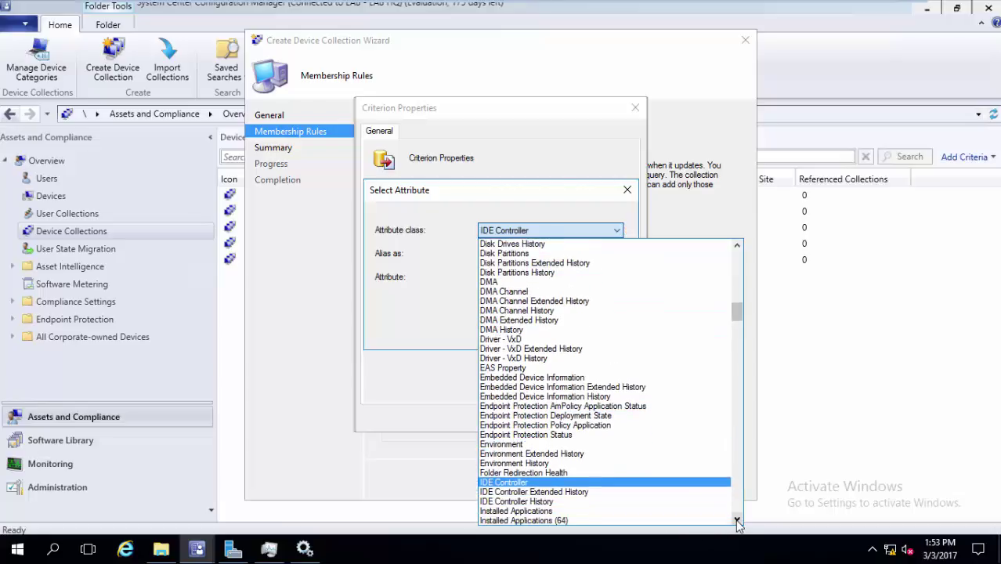
{"action": "left_click", "coordinate": [737, 520]}
{"action": "left_click", "coordinate": [609, 492]}
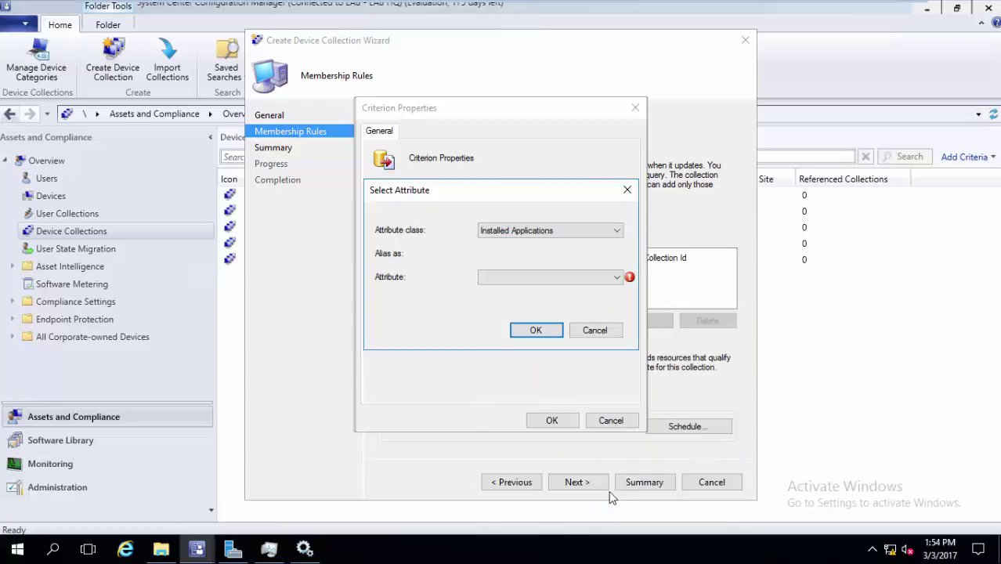
Set the criterion to Display Name equals Adobe Acrobat Reader DC and accept the query
{"action": "left_click", "coordinate": [589, 282]}
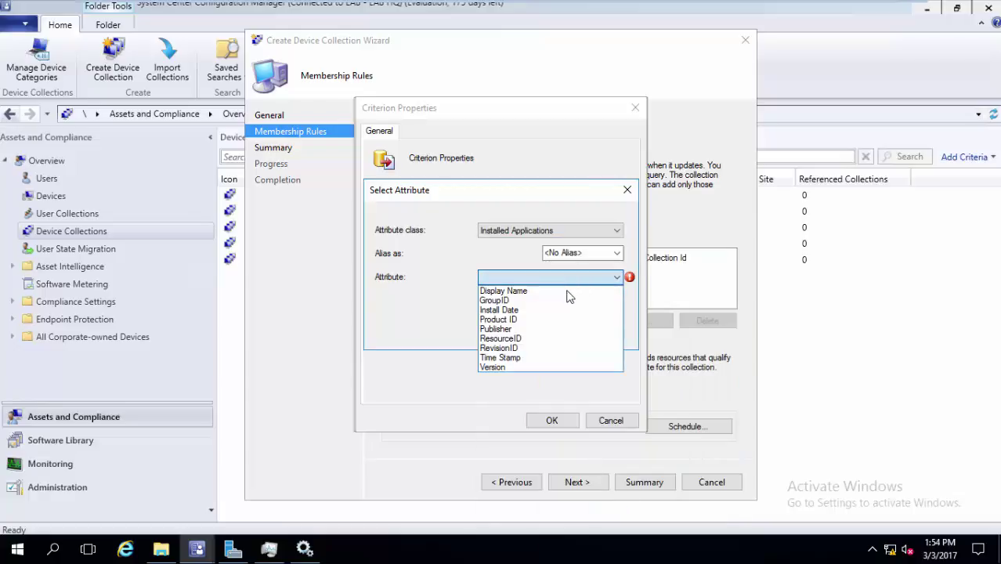
{"action": "left_click", "coordinate": [567, 294]}
{"action": "left_click", "coordinate": [536, 329]}
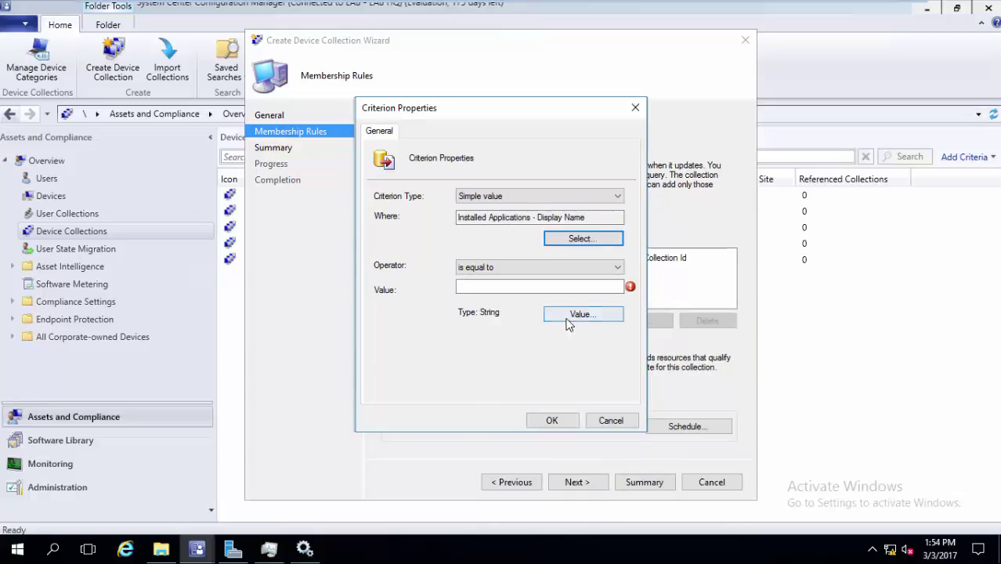
{"action": "left_click", "coordinate": [567, 314]}
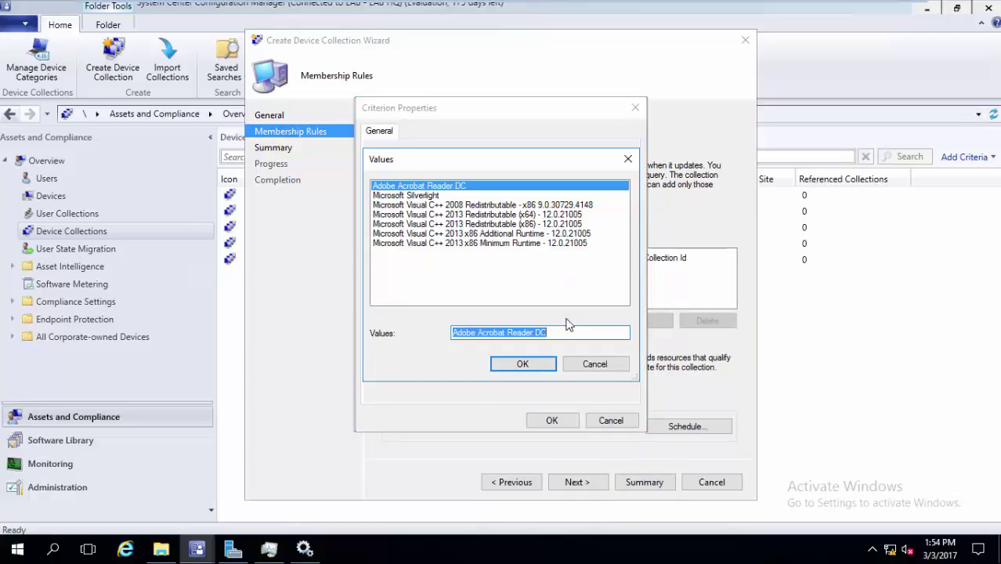
{"action": "left_click", "coordinate": [509, 190]}
{"action": "left_click", "coordinate": [522, 364]}
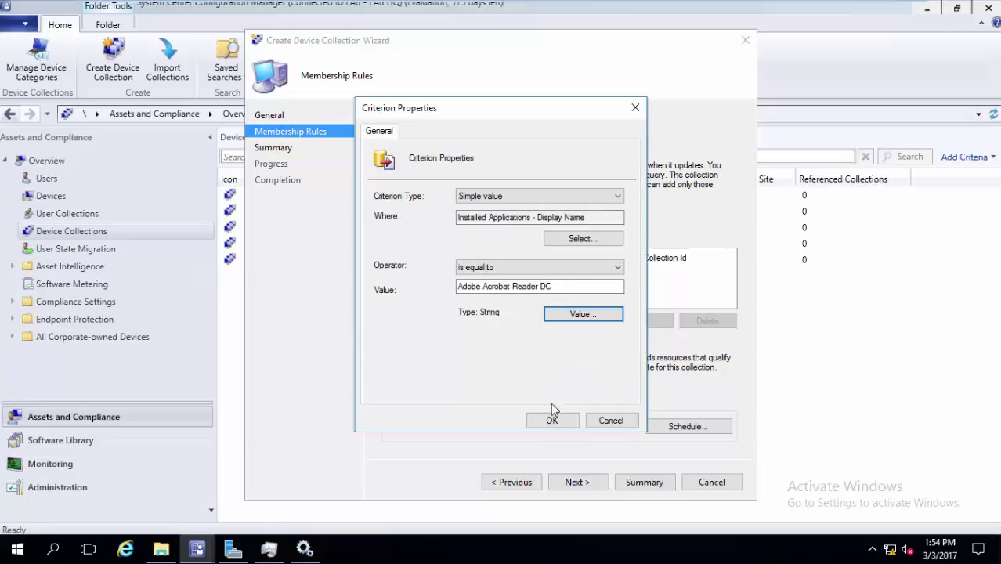
{"action": "left_click", "coordinate": [552, 420]}
{"action": "left_click", "coordinate": [555, 419]}
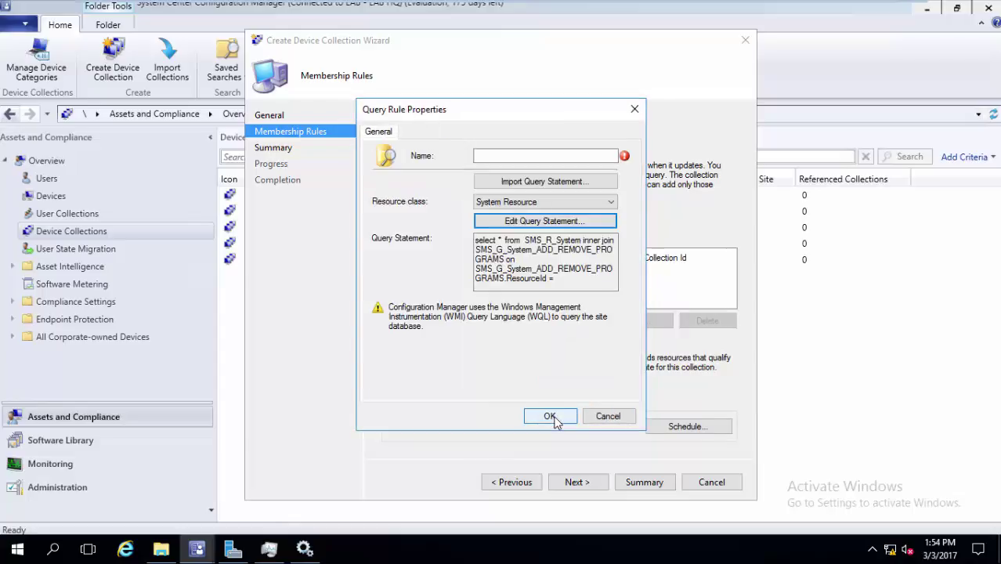
Name the rule 'Query to get Adobe', enable incremental updates, and finish creating the collection
{"action": "left_click", "coordinate": [539, 155]}
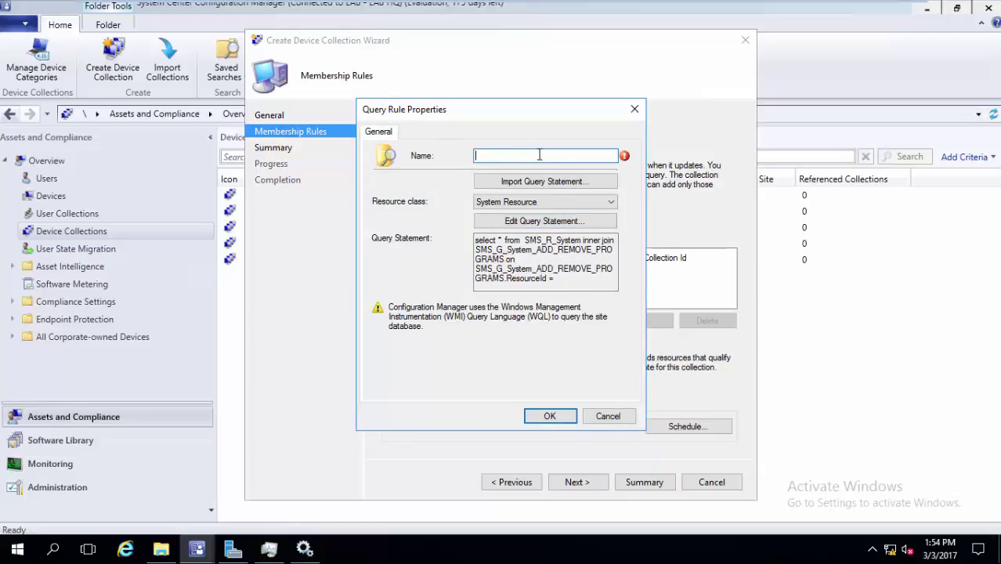
{"action": "type", "text": "Query to get Adobe"}
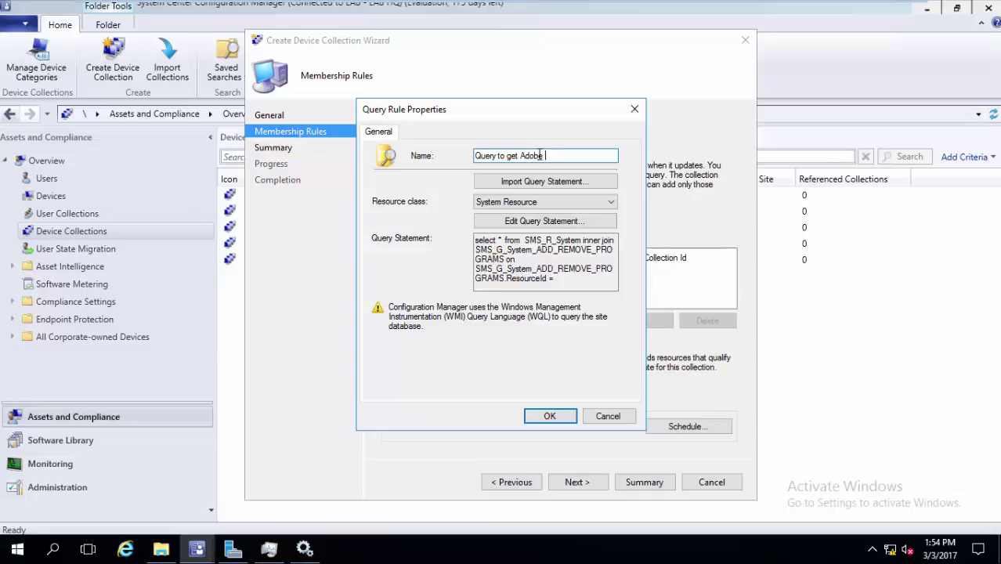
{"action": "left_click", "coordinate": [557, 418]}
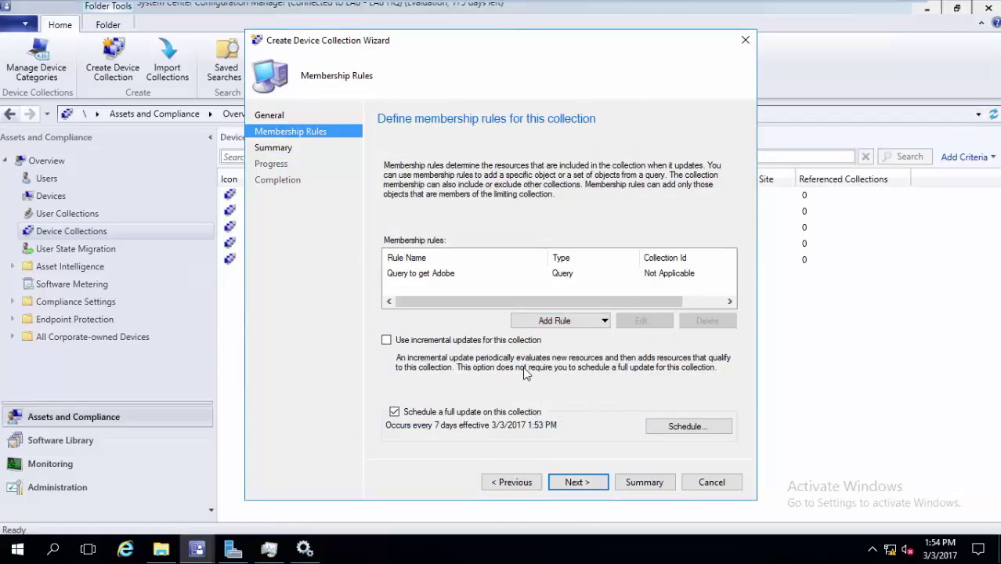
{"action": "left_click", "coordinate": [477, 347]}
{"action": "left_click", "coordinate": [578, 482]}
{"action": "left_click", "coordinate": [581, 481]}
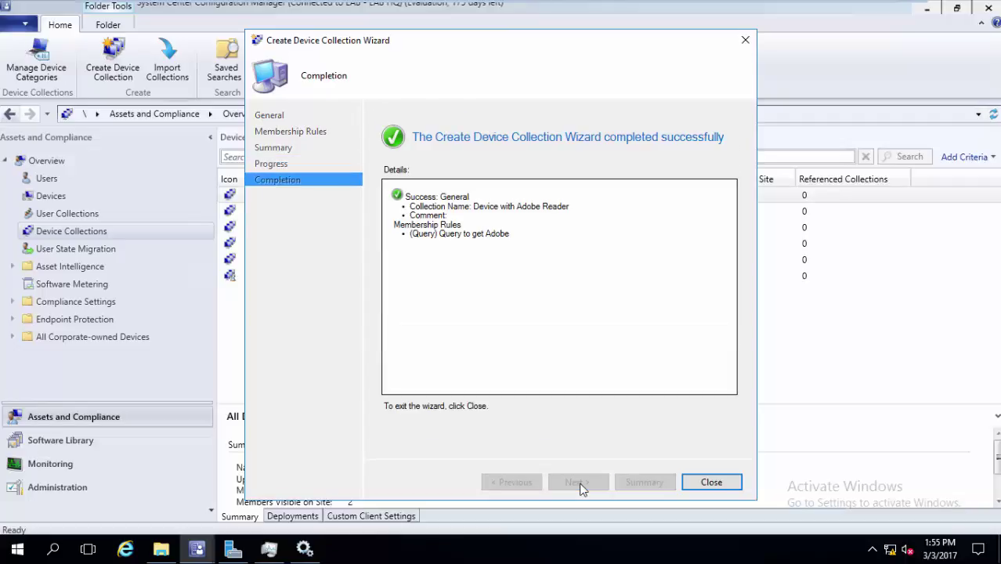
Close the wizard, refresh the collections, and view Device with Adobe Reader's member LAB-PC
{"action": "left_click", "coordinate": [716, 484]}
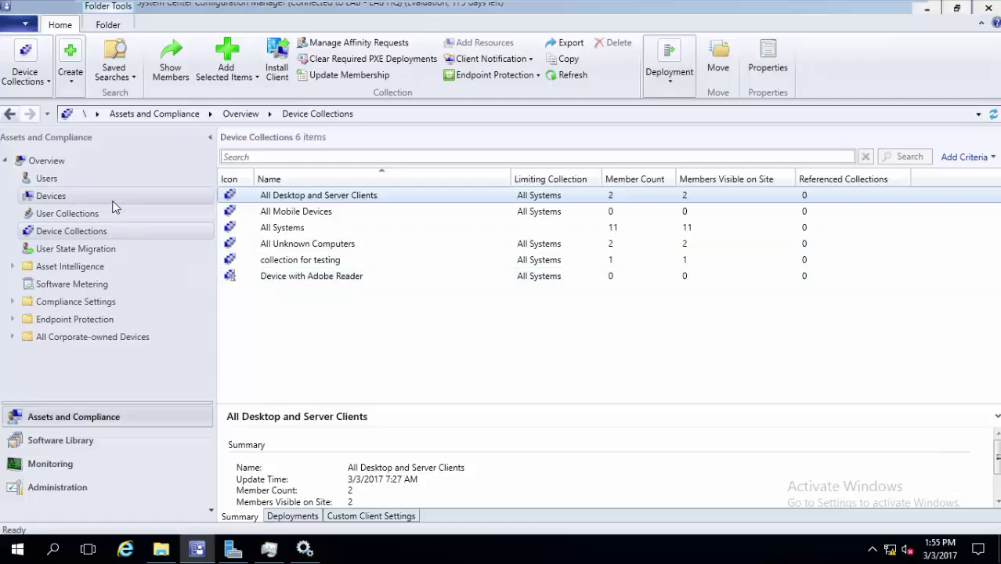
{"action": "left_click", "coordinate": [51, 196]}
{"action": "left_click", "coordinate": [104, 227]}
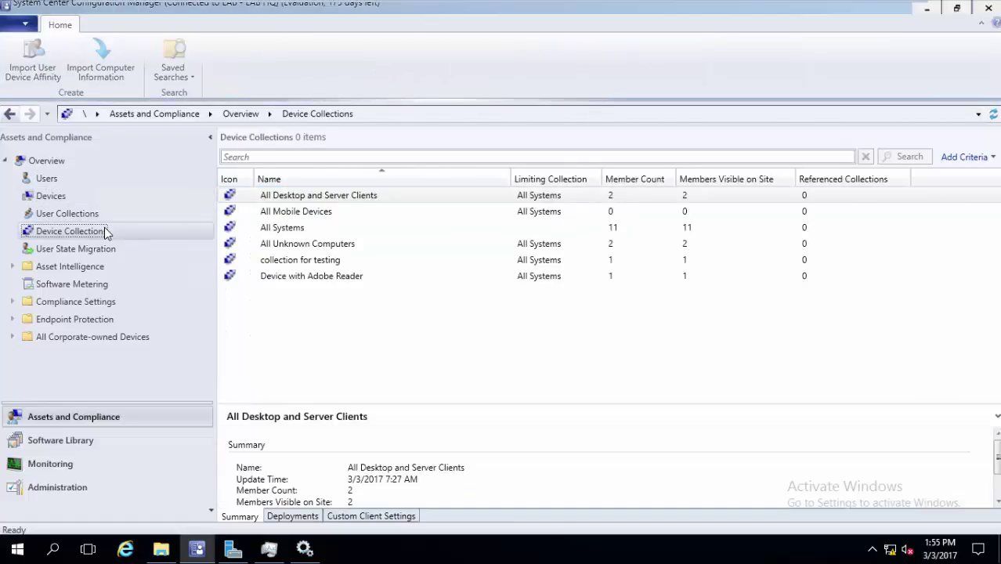
{"action": "double_click", "coordinate": [317, 280]}
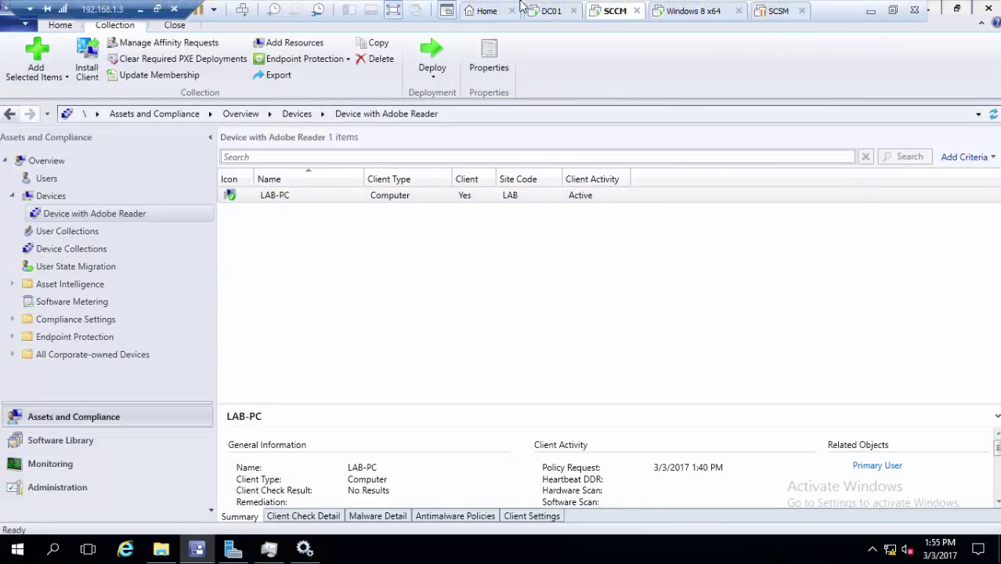
Switch to the DC01 virtual machine and sign in with its password
{"action": "left_click", "coordinate": [548, 10]}
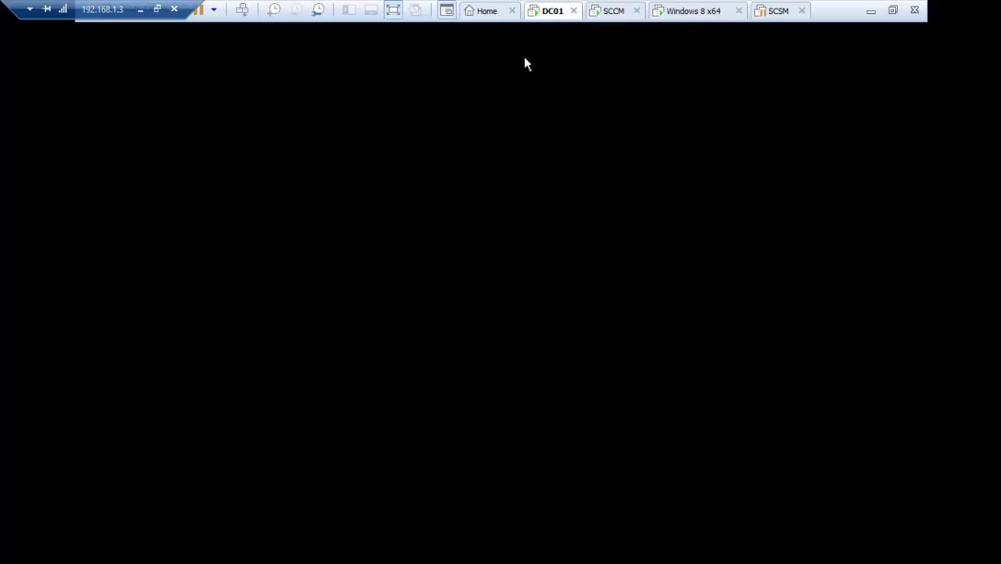
{"action": "key", "text": "ctrl+alt+Insert"}
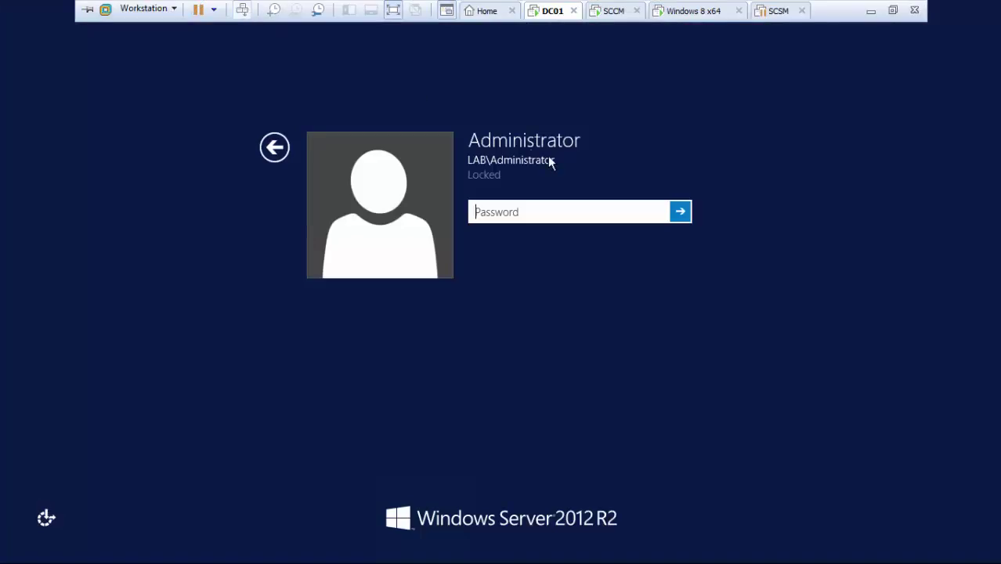
{"action": "type", "text": "*****"}
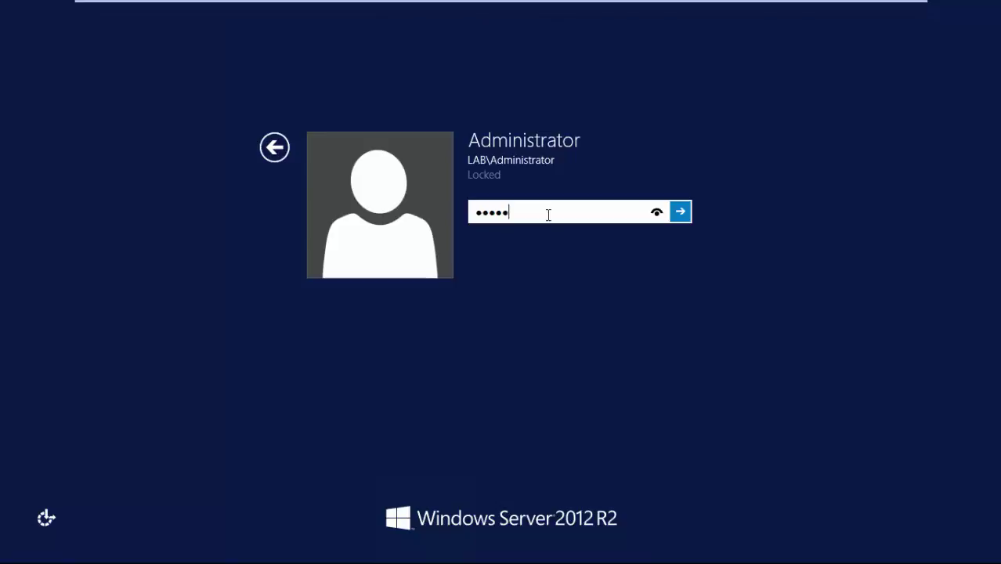
{"action": "type", "text": "***"}
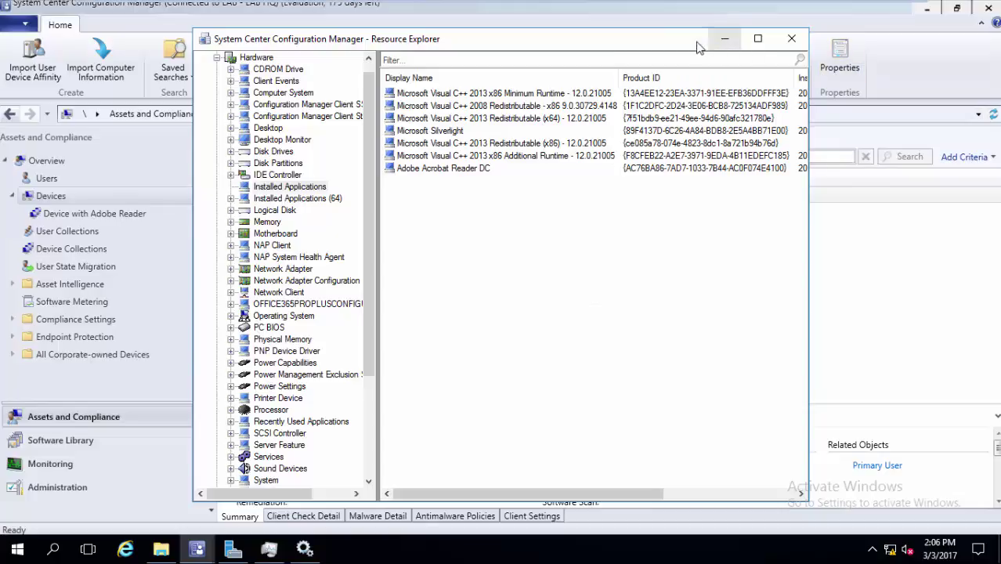
Close Resource Explorer and confirm Device with Adobe Reader now lists DC01 and LAB-PC
{"action": "left_click_drag", "start_coordinate": [669, 43], "coordinate": [725, 166]}
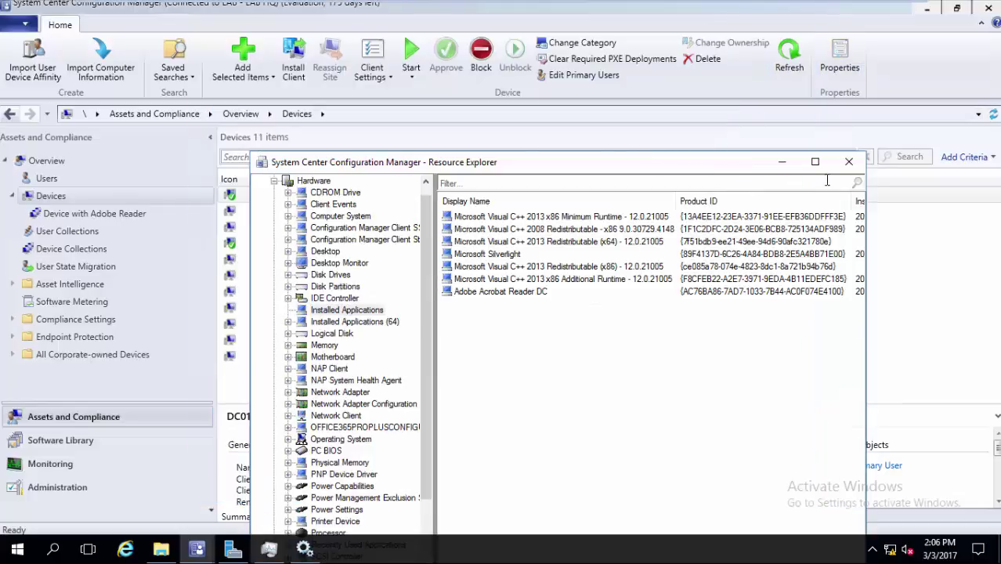
{"action": "left_click", "coordinate": [849, 162]}
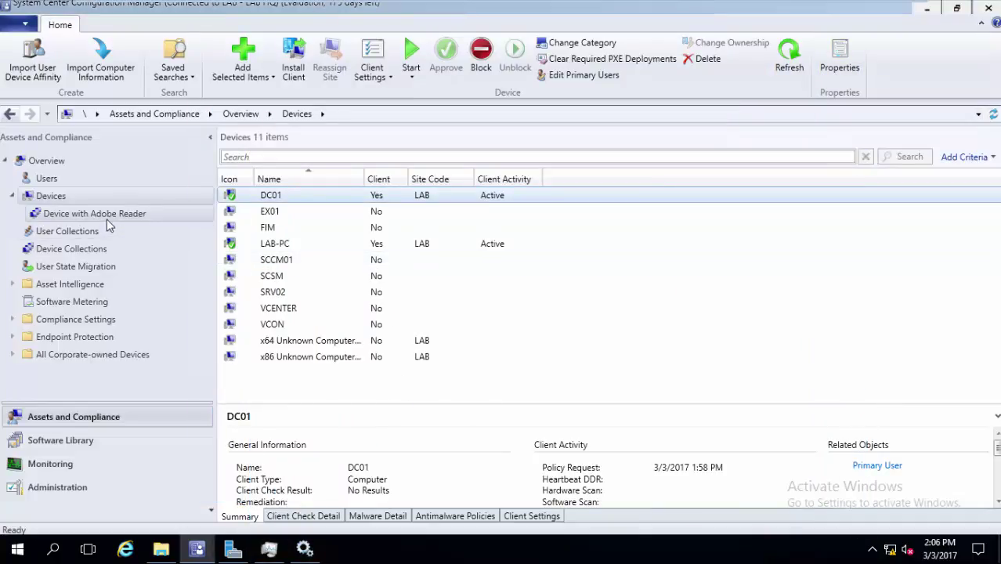
{"action": "left_click", "coordinate": [83, 249]}
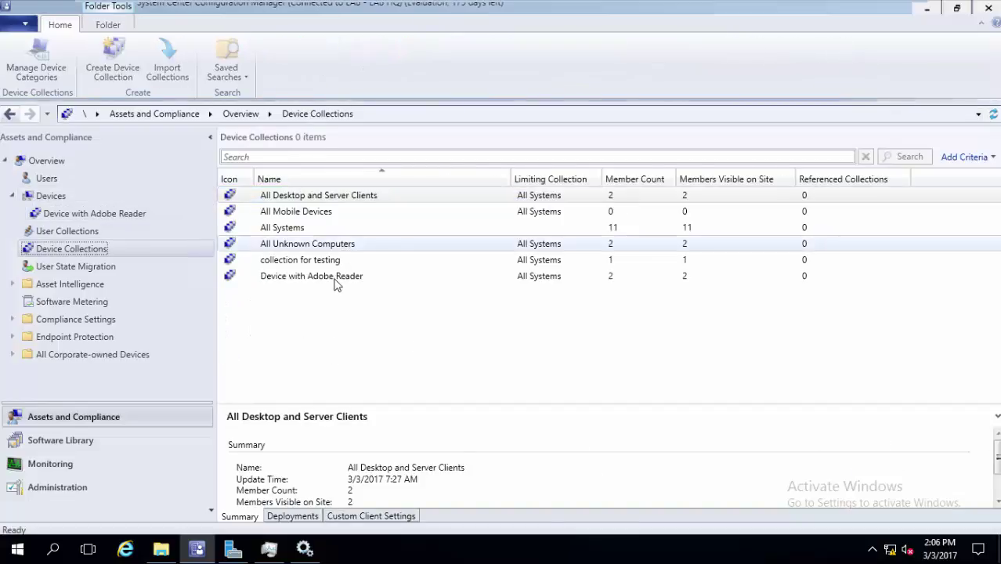
{"action": "left_click", "coordinate": [336, 279]}
{"action": "left_click", "coordinate": [334, 283]}
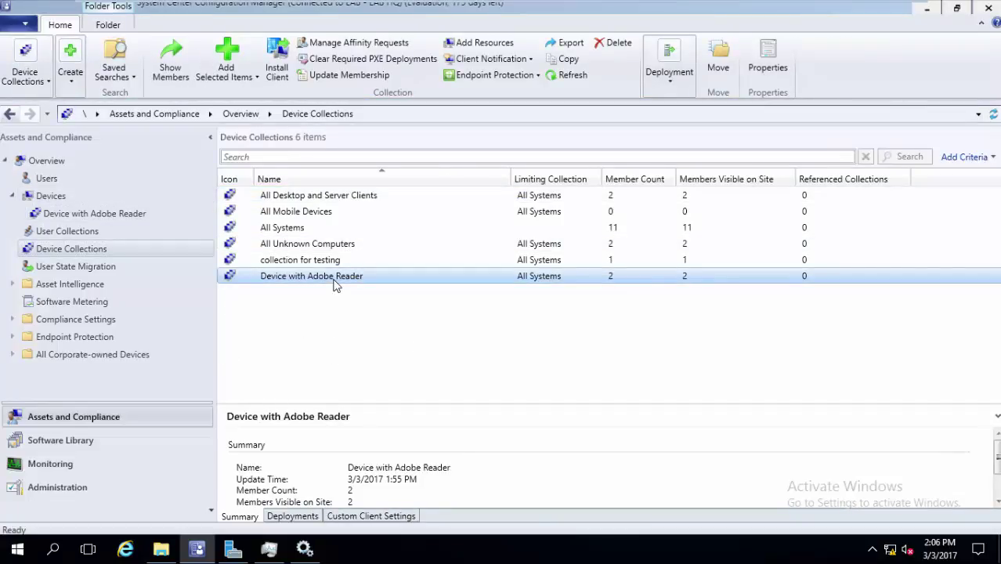
{"action": "double_click", "coordinate": [334, 283]}
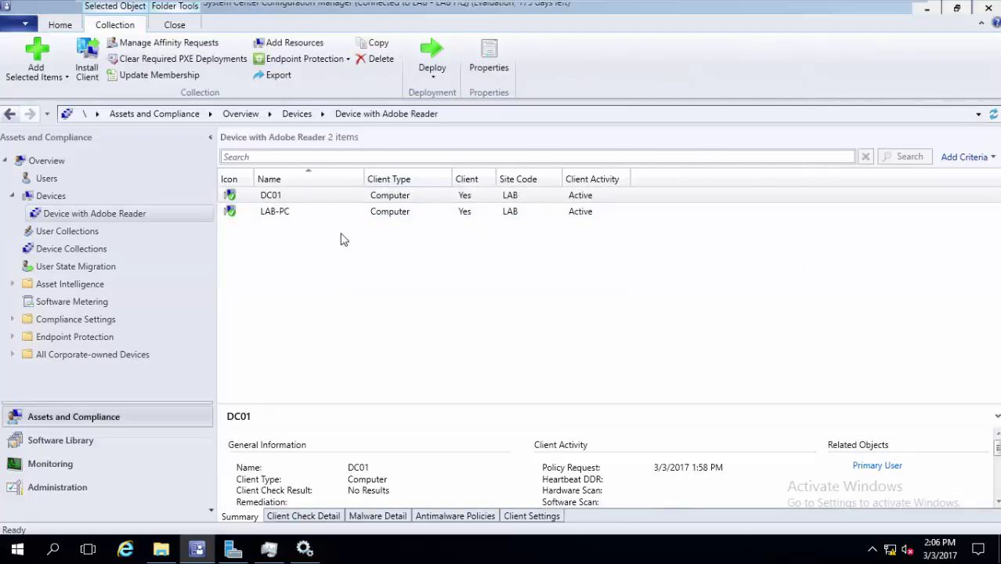
{"action": "left_click", "coordinate": [71, 252]}
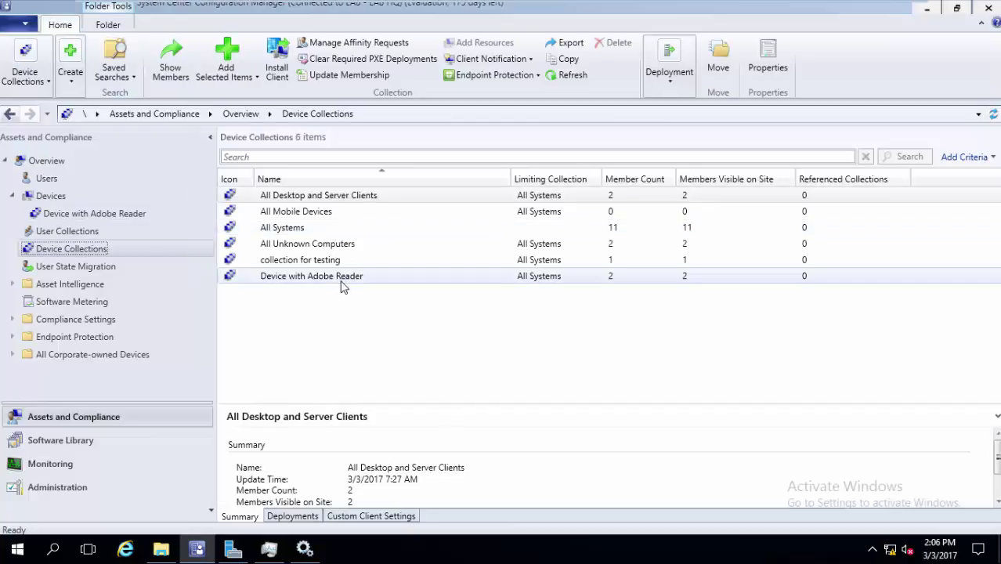
Update Device with Adobe Reader's membership, then go to the Administration workspace
{"action": "right_click", "coordinate": [342, 278]}
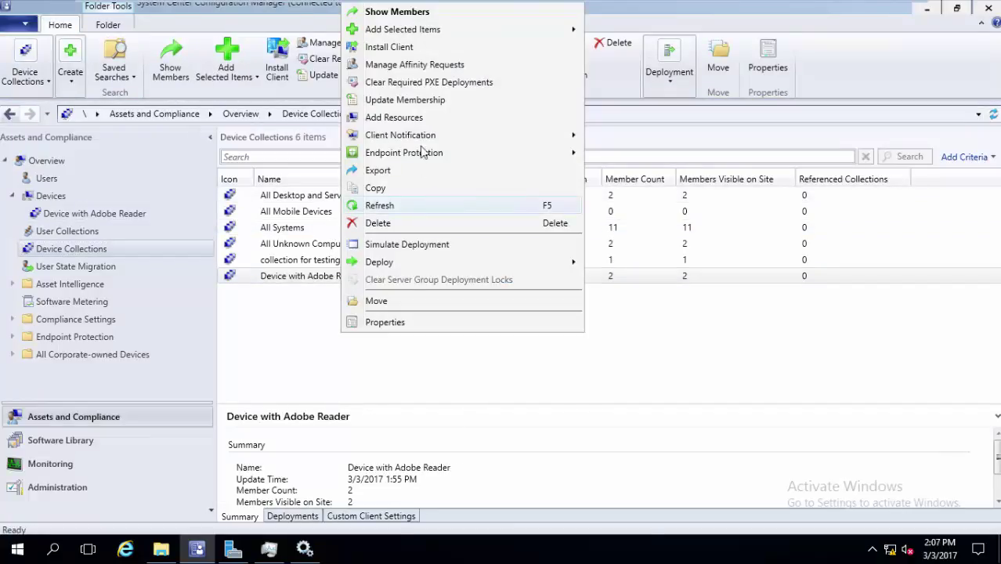
{"action": "left_click", "coordinate": [418, 104]}
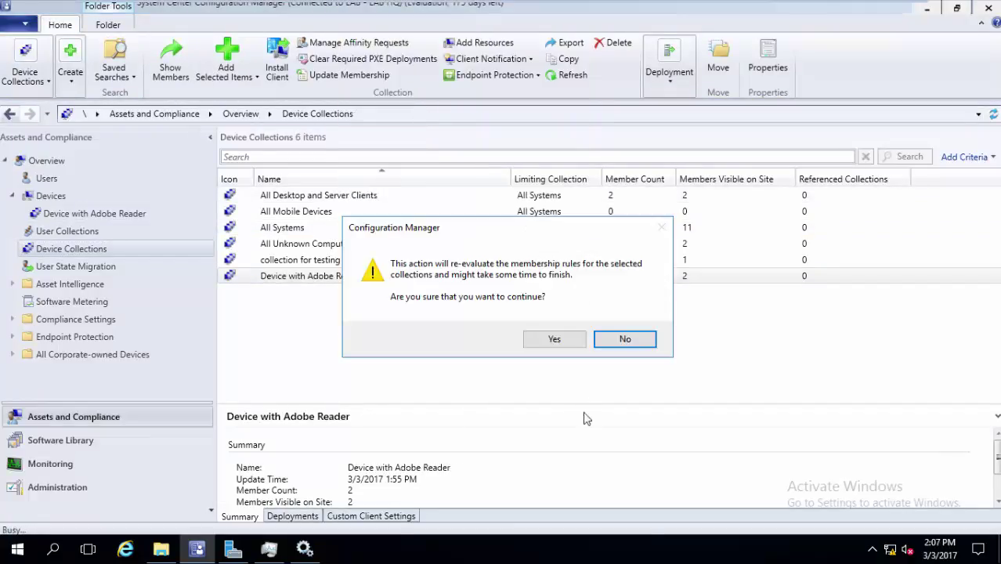
{"action": "left_click", "coordinate": [569, 343]}
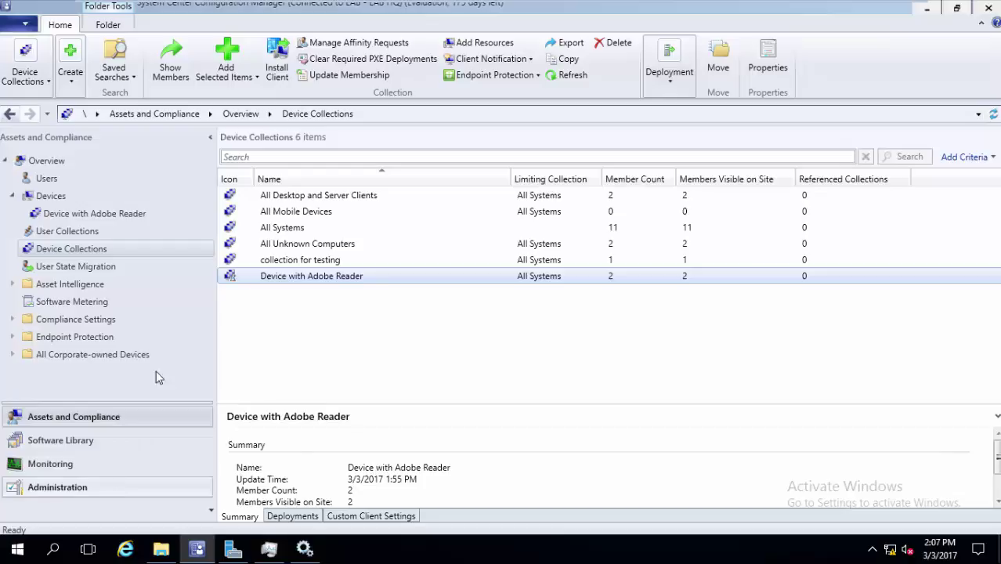
{"action": "left_click", "coordinate": [97, 491]}
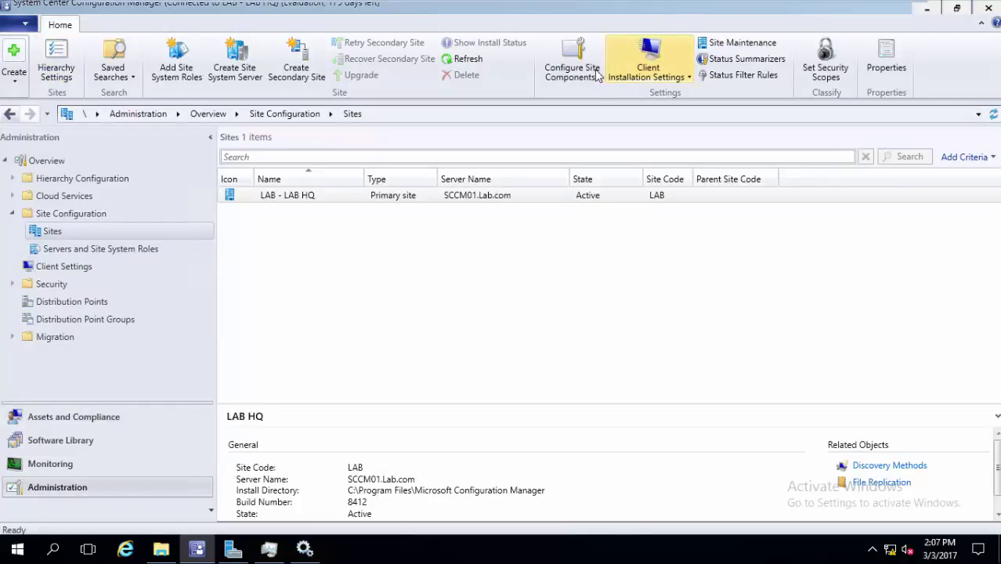
Check the Collection Membership Evaluation interval is 5 minutes, cancel, and return to Device Collections
{"action": "left_click", "coordinate": [572, 72]}
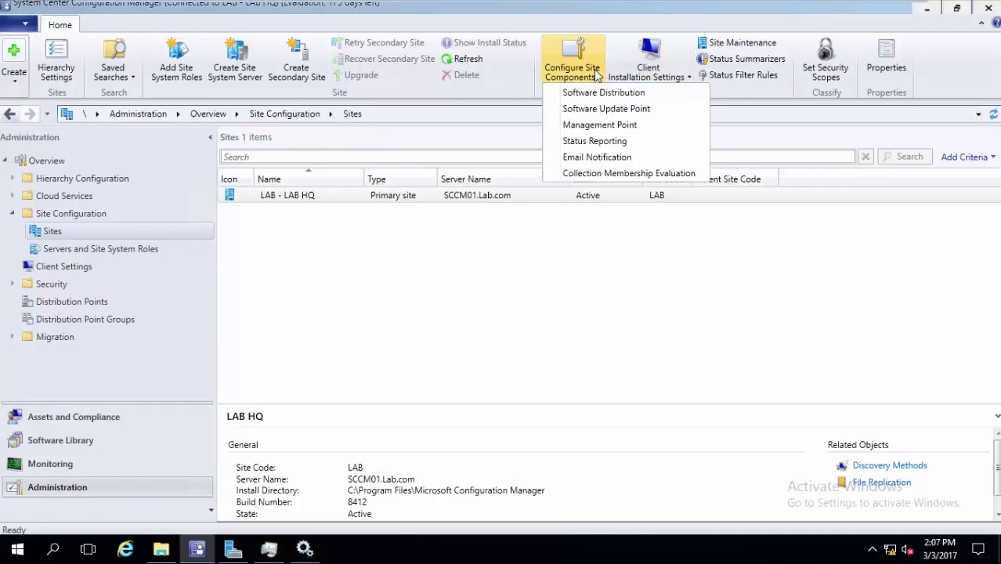
{"action": "left_click", "coordinate": [628, 175]}
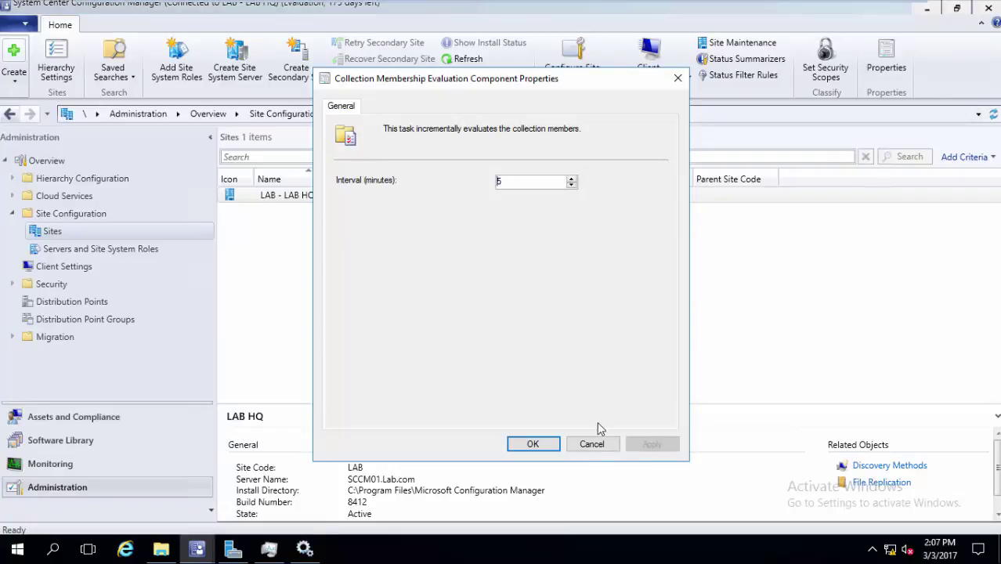
{"action": "left_click", "coordinate": [593, 445]}
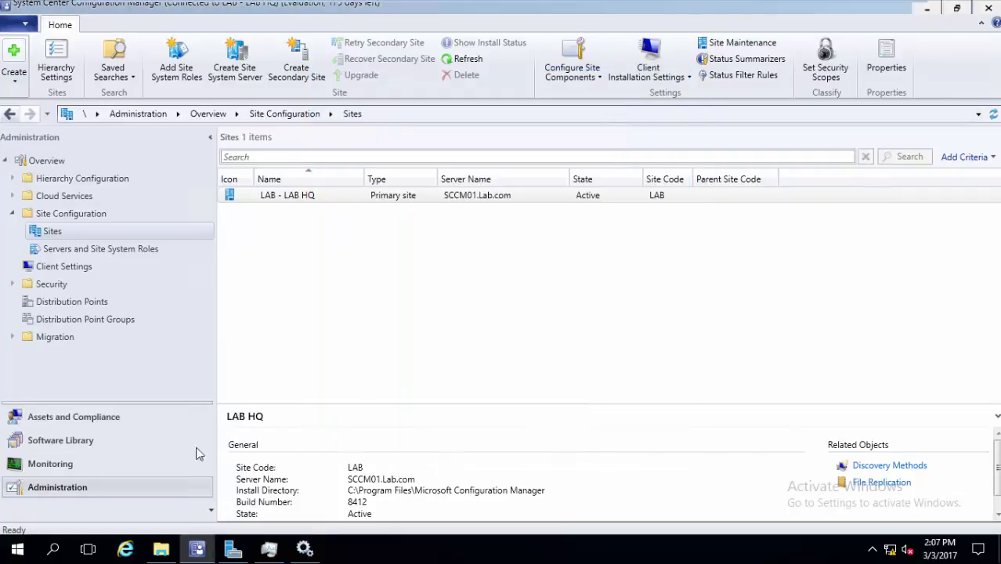
{"action": "left_click", "coordinate": [159, 422]}
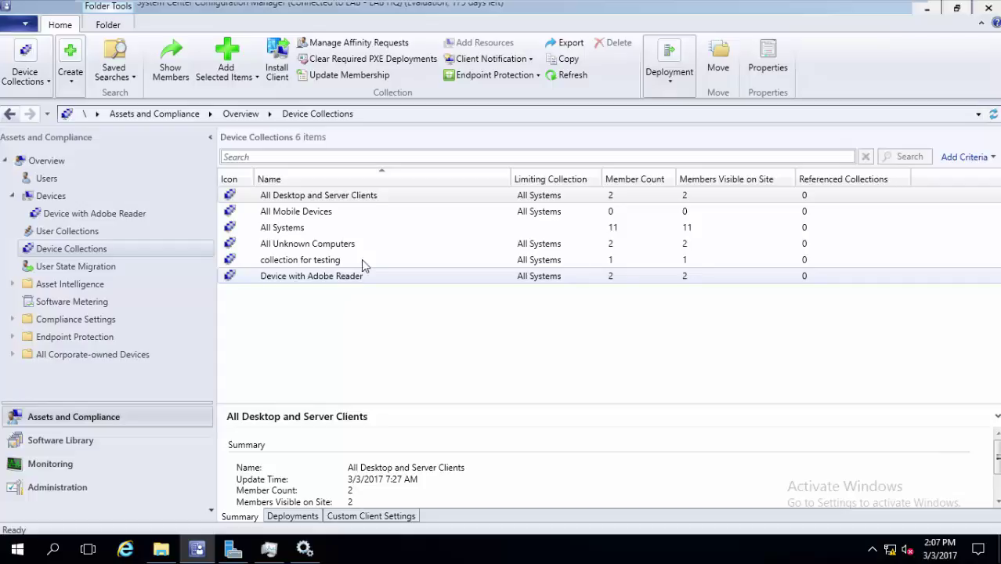
Download Operational Collection 2.6.ps1 from TechNet Gallery, accept the terms, and show it in Downloads
{"action": "left_click", "coordinate": [140, 6]}
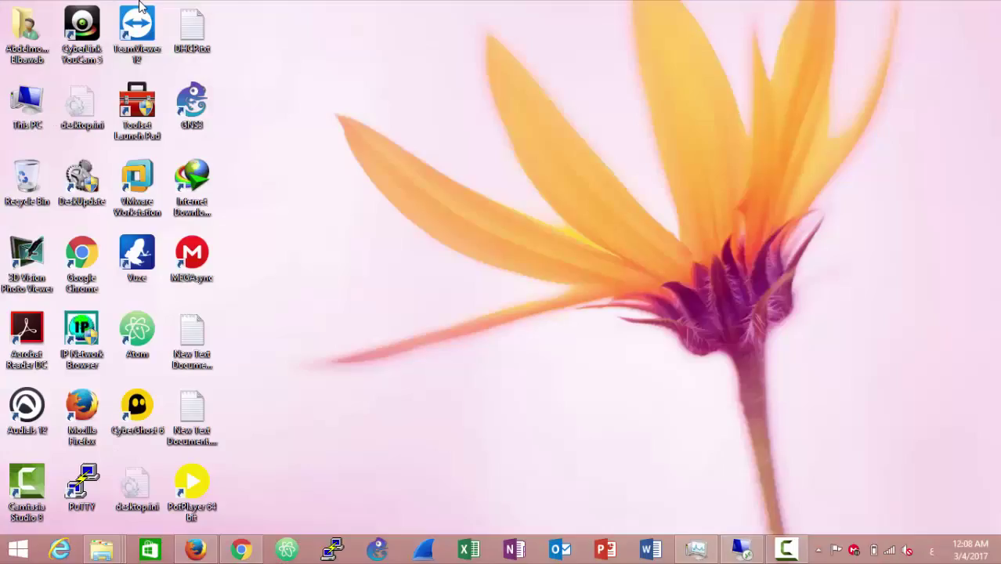
{"action": "left_click", "coordinate": [242, 549]}
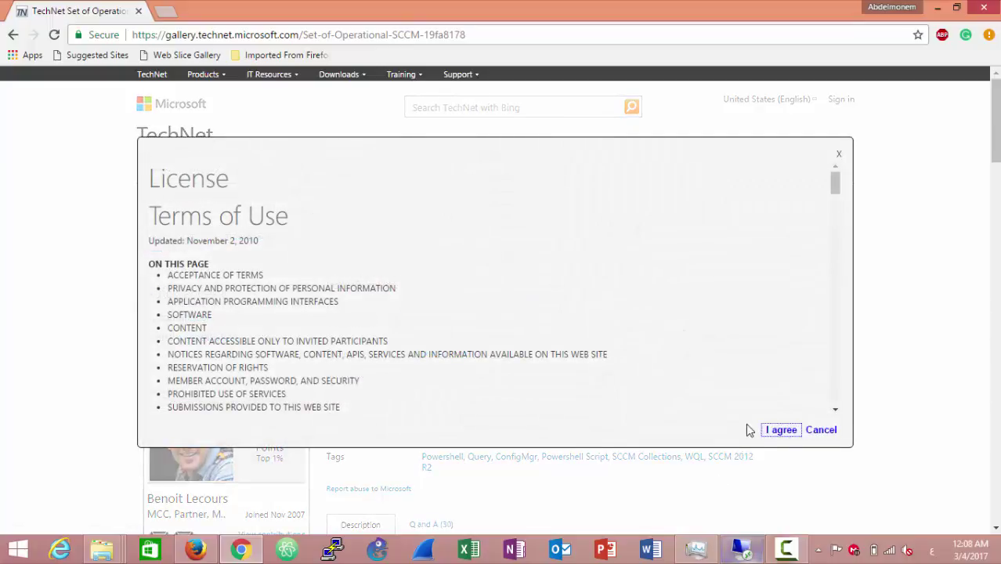
{"action": "left_click", "coordinate": [786, 433]}
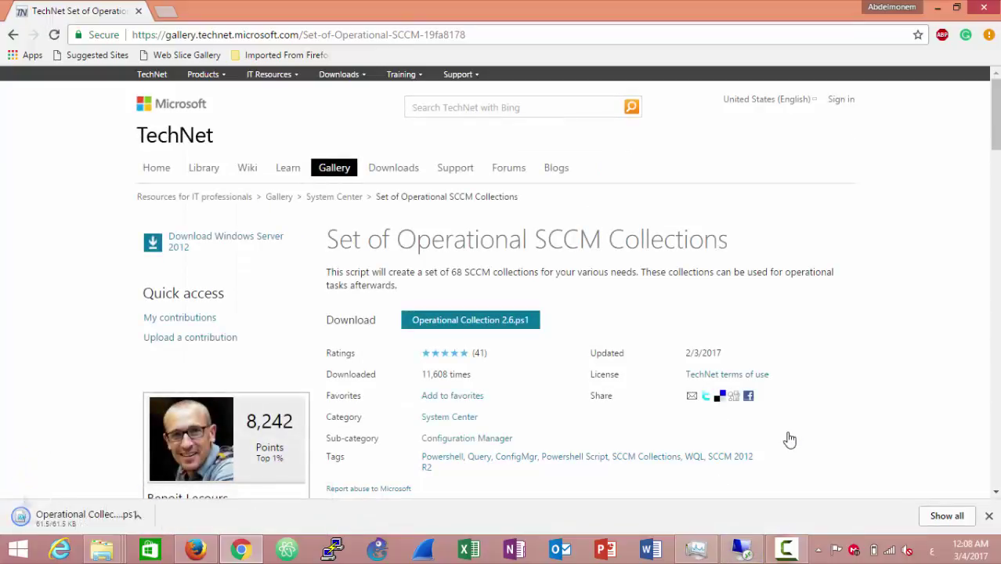
{"action": "left_click", "coordinate": [153, 518]}
{"action": "left_click", "coordinate": [207, 466]}
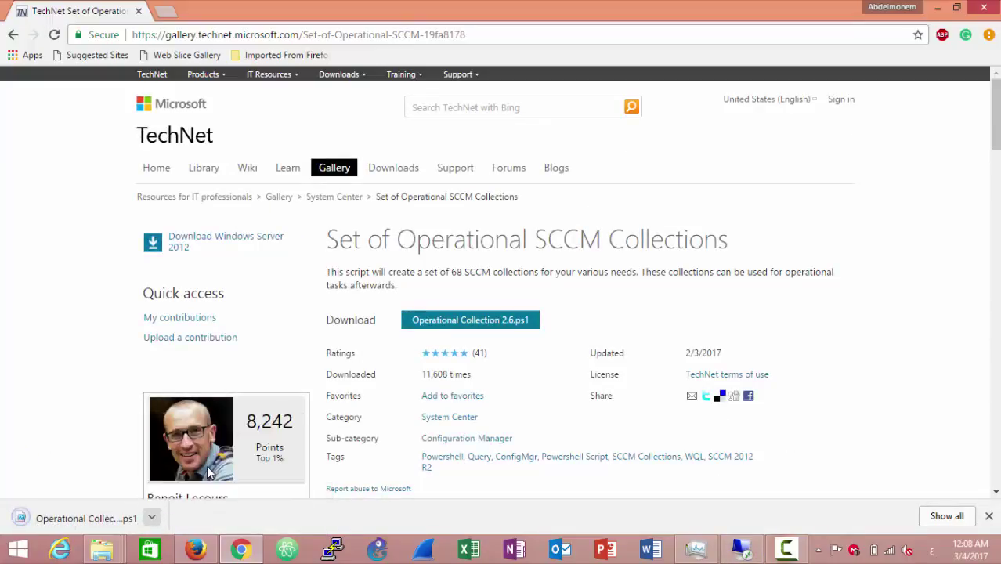
Open Operational Collection 2.6.ps1 from Local Disk (C:) in Notepad to review it, then close it
{"action": "left_click", "coordinate": [746, 553]}
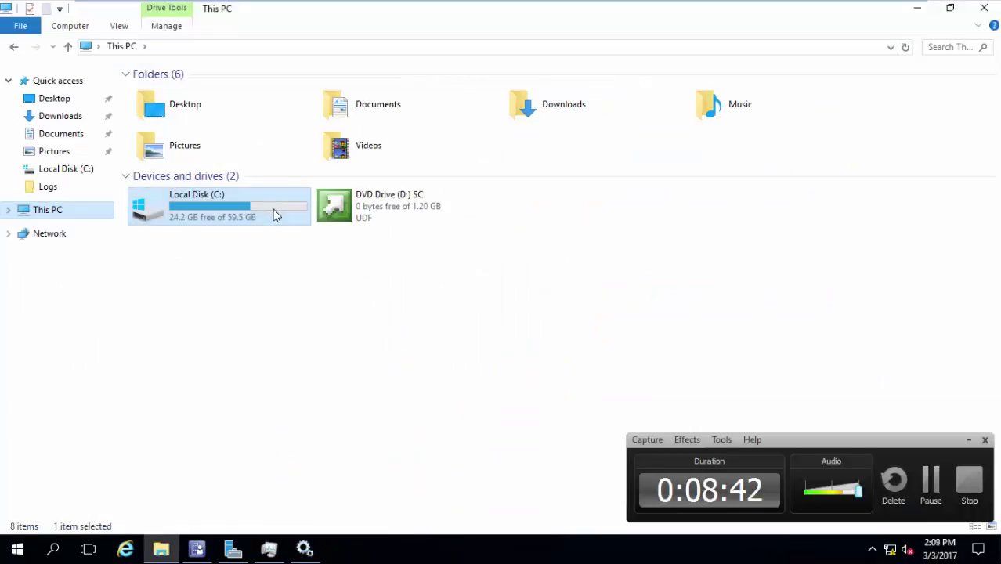
{"action": "double_click", "coordinate": [275, 215]}
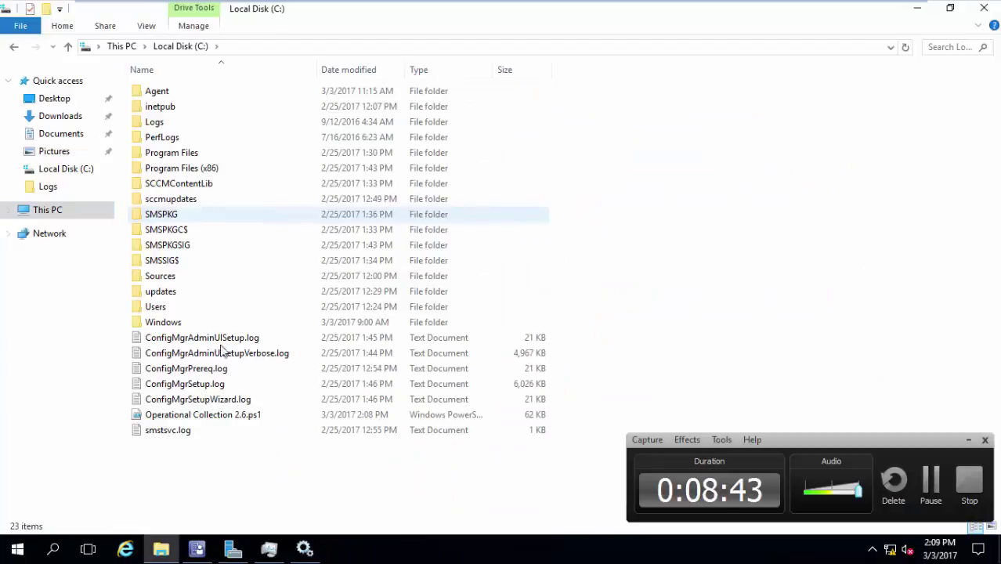
{"action": "left_click", "coordinate": [210, 419]}
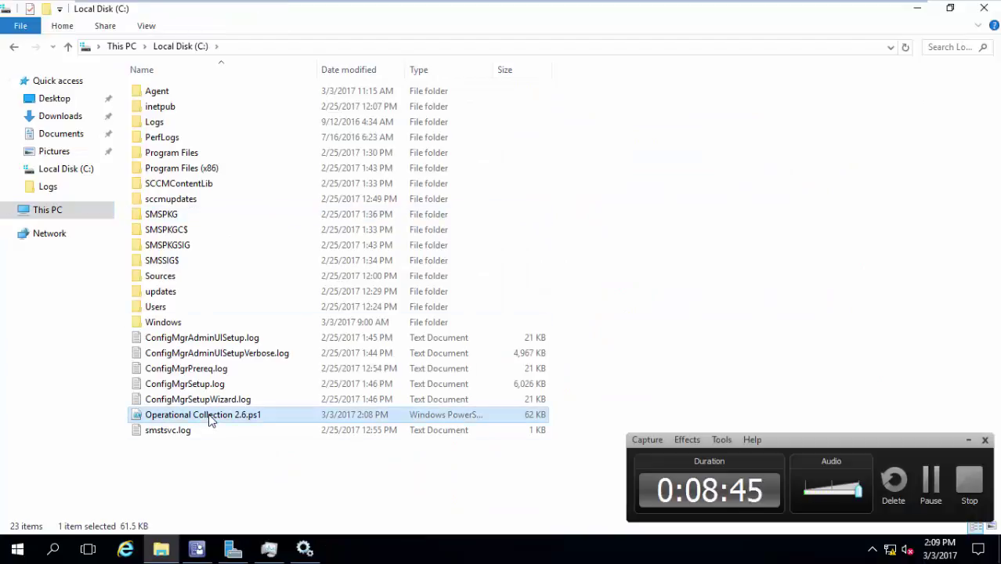
{"action": "double_click", "coordinate": [210, 419]}
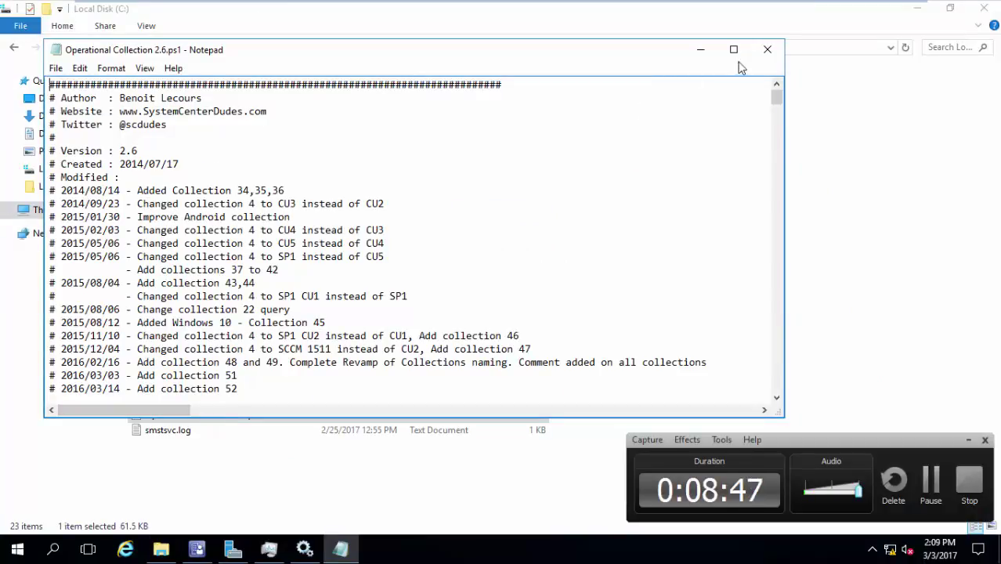
{"action": "left_click", "coordinate": [768, 50]}
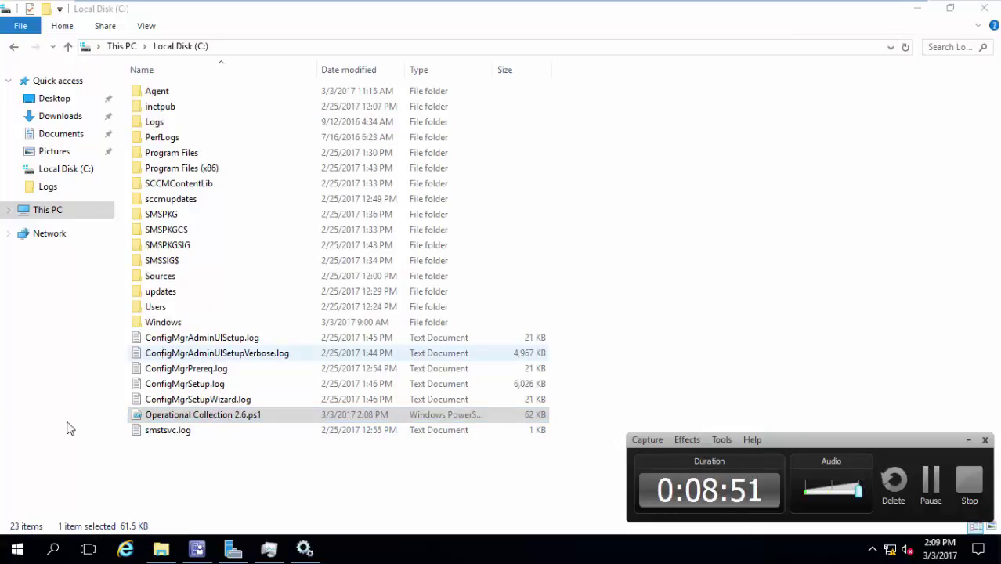
Launch Windows PowerShell as administrator from its Start menu tile
{"action": "right_click", "coordinate": [9, 554]}
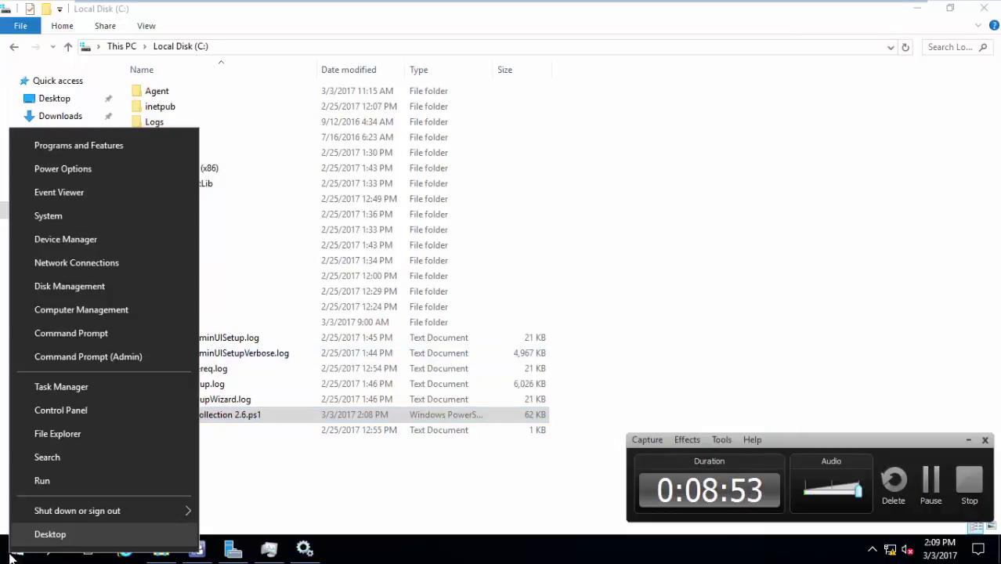
{"action": "left_click", "coordinate": [17, 548]}
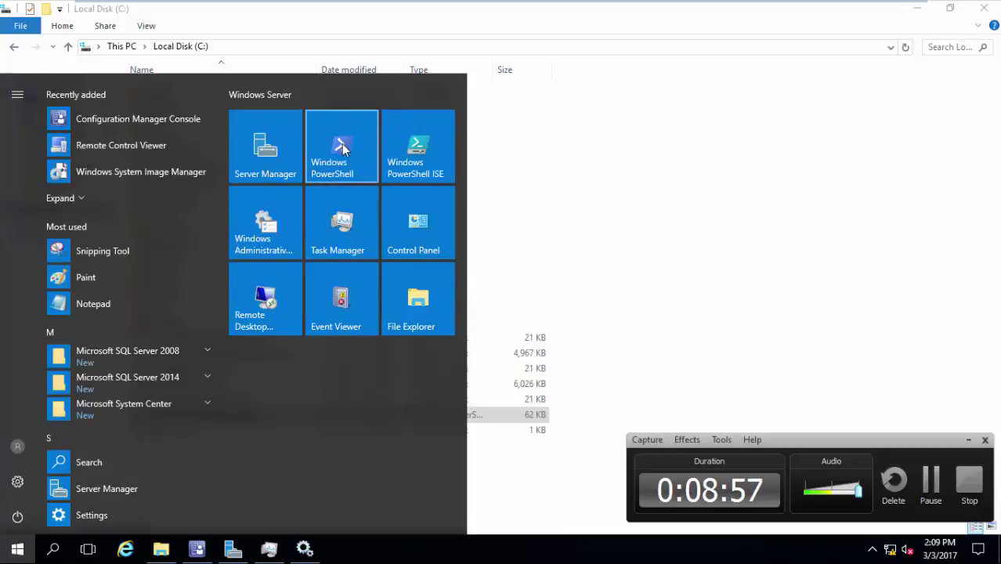
{"action": "right_click", "coordinate": [341, 143]}
{"action": "mouse_move", "coordinate": [438, 183]}
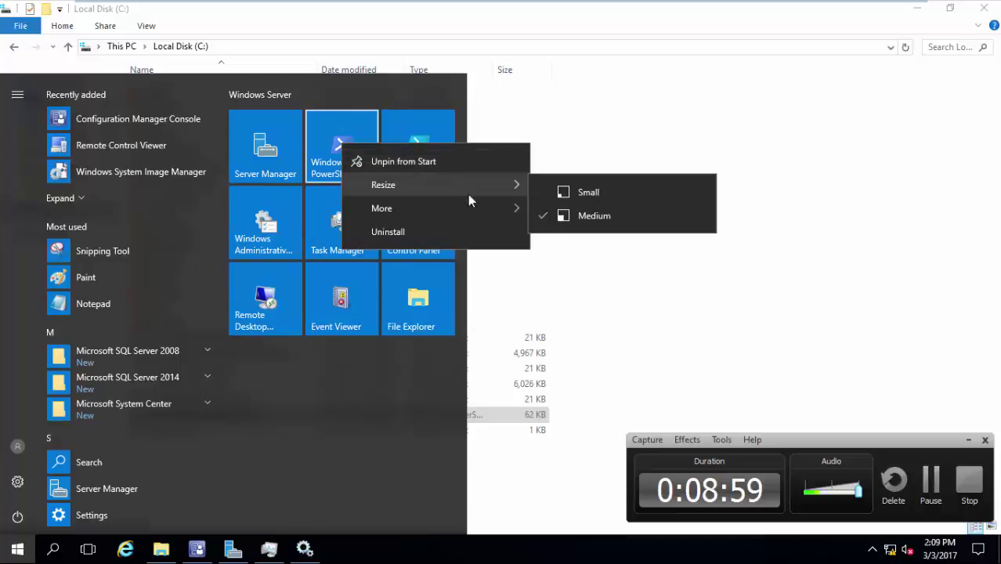
{"action": "mouse_move", "coordinate": [485, 215]}
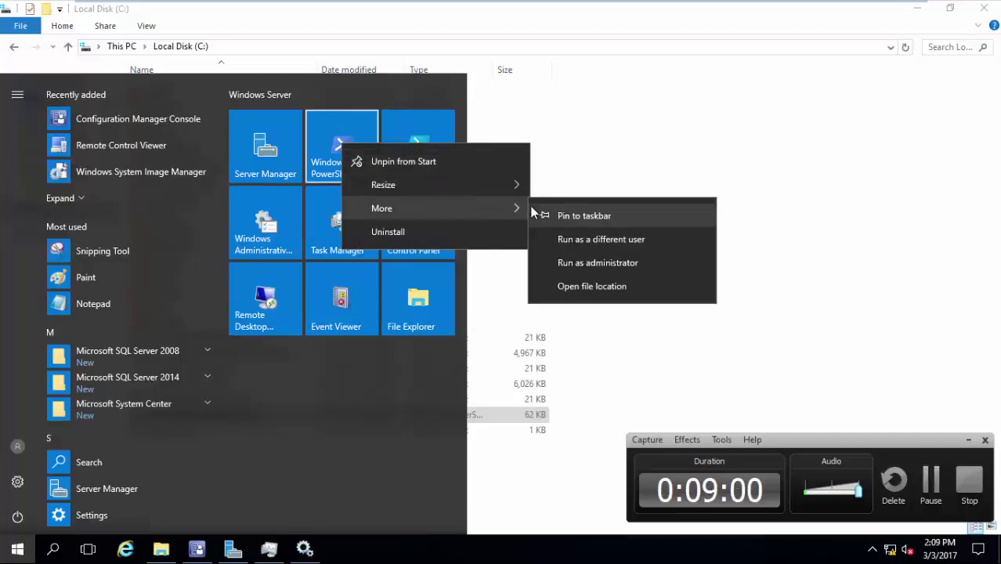
{"action": "left_click", "coordinate": [616, 263]}
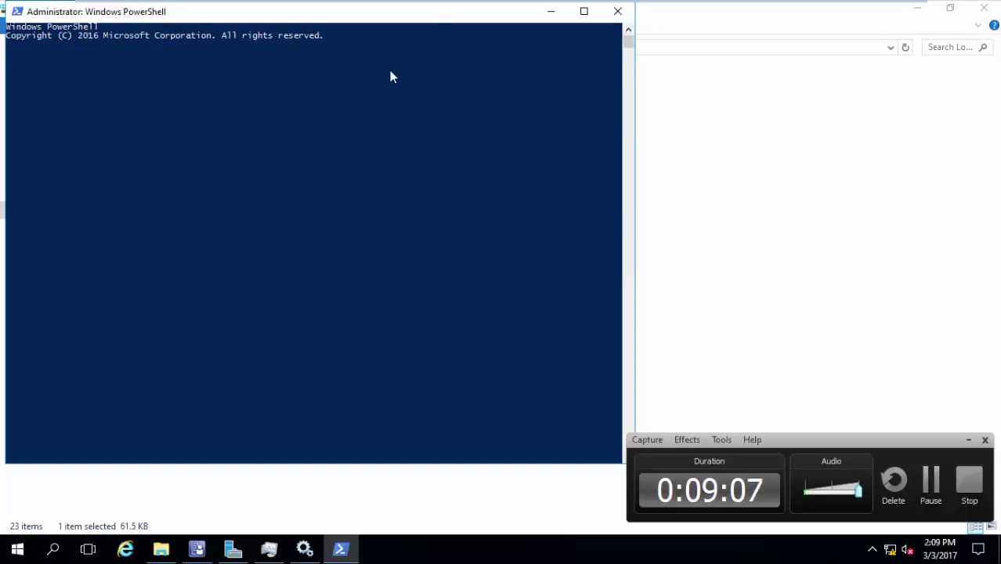
Run 'C:\Operational Collection 2.6.ps1' in PowerShell, confirm its completion prompt, and minimize the console
{"action": "left_click_drag", "start_coordinate": [427, 19], "coordinate": [721, 60]}
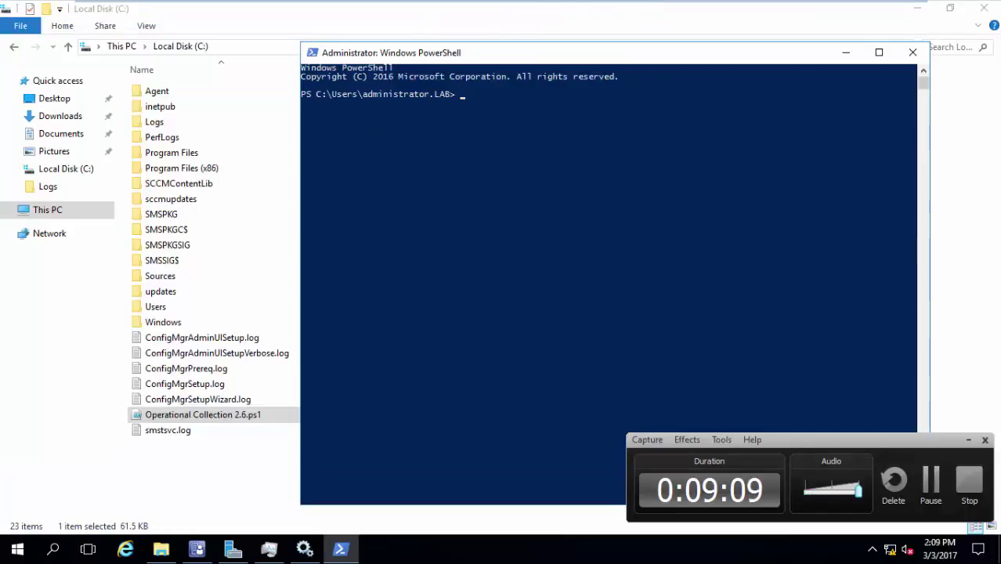
{"action": "type", "text": "c:\\op"}
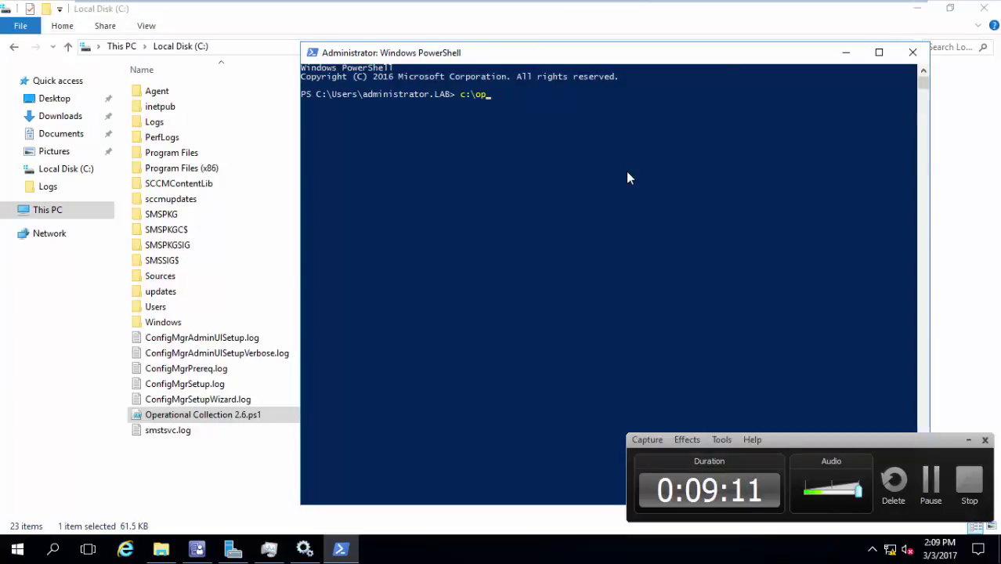
{"action": "key", "text": "Tab"}
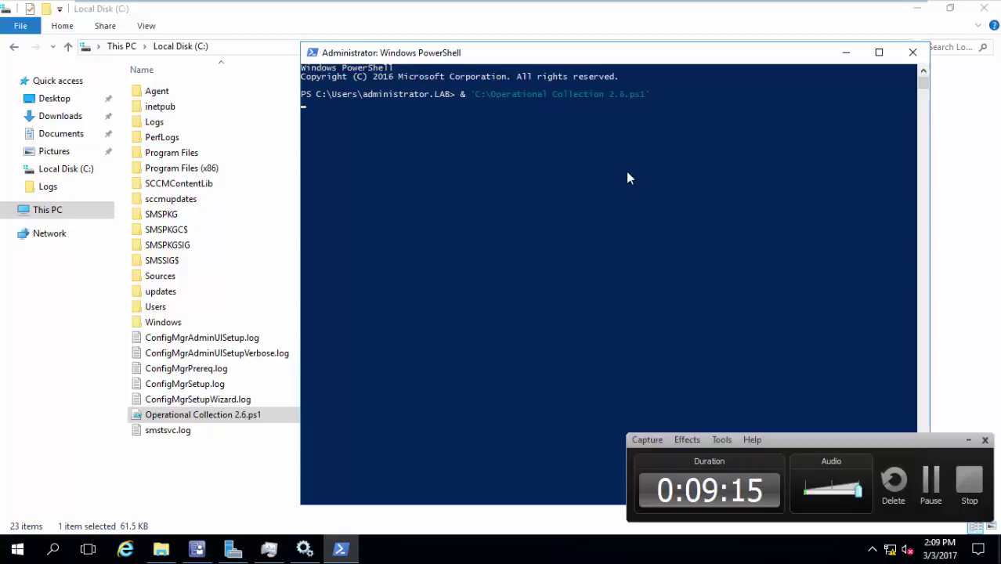
{"action": "left_click", "coordinate": [968, 439]}
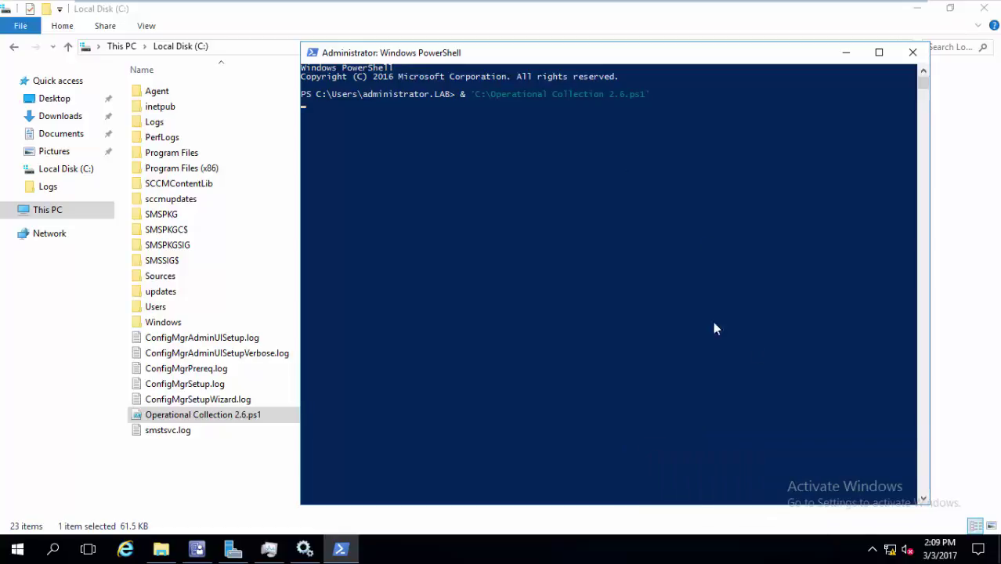
{"action": "left_click", "coordinate": [631, 263]}
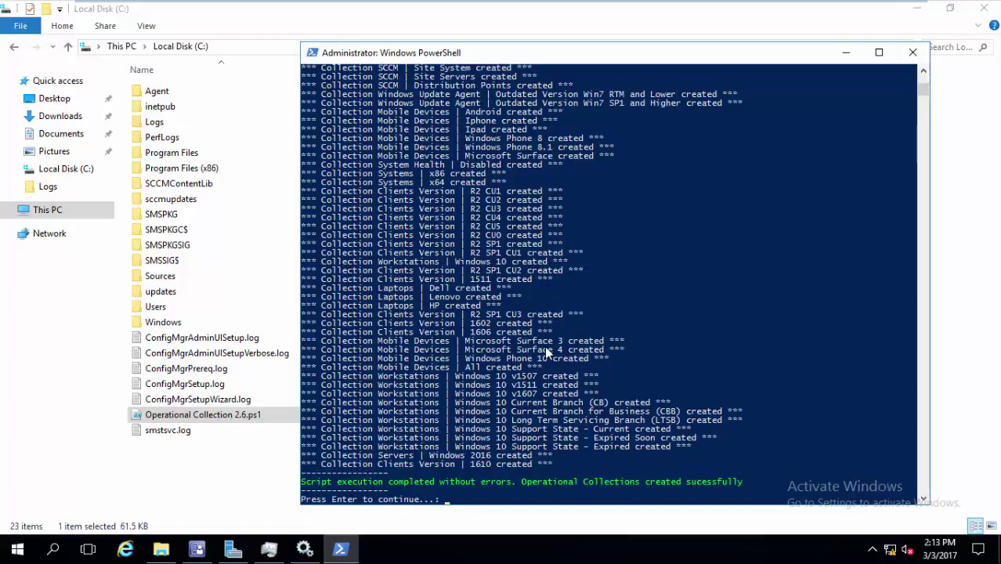
{"action": "key", "text": "Return"}
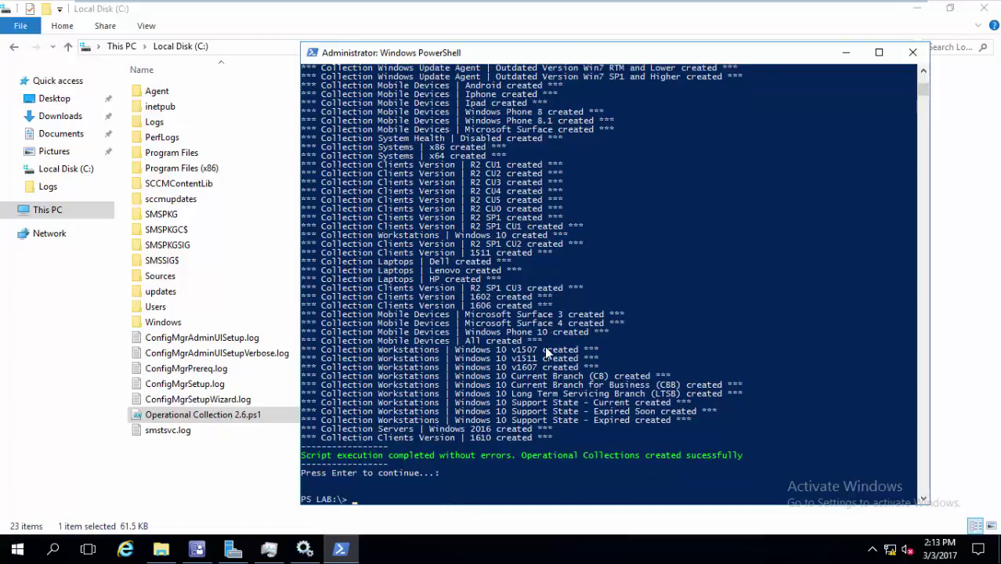
{"action": "left_click", "coordinate": [845, 53]}
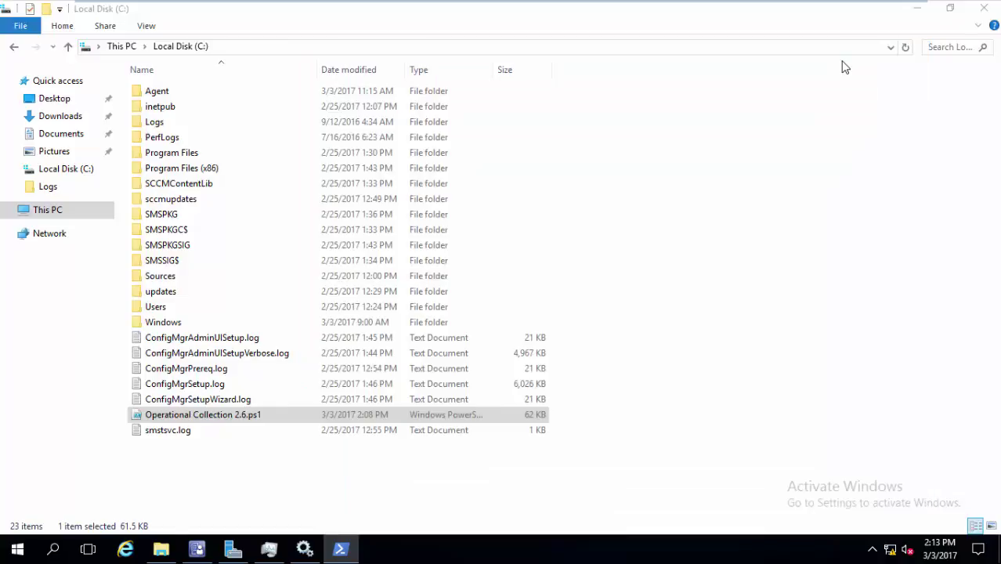
Restart the Configuration Manager console and view the 68 collections in Device Collections > Operational
{"action": "left_click", "coordinate": [197, 548]}
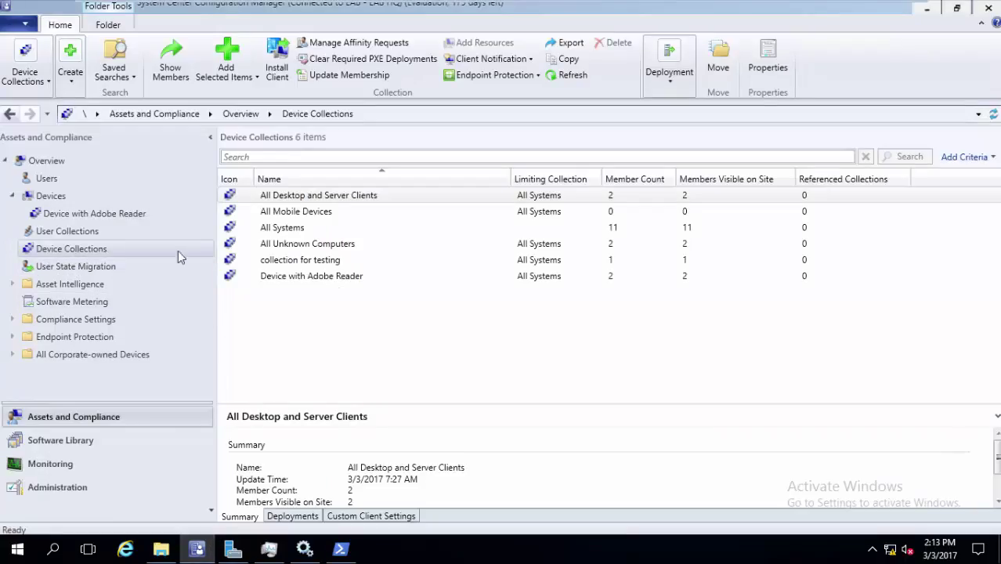
{"action": "left_click", "coordinate": [990, 11]}
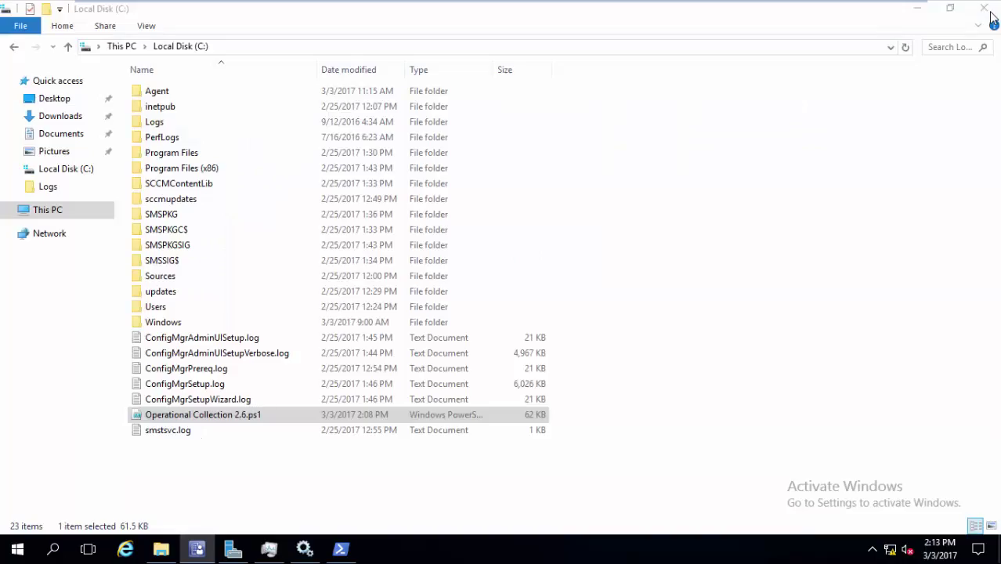
{"action": "left_click", "coordinate": [197, 548]}
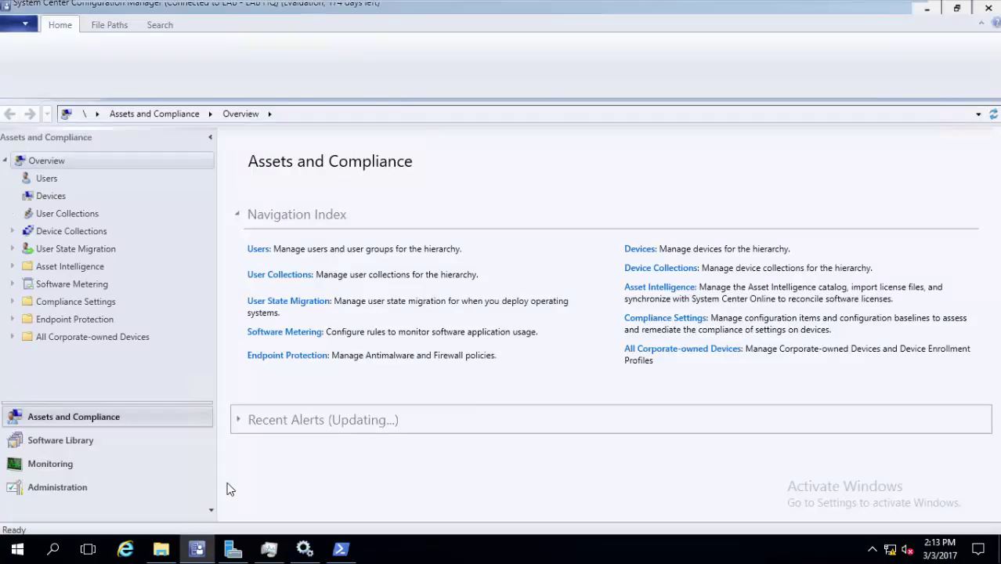
{"action": "left_click", "coordinate": [75, 233]}
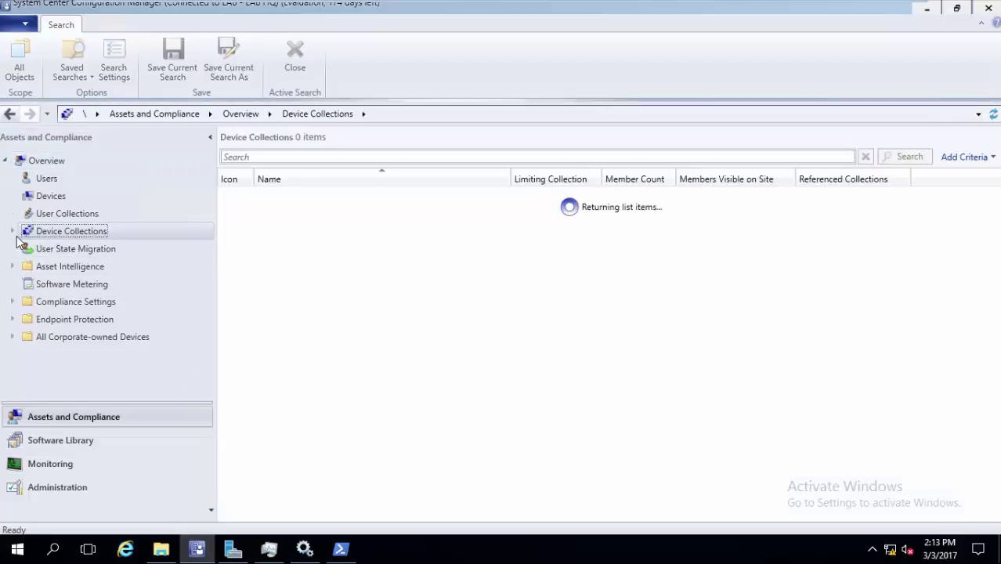
{"action": "left_click", "coordinate": [51, 248]}
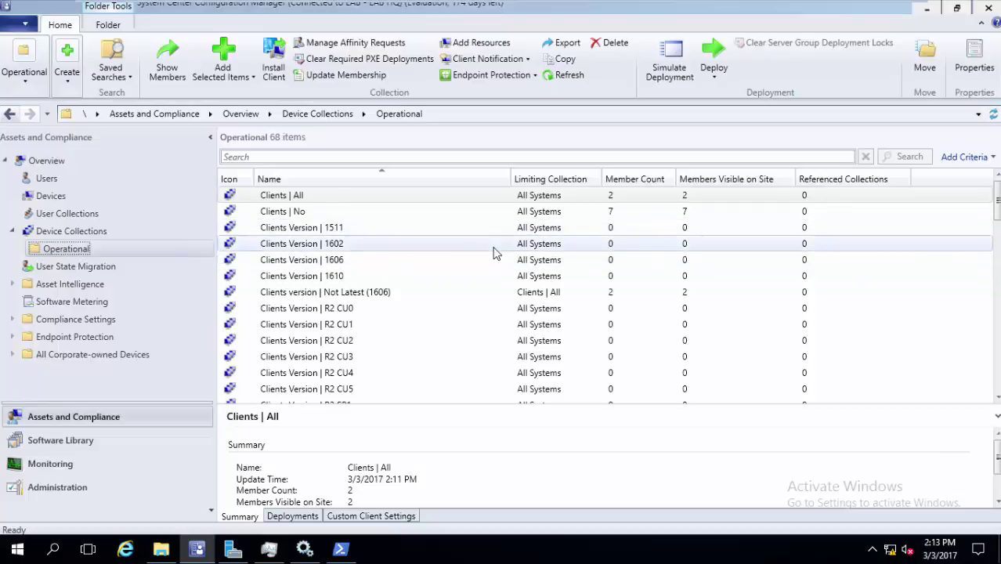
Scroll through the Operational collections from Clients | All, then go back to the six Device Collections
{"action": "left_click", "coordinate": [436, 195]}
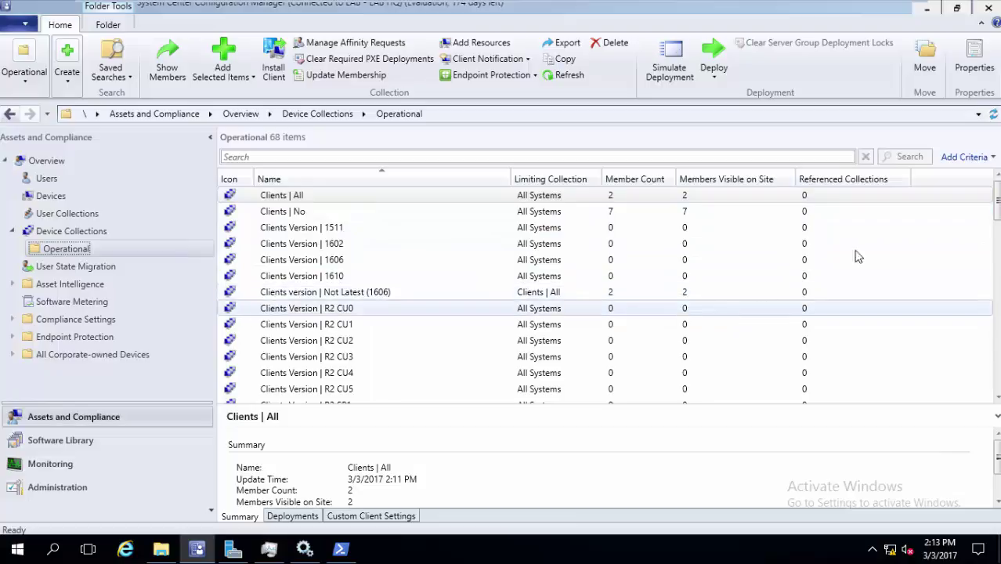
{"action": "left_click_drag", "start_coordinate": [996, 188], "coordinate": [962, 294]}
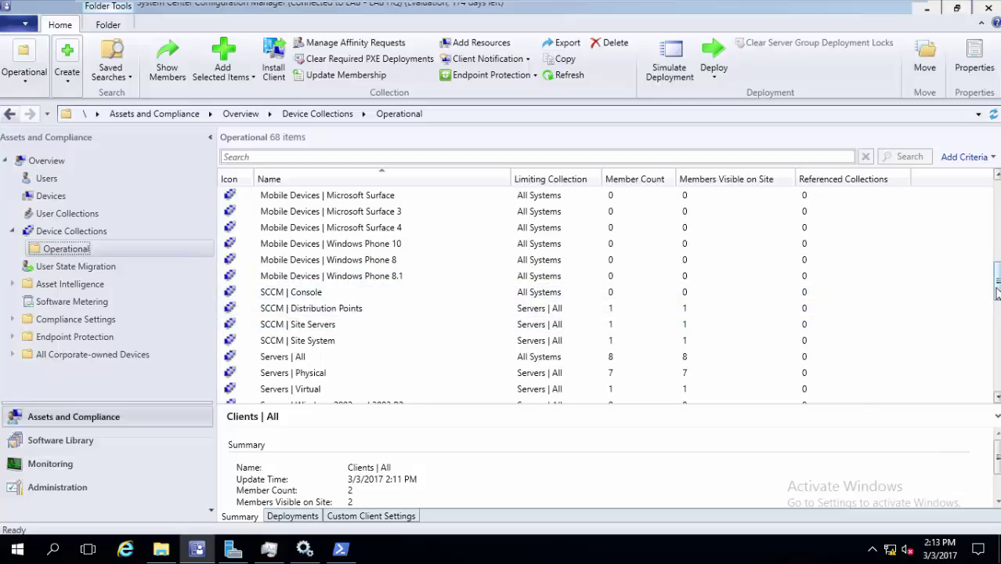
{"action": "left_click_drag", "start_coordinate": [996, 289], "coordinate": [993, 326]}
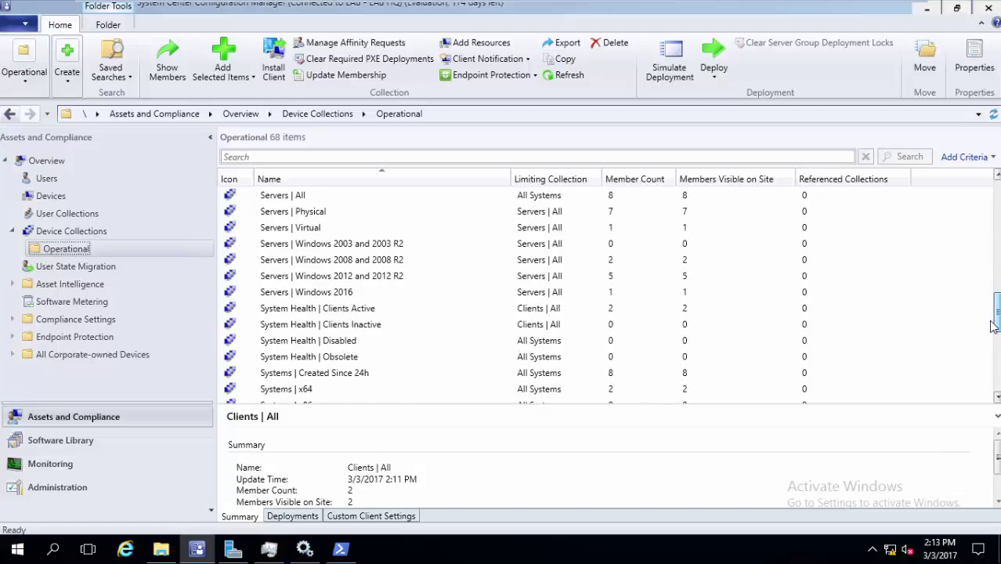
{"action": "left_click_drag", "start_coordinate": [993, 325], "coordinate": [897, 389]}
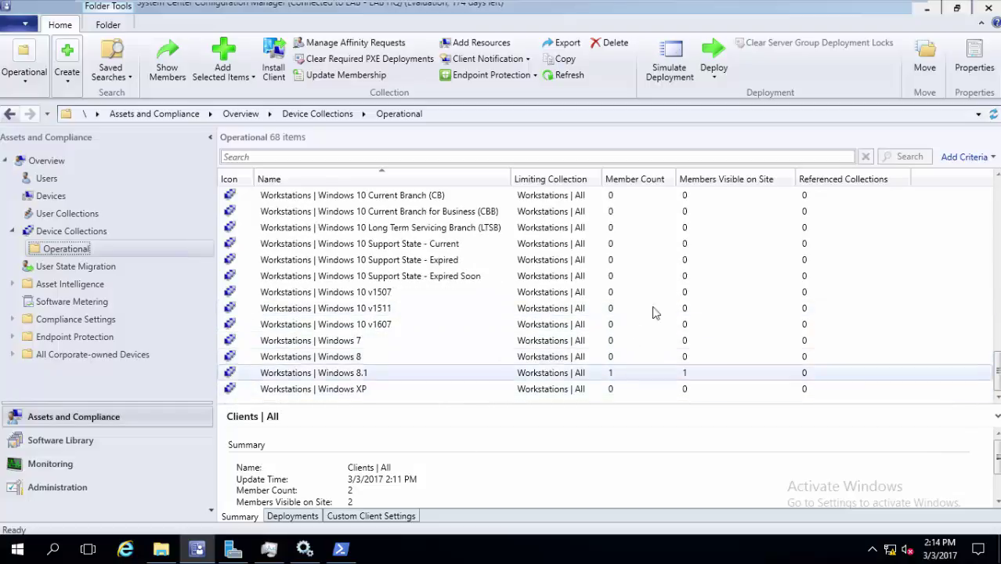
{"action": "left_click_drag", "start_coordinate": [997, 382], "coordinate": [991, 188]}
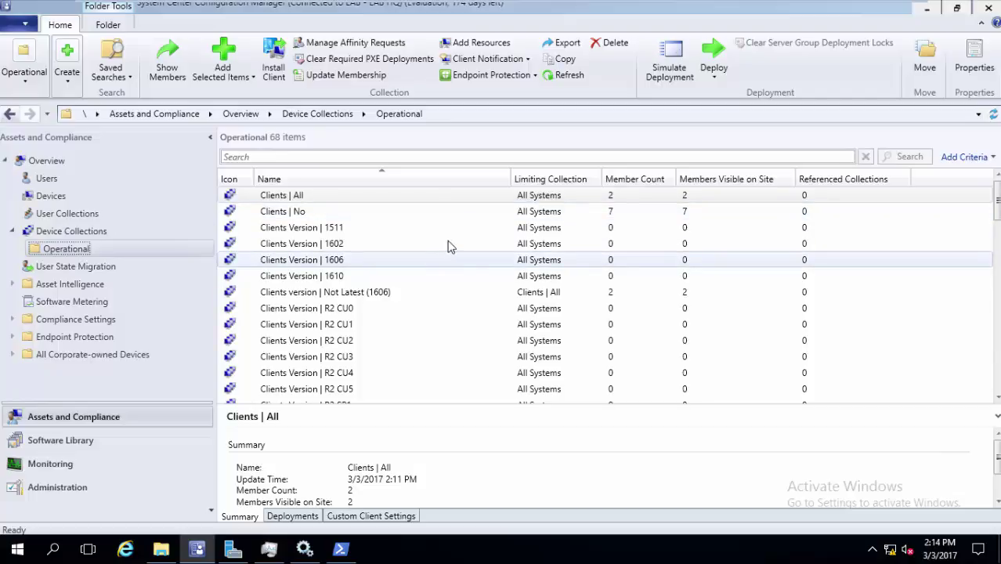
{"action": "left_click", "coordinate": [81, 235]}
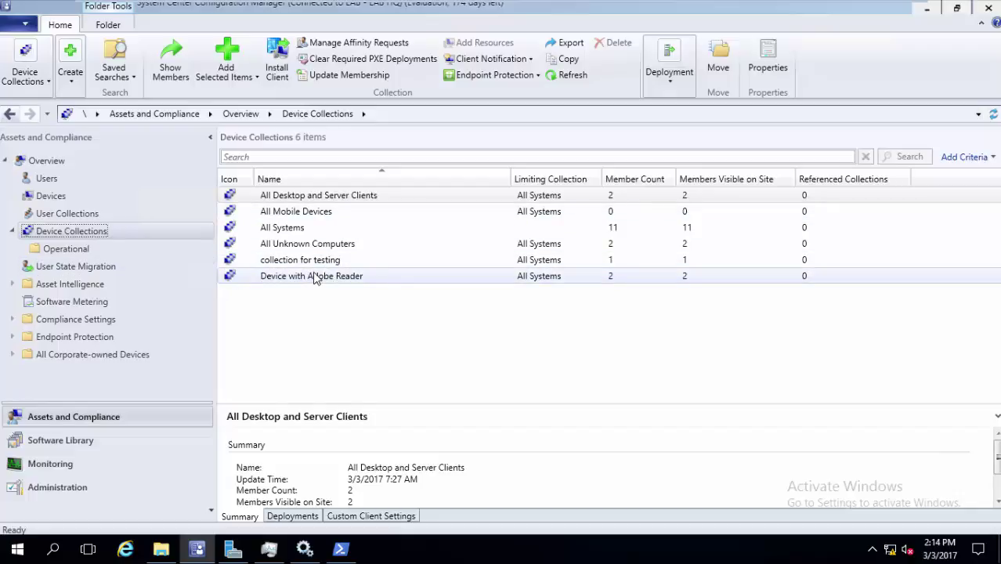
{"action": "double_click", "coordinate": [372, 281]}
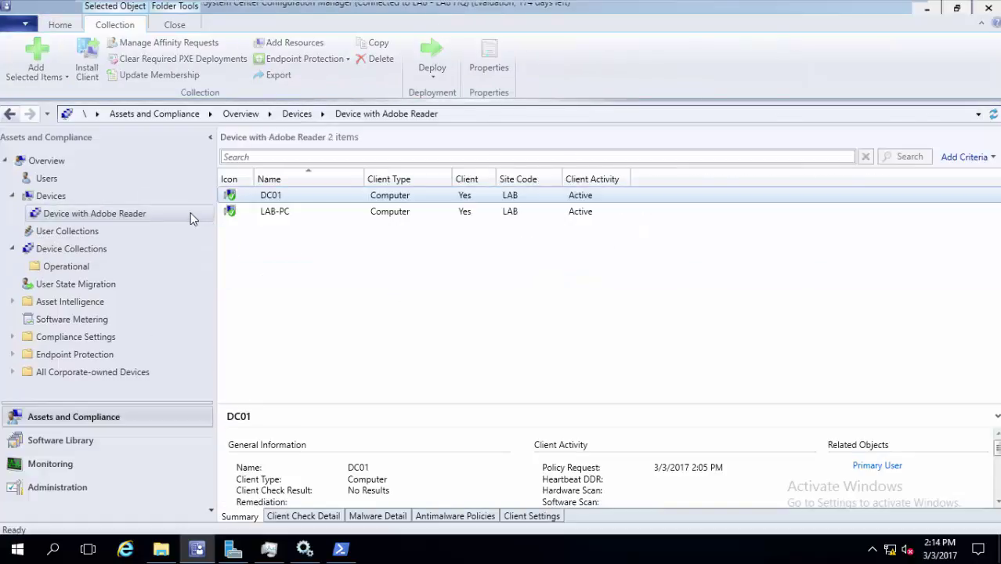
{"action": "right_click", "coordinate": [190, 212]}
{"action": "left_click", "coordinate": [278, 482]}
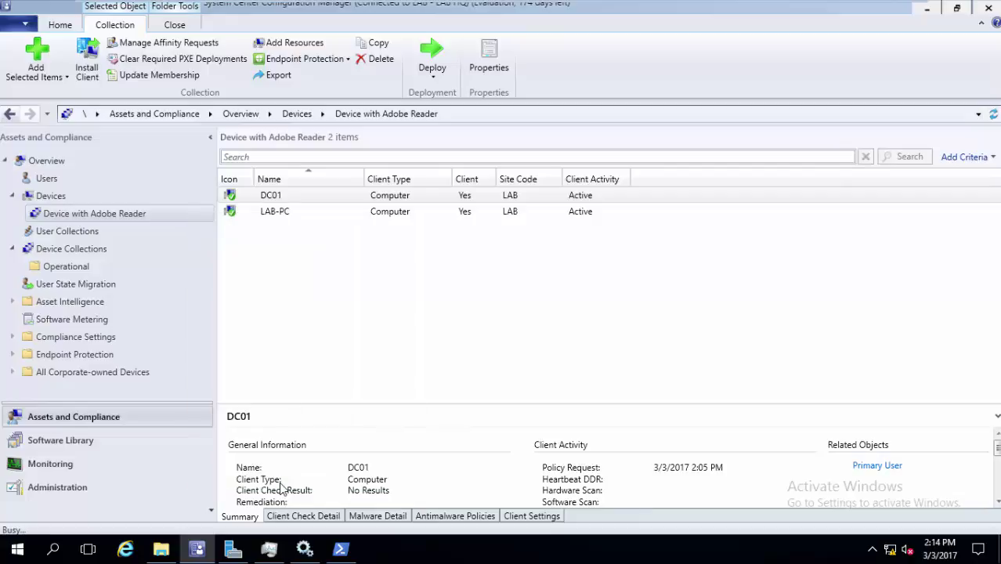
{"action": "left_click", "coordinate": [593, 444]}
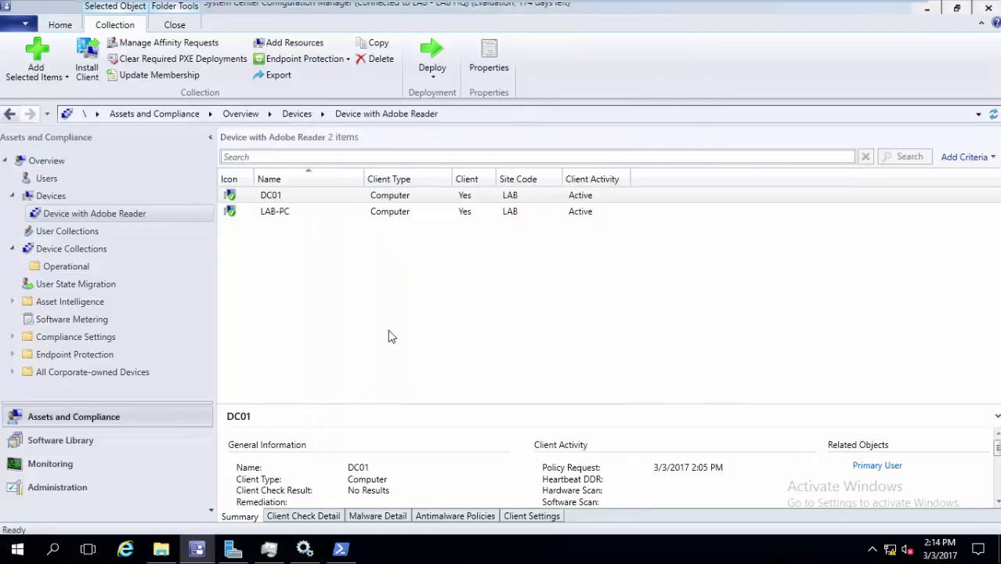
{"action": "left_click", "coordinate": [87, 249]}
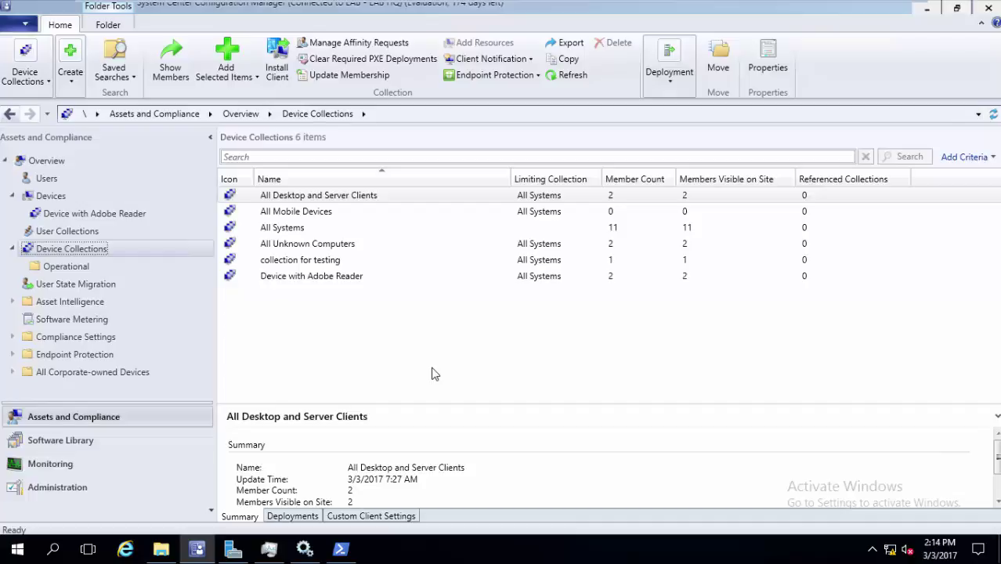
{"action": "left_click", "coordinate": [96, 203]}
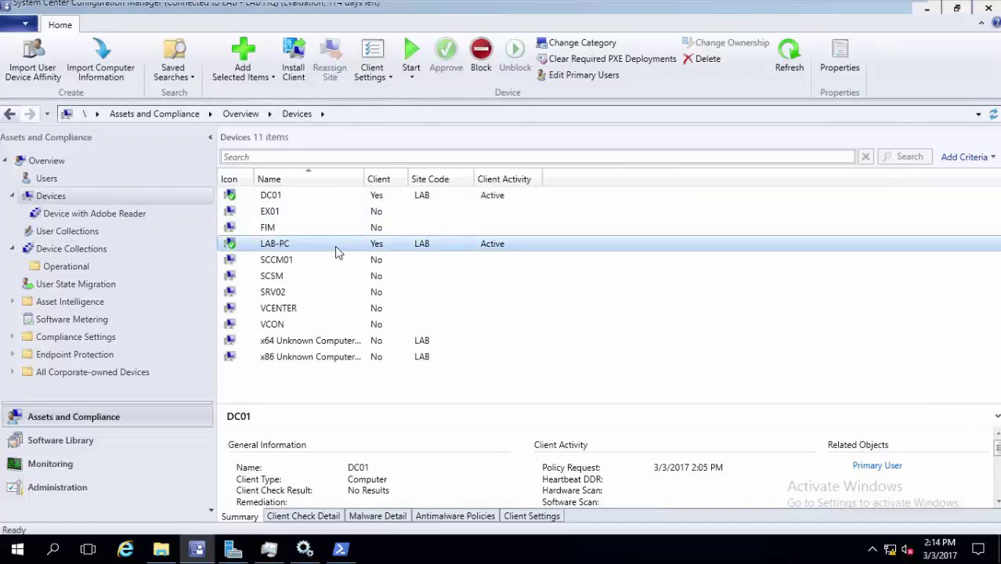
{"action": "right_click", "coordinate": [336, 250]}
{"action": "mouse_move", "coordinate": [515, 333]}
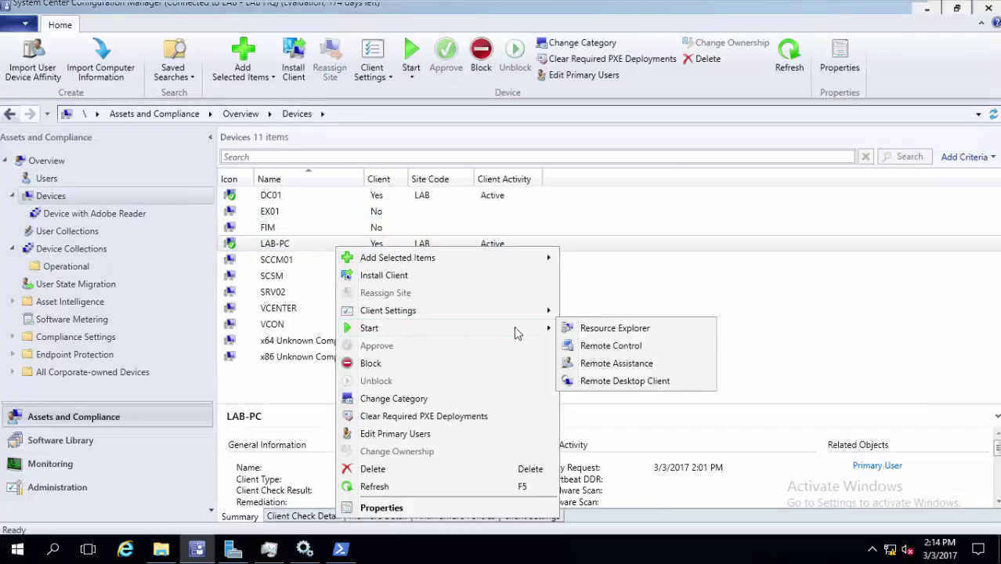
{"action": "left_click", "coordinate": [593, 331]}
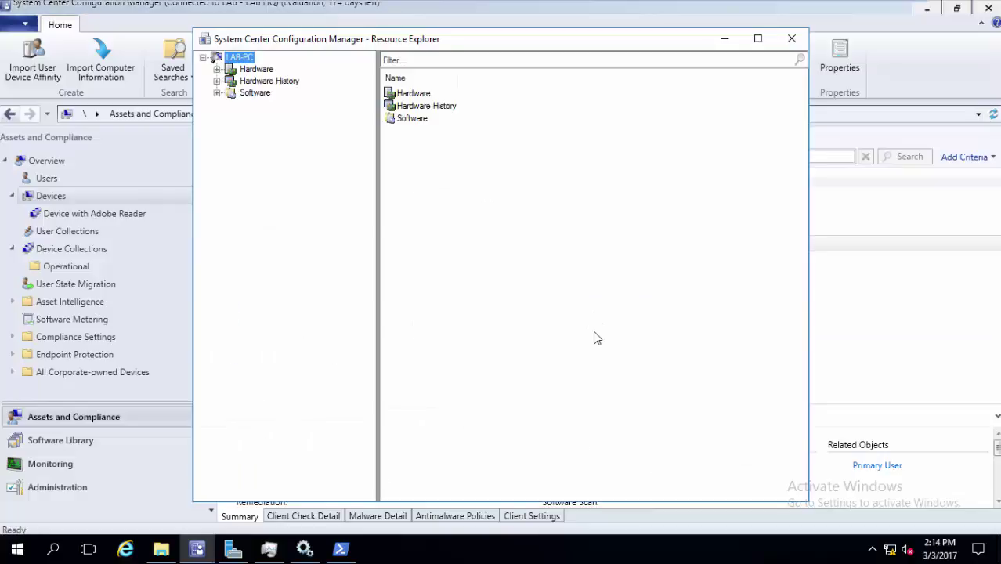
{"action": "left_click", "coordinate": [257, 70]}
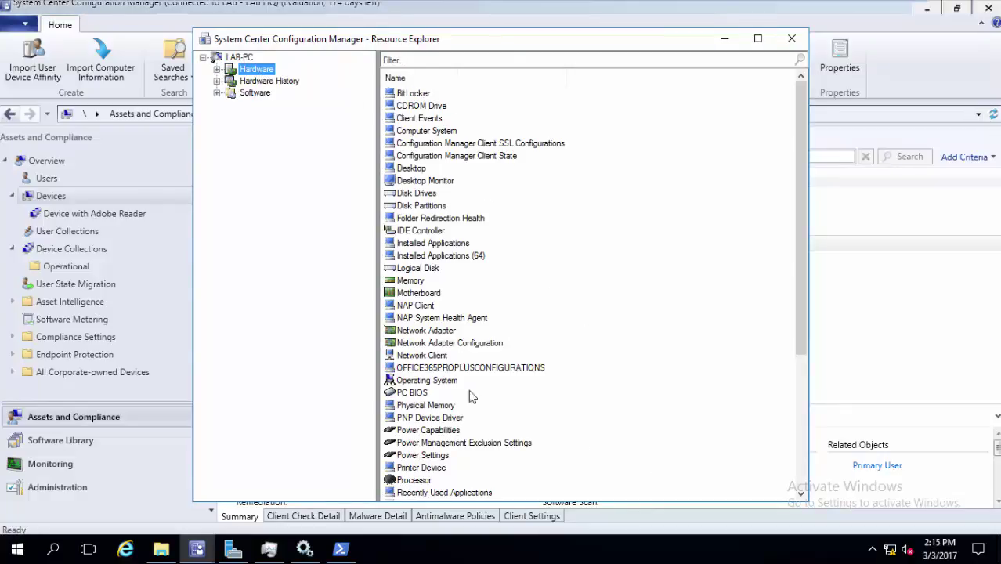
{"action": "left_click", "coordinate": [451, 409]}
{"action": "double_click", "coordinate": [452, 411]}
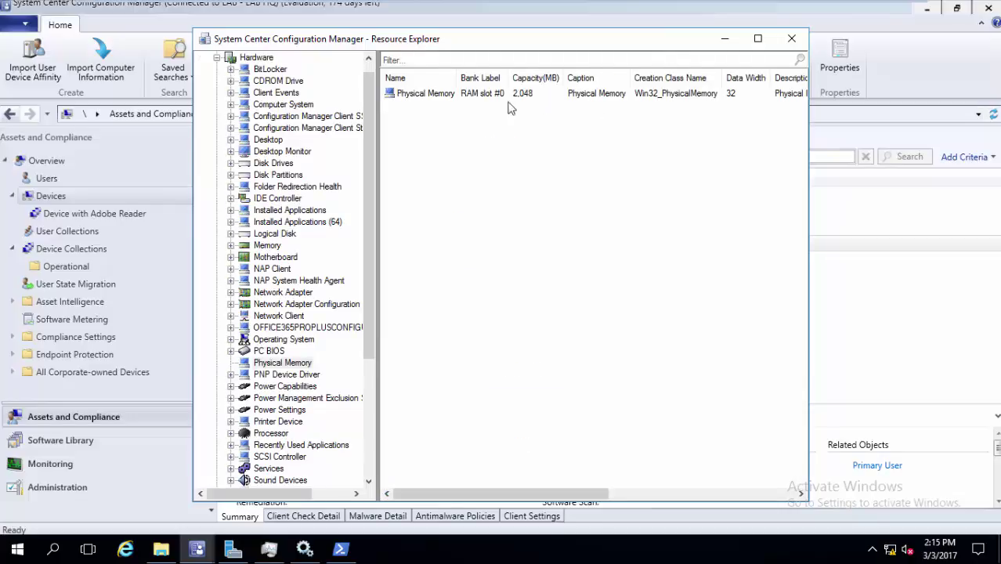
{"action": "left_click", "coordinate": [790, 39]}
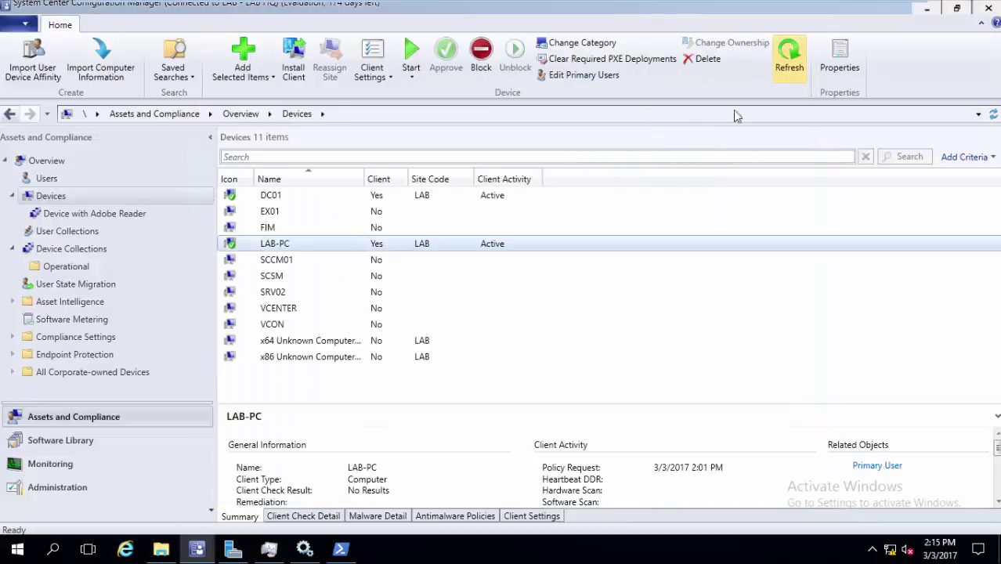
{"action": "left_click", "coordinate": [162, 251]}
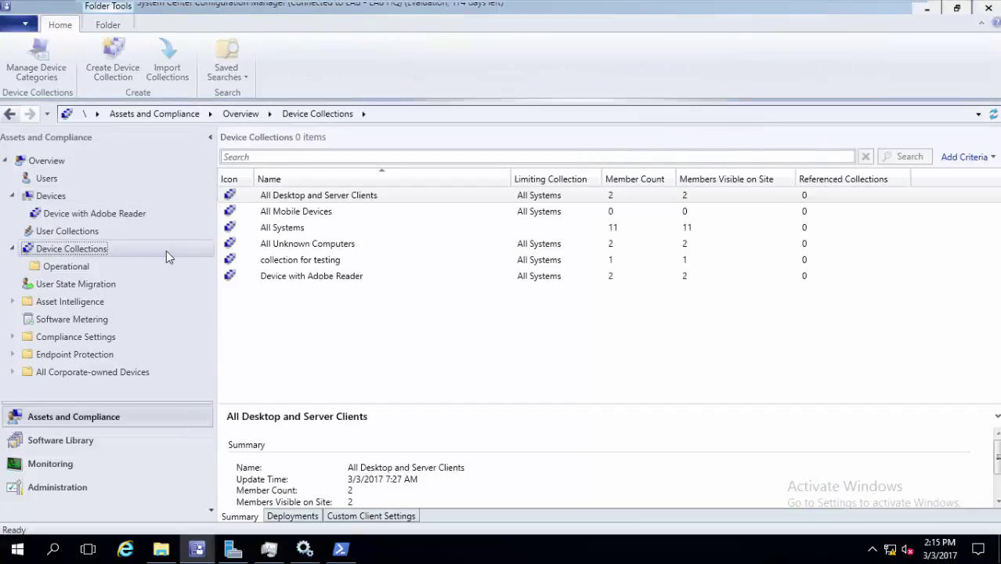
Create device collection 'PCs with Memory less than 3 GB' limited to All Systems, continuing to membership rules
{"action": "right_click", "coordinate": [171, 251]}
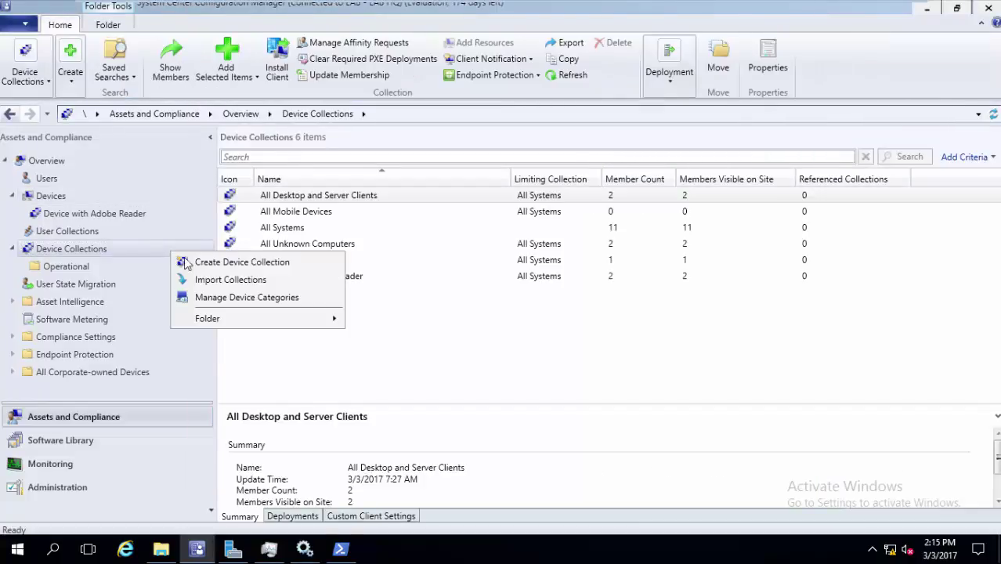
{"action": "left_click", "coordinate": [235, 262]}
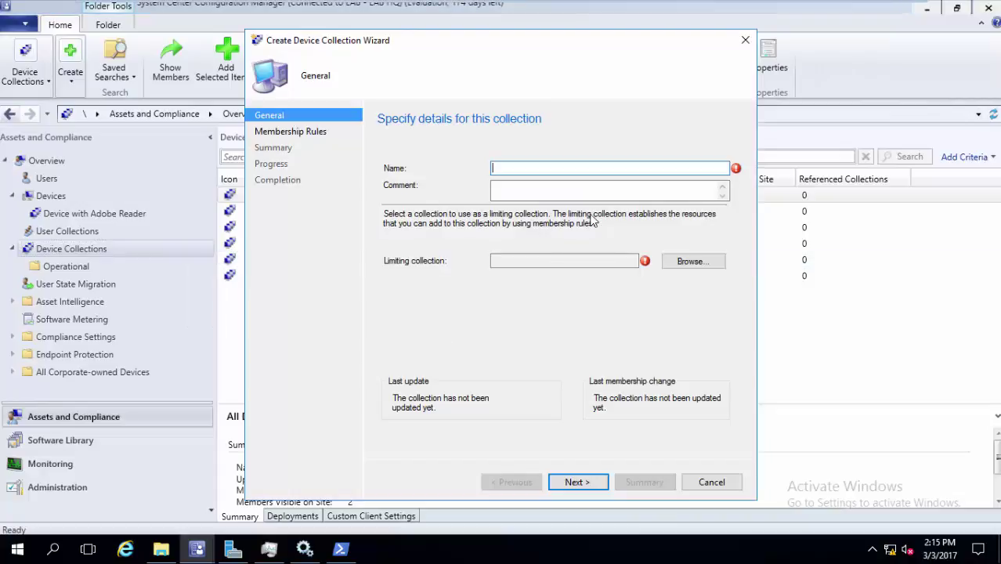
{"action": "type", "text": "PCs with Memory less t"}
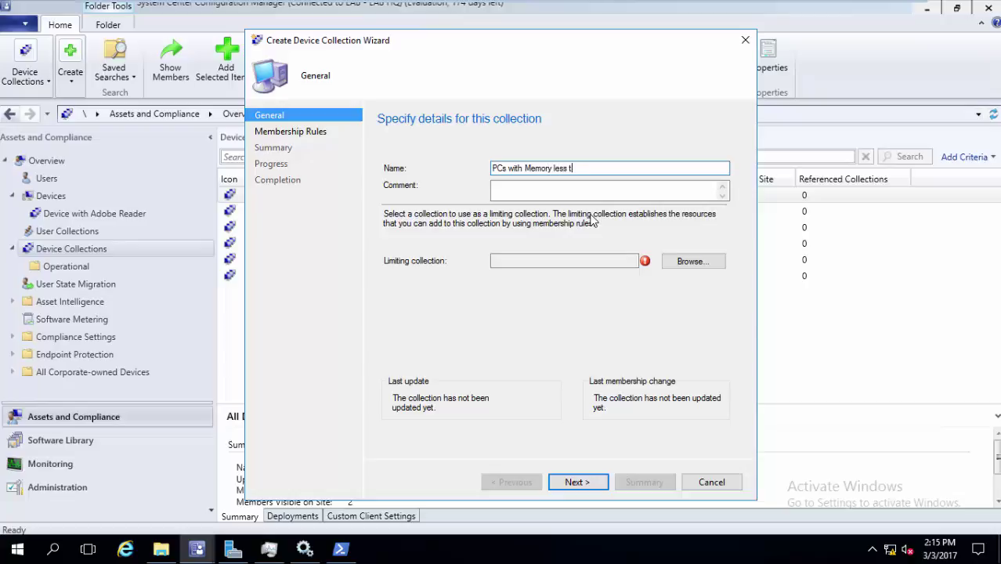
{"action": "type", "text": "GB"}
{"action": "left_click", "coordinate": [692, 265]}
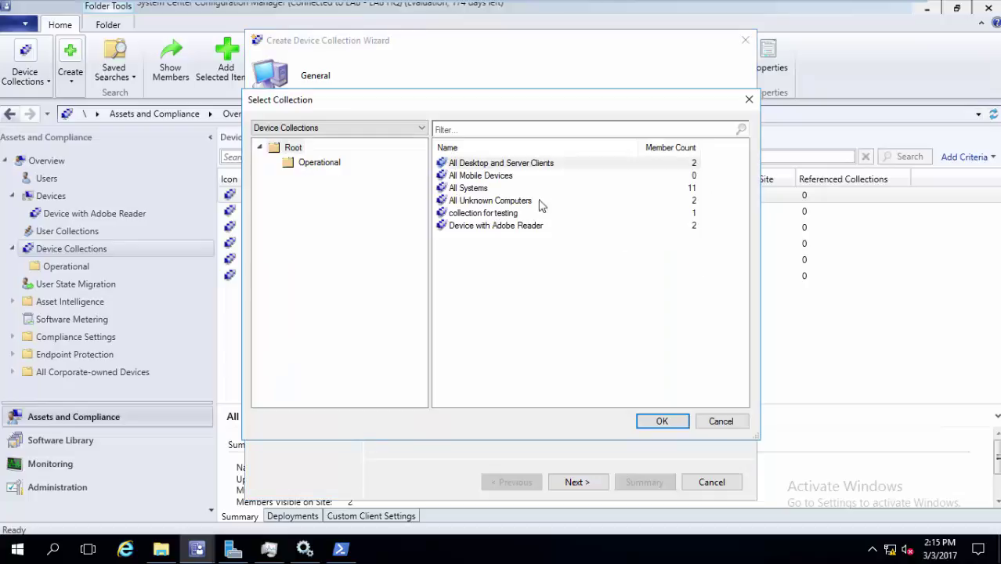
{"action": "left_click", "coordinate": [508, 189]}
{"action": "left_click", "coordinate": [659, 423]}
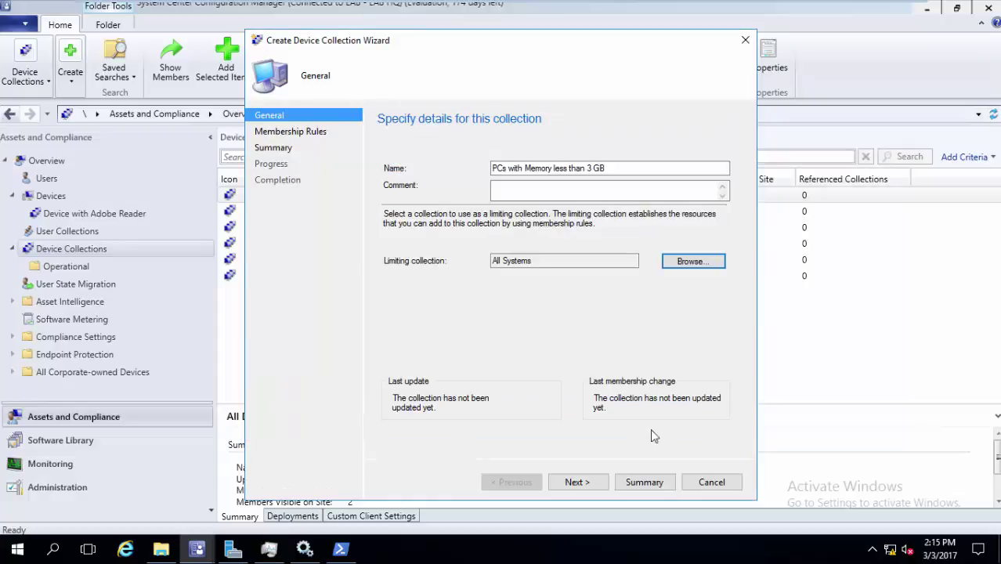
{"action": "left_click", "coordinate": [576, 482]}
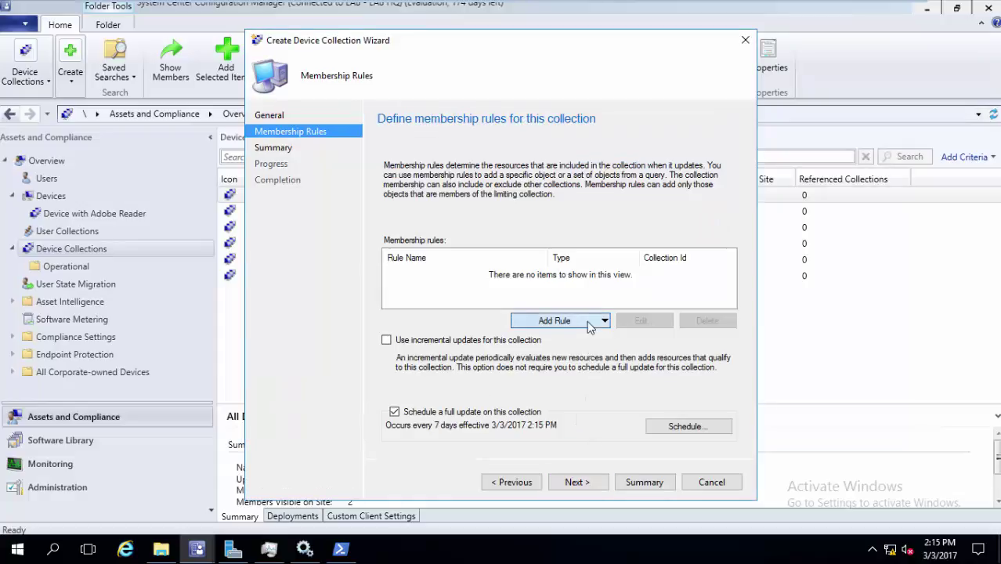
Start a new query rule and add a Simple value criterion to its query statement
{"action": "left_click", "coordinate": [560, 321]}
{"action": "left_click", "coordinate": [583, 355]}
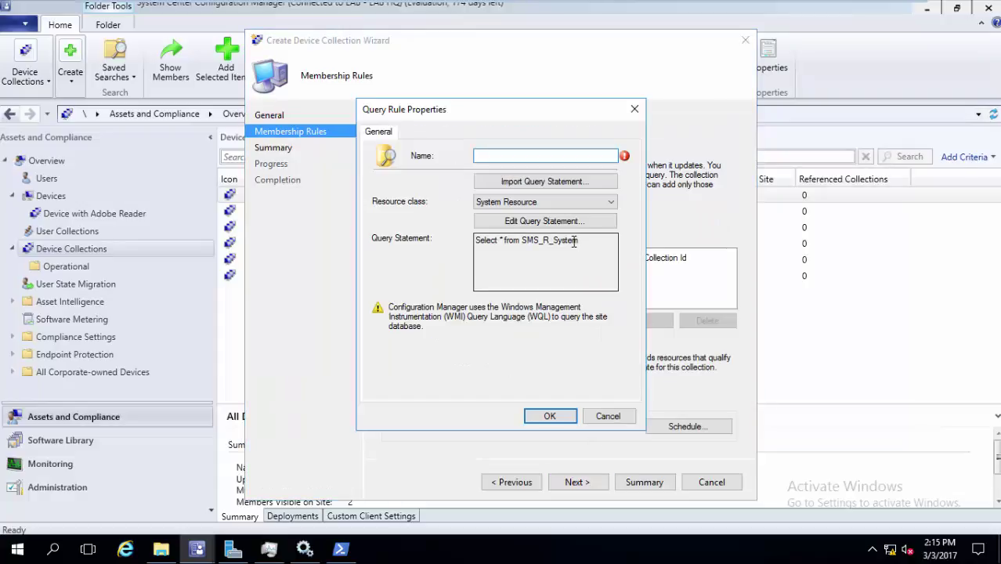
{"action": "left_click", "coordinate": [575, 225]}
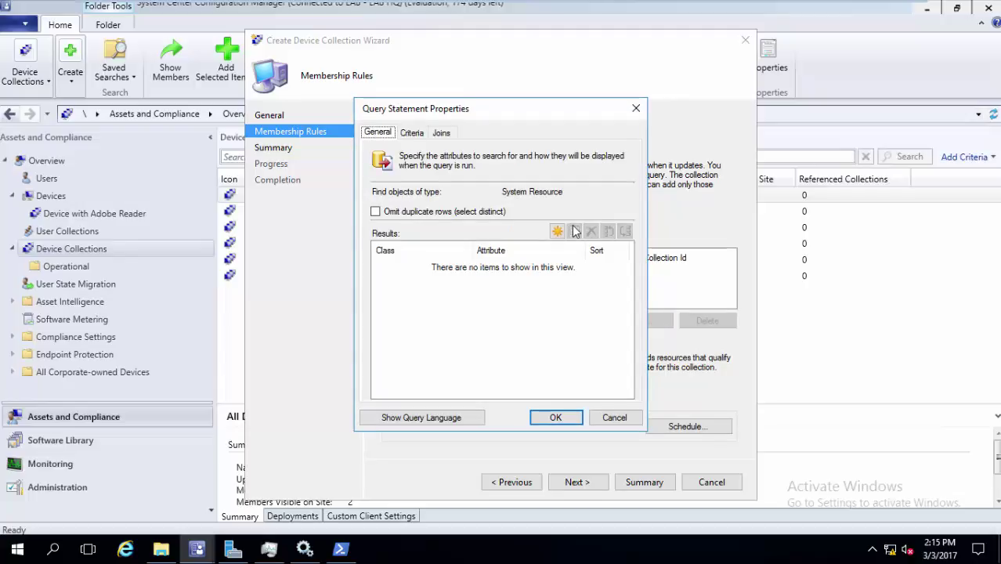
{"action": "left_click", "coordinate": [413, 133]}
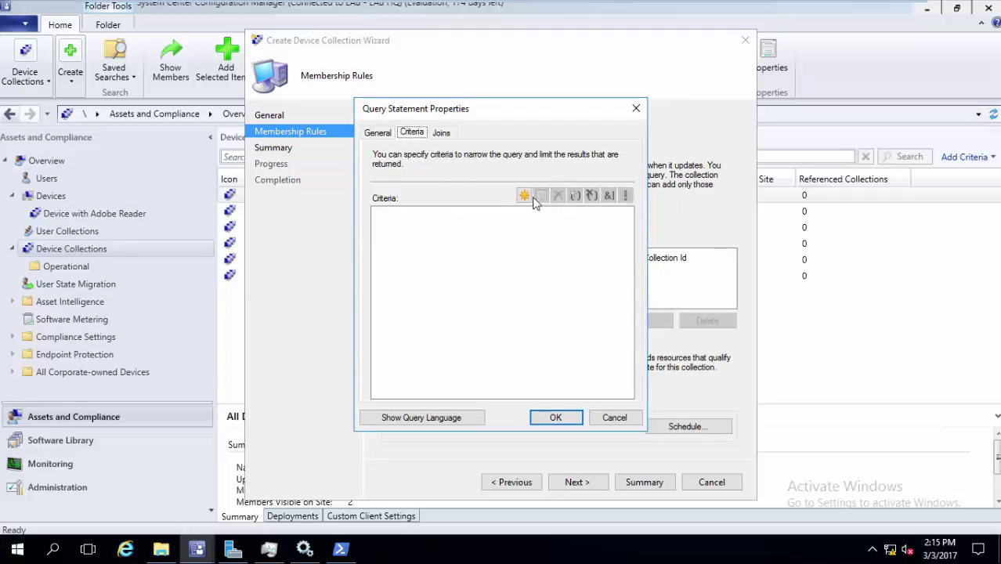
{"action": "left_click", "coordinate": [525, 195]}
{"action": "left_click", "coordinate": [529, 196]}
{"action": "left_click", "coordinate": [541, 218]}
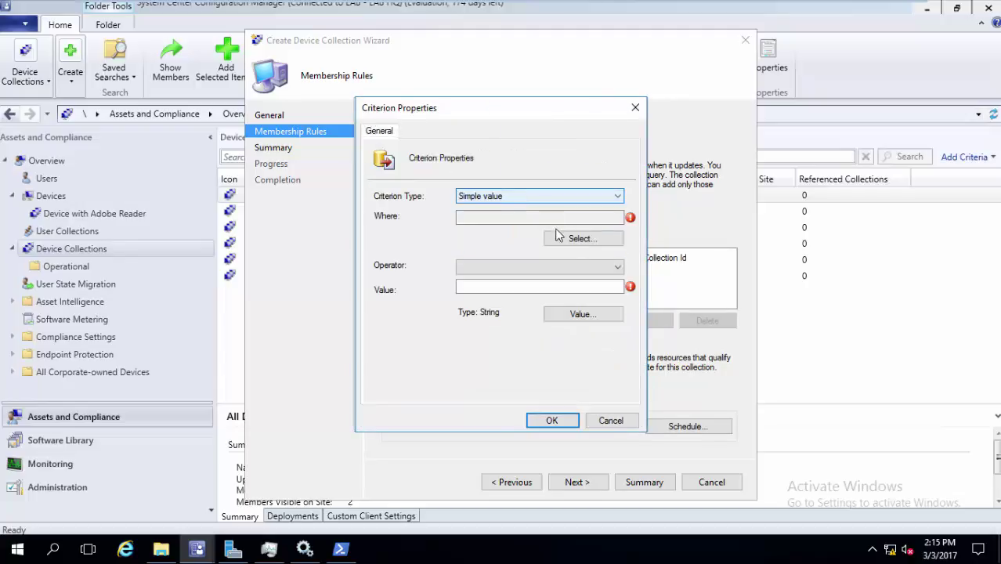
Set the criterion attribute to the Physical Memory class, Capacity(MB)
{"action": "left_click", "coordinate": [575, 235]}
{"action": "left_click", "coordinate": [585, 232]}
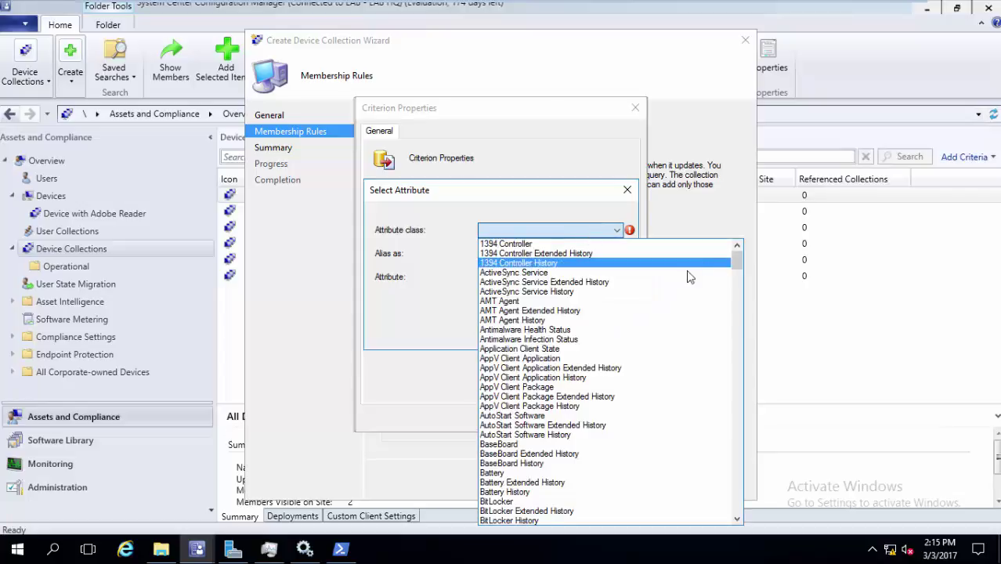
{"action": "key", "text": "p"}
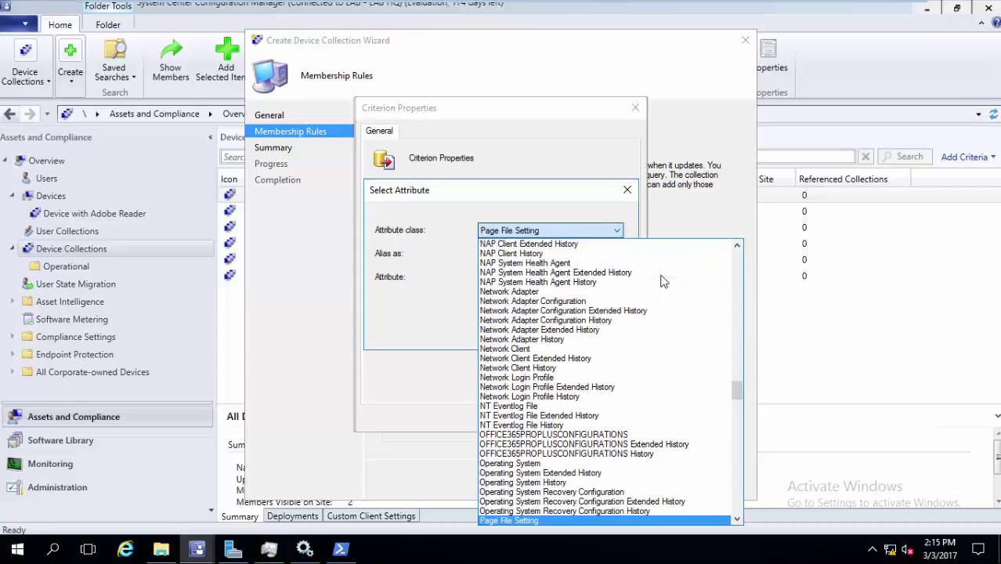
{"action": "key", "text": "Down"}
{"action": "key", "text": "Down"}
{"action": "key", "text": "Down"}
{"action": "key", "text": "Down"}
{"action": "key", "text": "Down"}
{"action": "key", "text": "Down"}
{"action": "key", "text": "Down"}
{"action": "key", "text": "Down"}
{"action": "key", "text": "Down"}
{"action": "key", "text": "Down"}
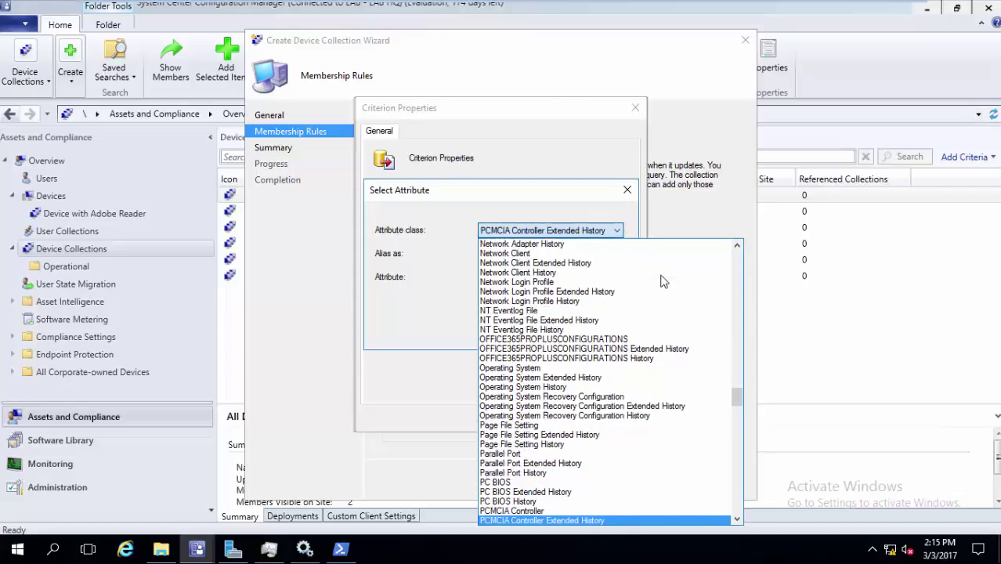
{"action": "key", "text": "Down"}
{"action": "key", "text": "Down"}
{"action": "key", "text": "Down"}
{"action": "key", "text": "Down"}
{"action": "key", "text": "Down"}
{"action": "key", "text": "Up"}
{"action": "key", "text": "Up"}
{"action": "key", "text": "Up"}
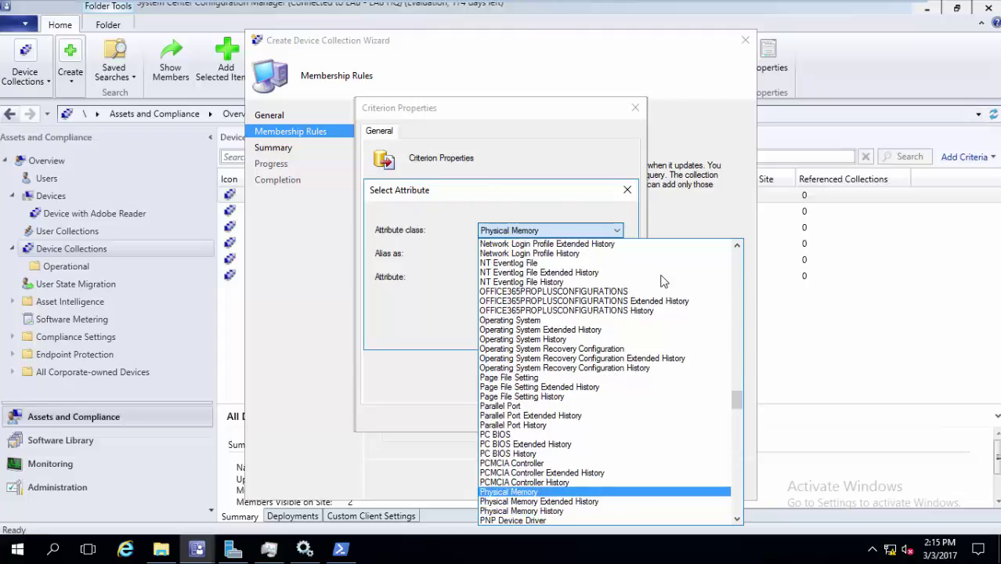
{"action": "left_click", "coordinate": [619, 216]}
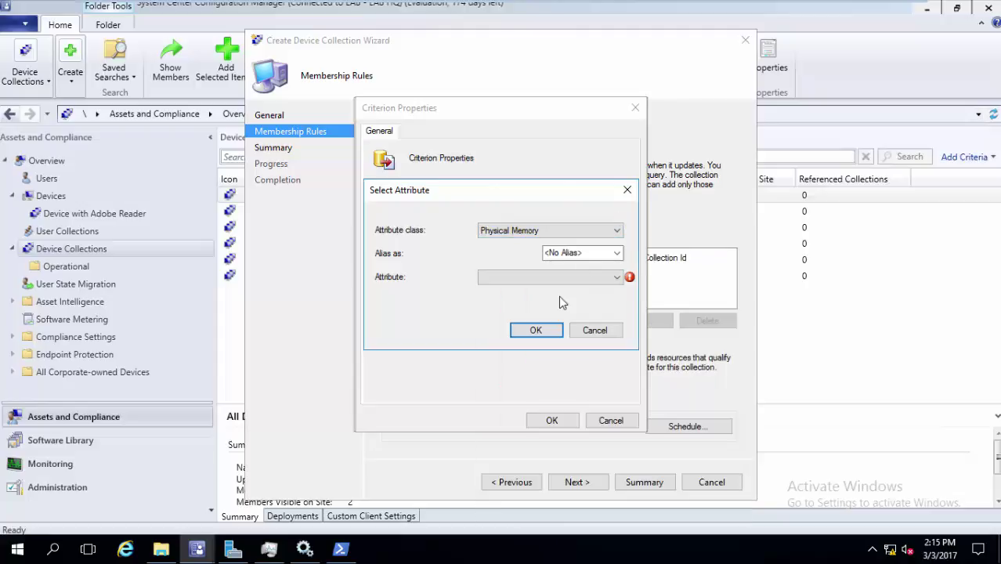
{"action": "left_click", "coordinate": [584, 281]}
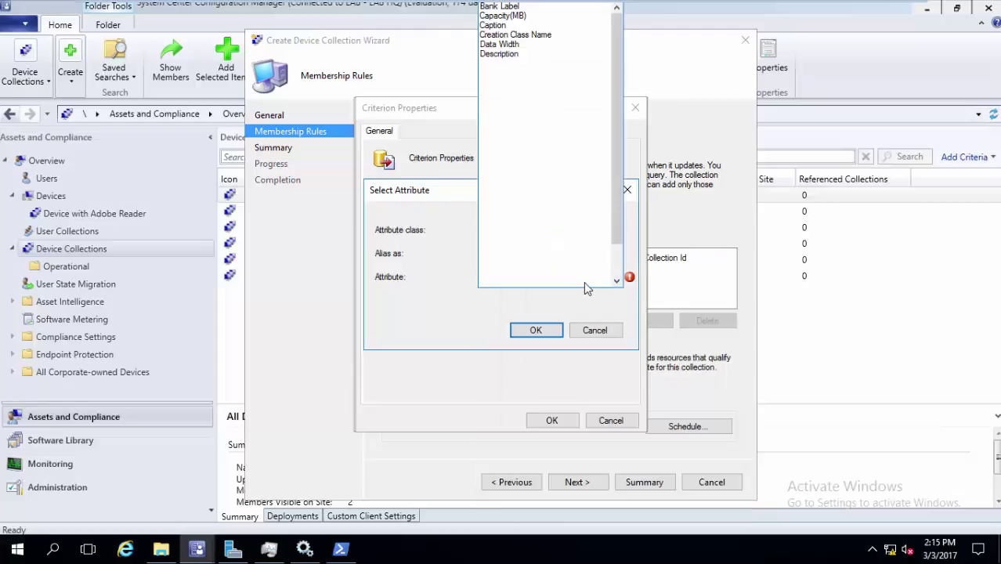
{"action": "left_click", "coordinate": [512, 16]}
{"action": "left_click", "coordinate": [547, 331]}
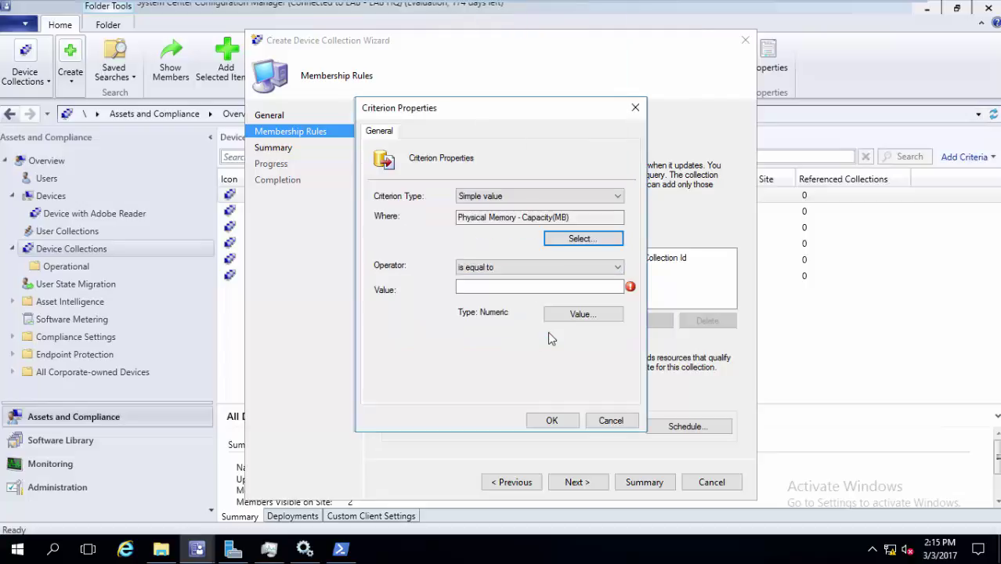
Make the criterion Capacity(MB) is less than 3000 and confirm it
{"action": "left_click", "coordinate": [549, 288]}
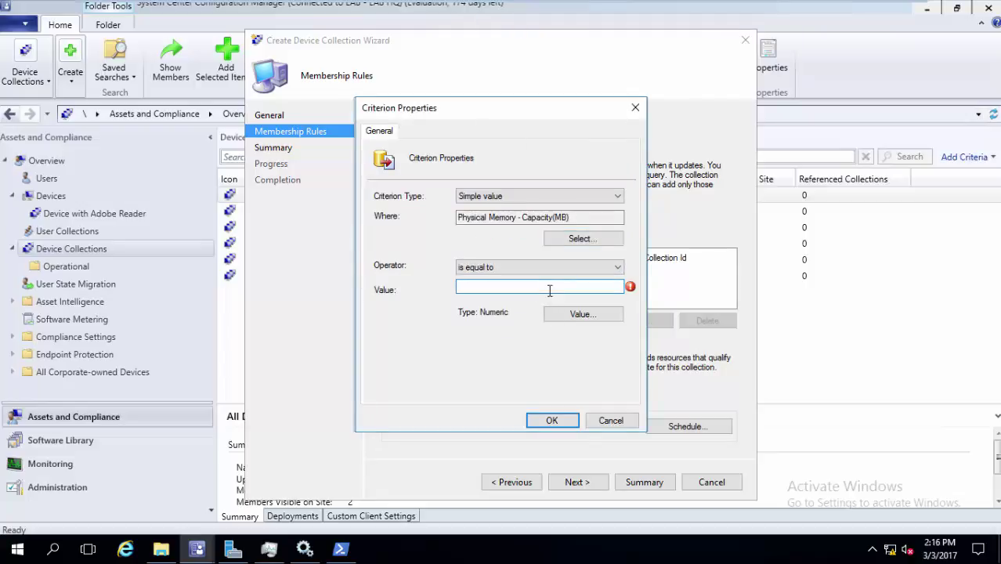
{"action": "type", "text": "3000"}
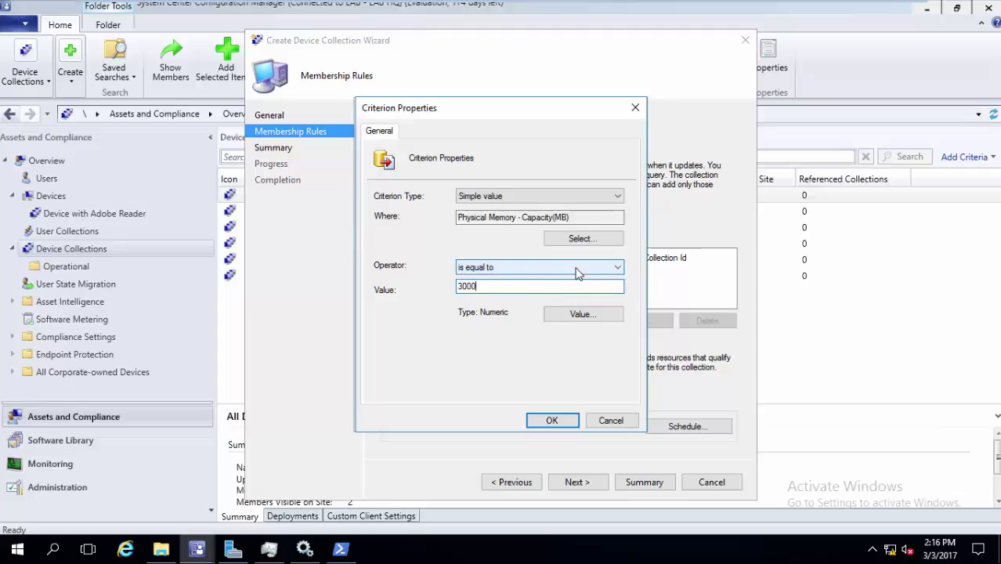
{"action": "left_click", "coordinate": [575, 267]}
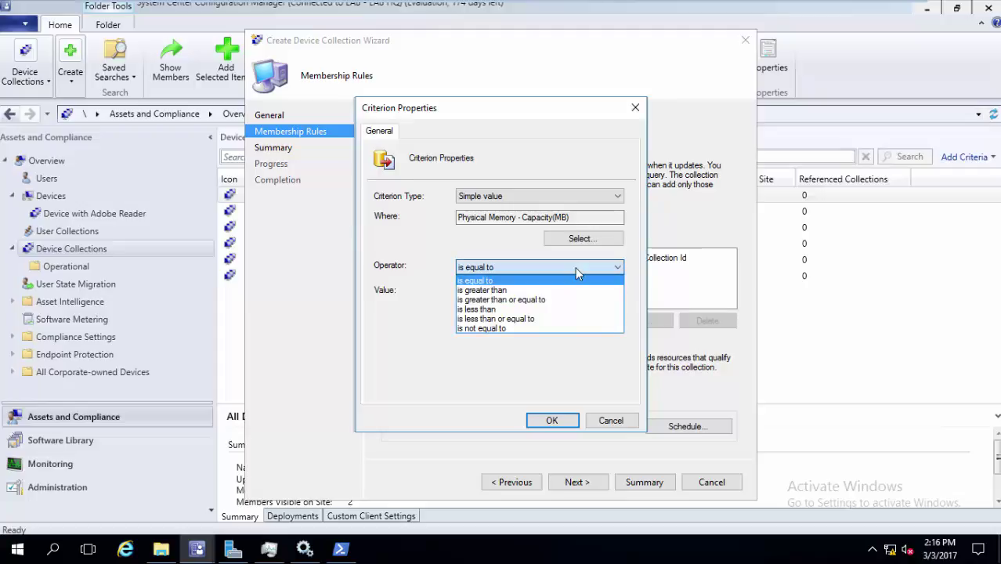
{"action": "left_click", "coordinate": [550, 311]}
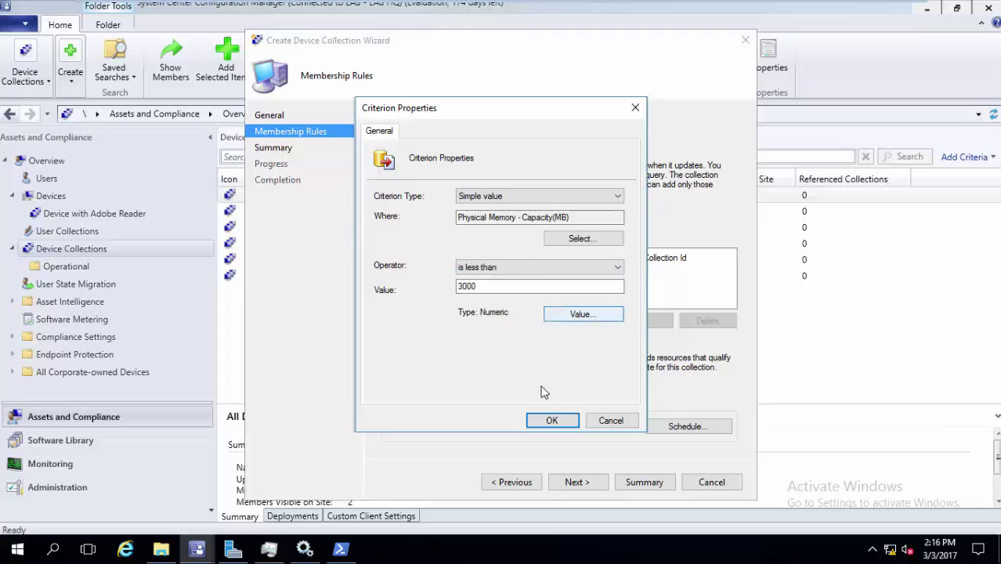
{"action": "left_click_drag", "start_coordinate": [527, 119], "coordinate": [358, 82]}
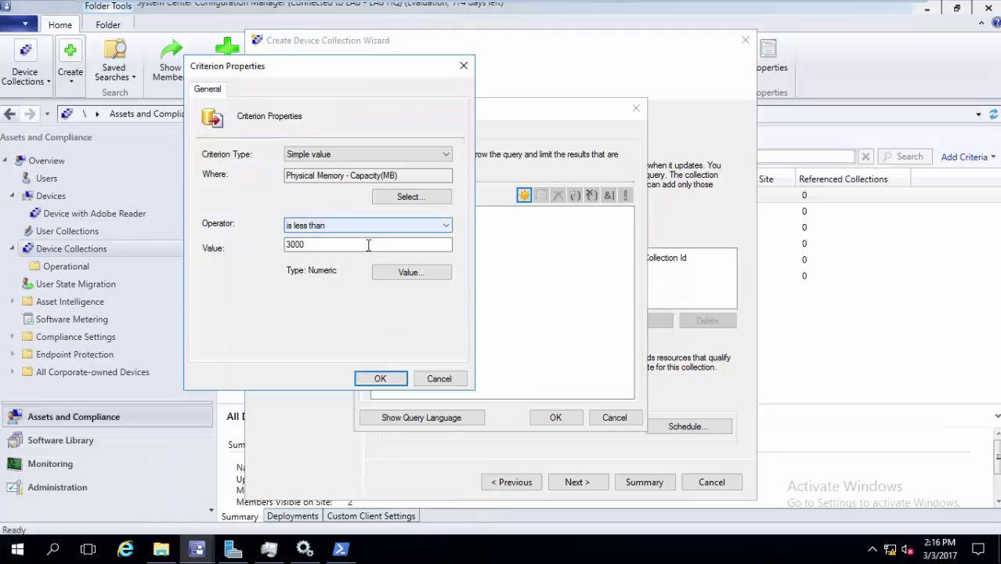
{"action": "left_click", "coordinate": [379, 378]}
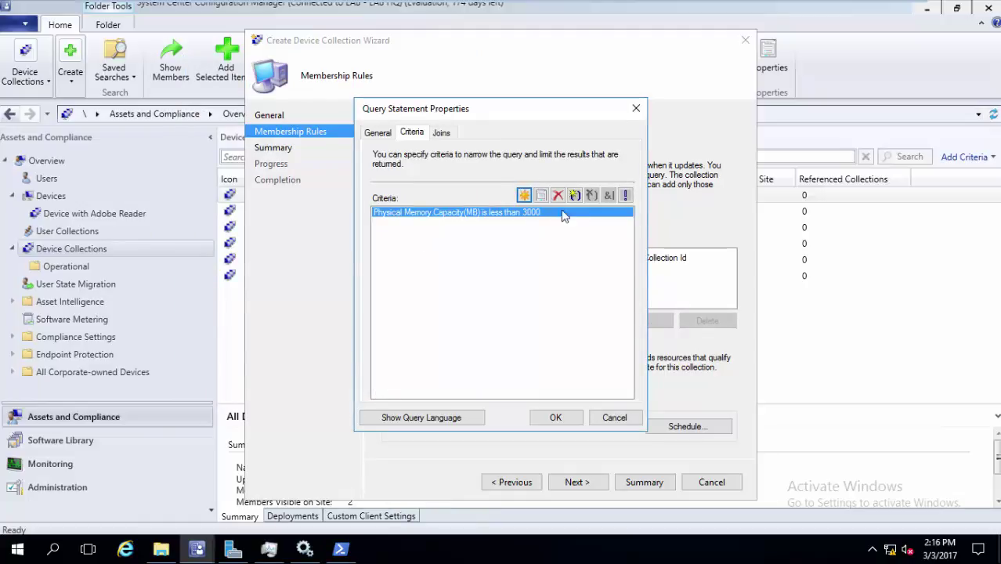
Name the rule 'query for Memory less than 3 GB', save it, and advance to the summary
{"action": "left_click", "coordinate": [555, 417]}
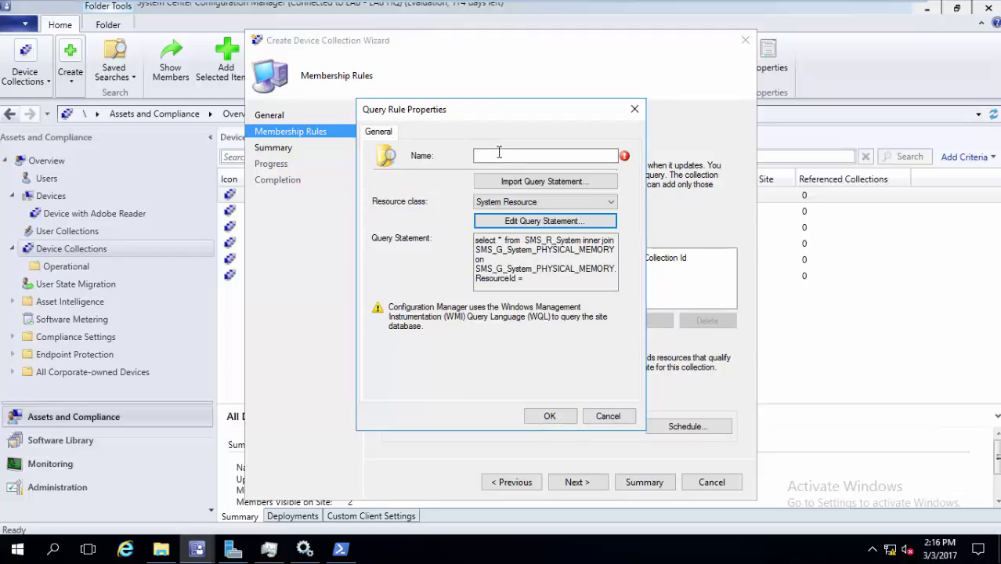
{"action": "type", "text": "query"}
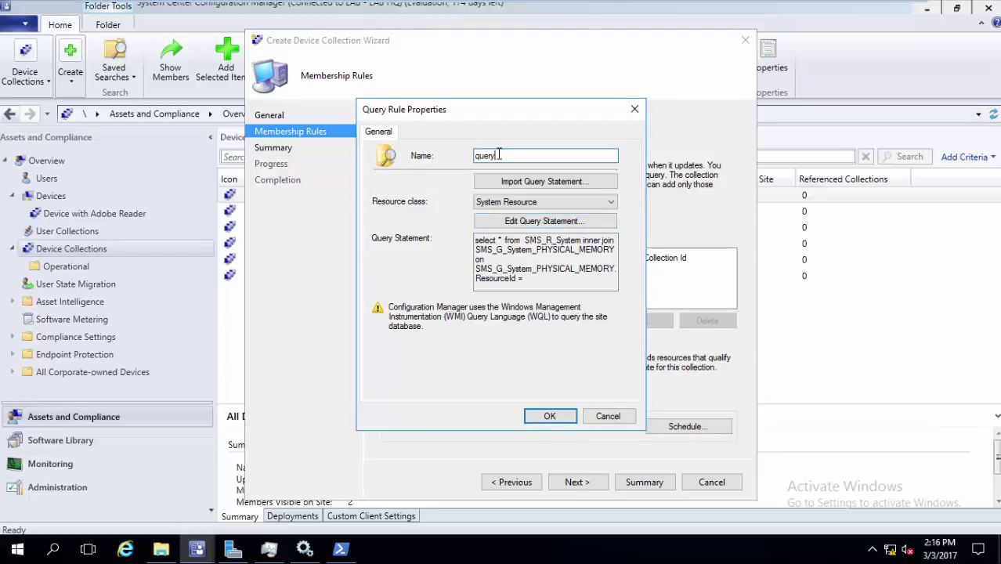
{"action": "type", "text": " tor Memory less than 3 GB"}
{"action": "left_click", "coordinate": [550, 416]}
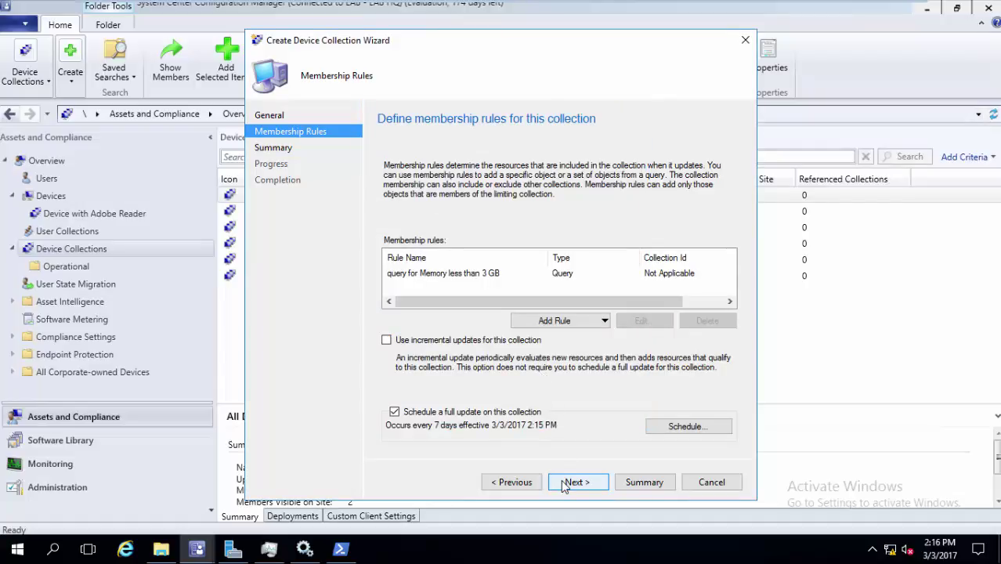
{"action": "left_click", "coordinate": [565, 482]}
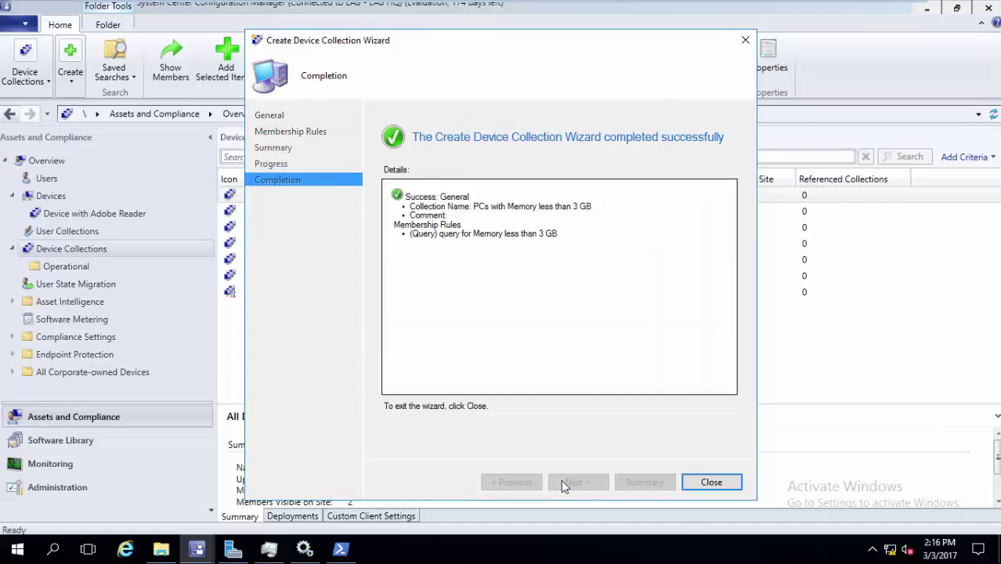
Finish the wizard and check the new collection's 2 members, DC01 and LAB-PC, against Device with Adobe Reader
{"action": "left_click", "coordinate": [709, 482]}
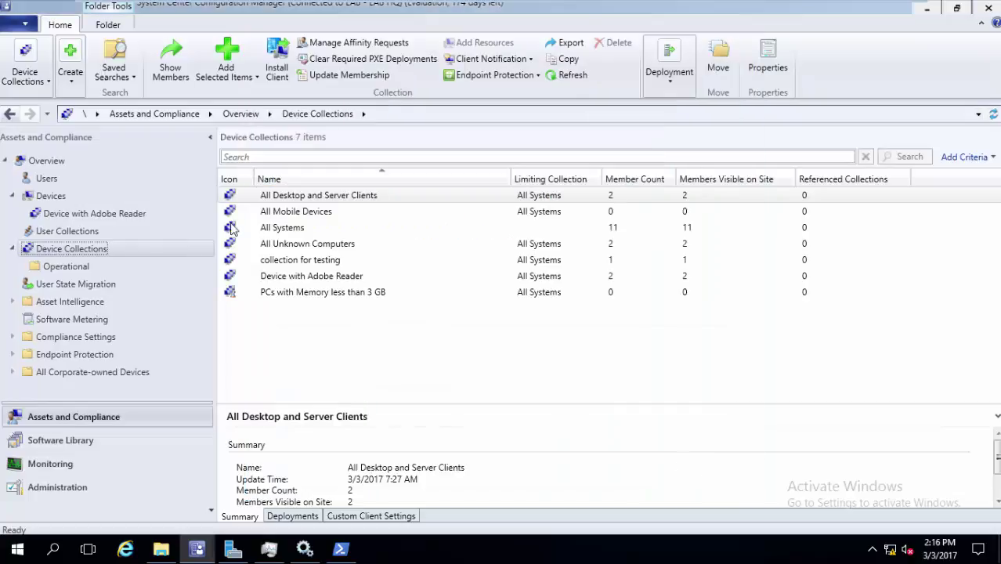
{"action": "double_click", "coordinate": [330, 293]}
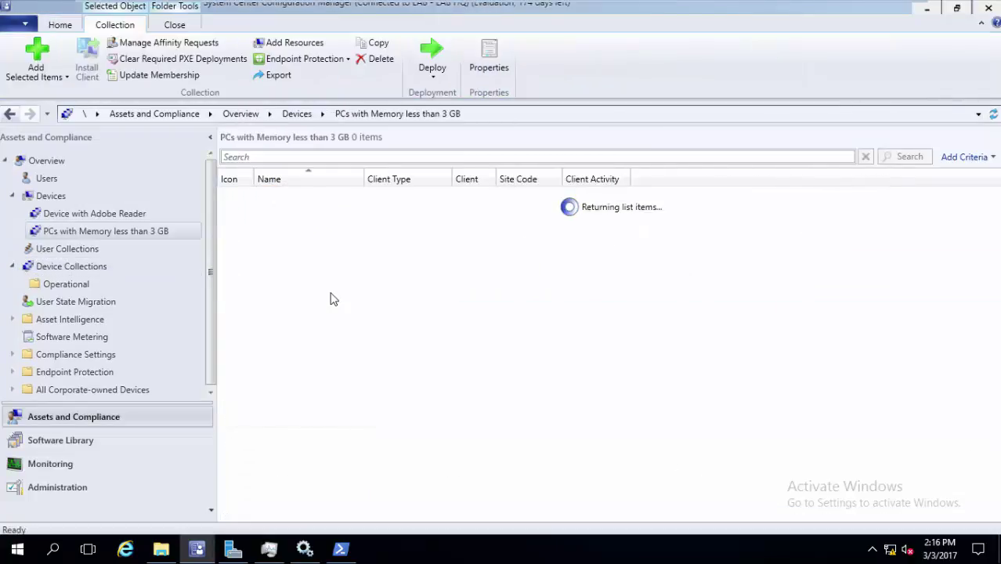
{"action": "left_click", "coordinate": [147, 217]}
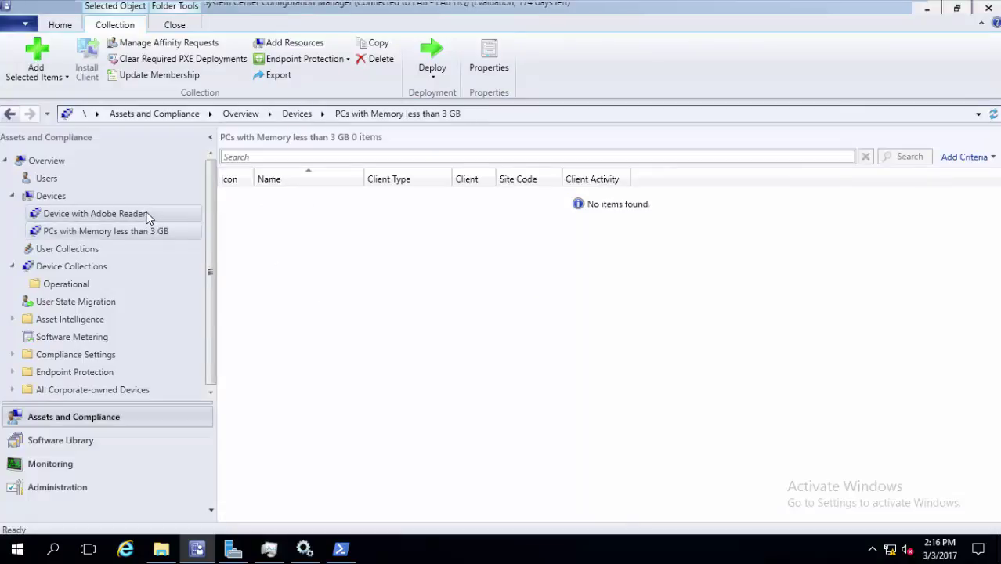
{"action": "left_click", "coordinate": [142, 232]}
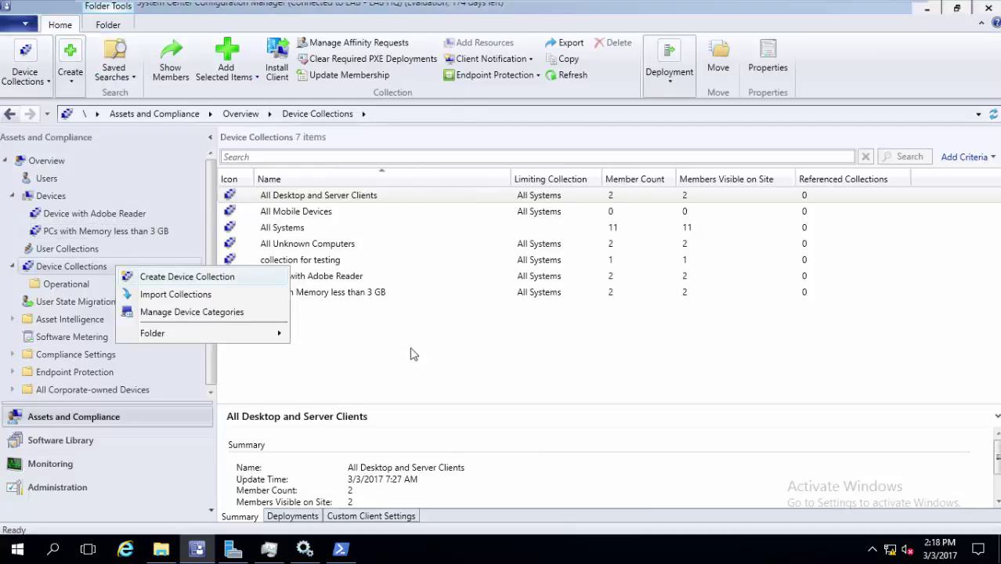
Start a new device collection with All Systems as its limiting collection
{"action": "left_click", "coordinate": [451, 368]}
{"action": "left_click", "coordinate": [452, 368]}
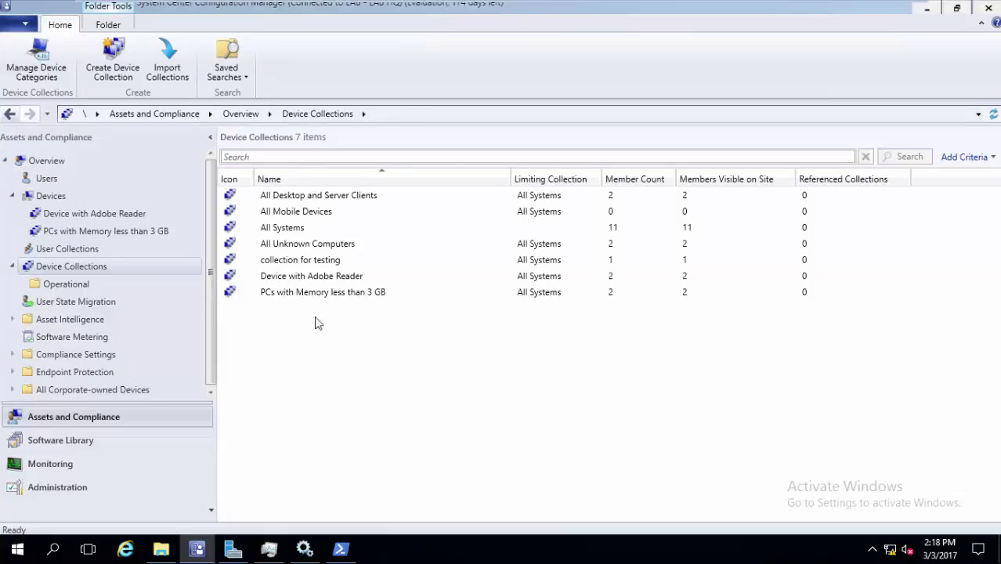
{"action": "right_click", "coordinate": [180, 272]}
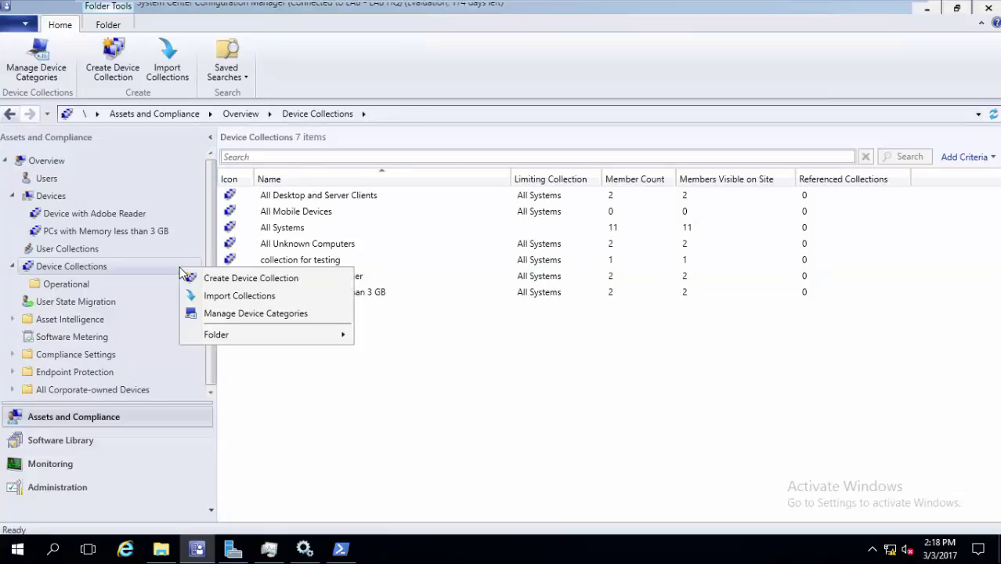
{"action": "left_click", "coordinate": [243, 279]}
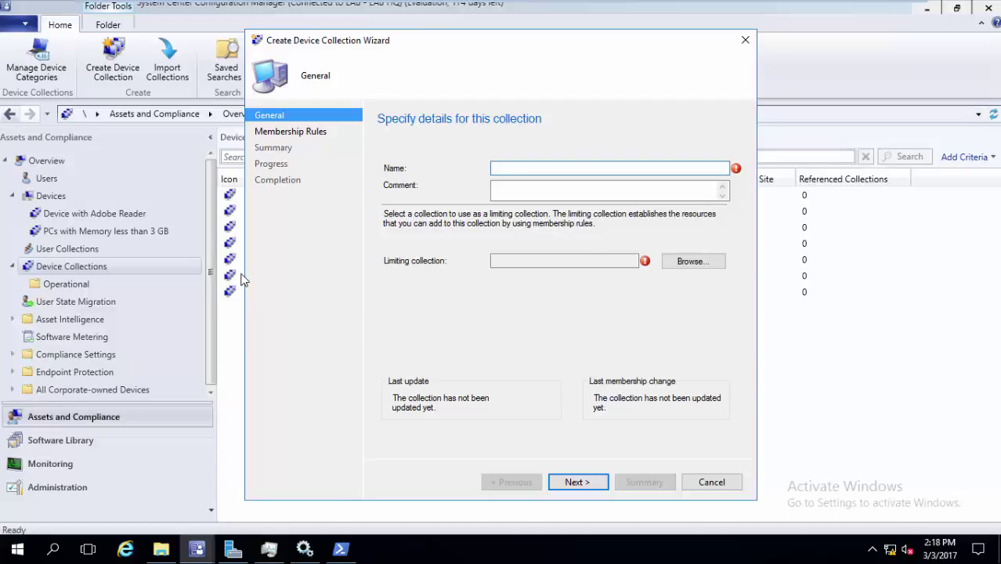
{"action": "left_click", "coordinate": [671, 261]}
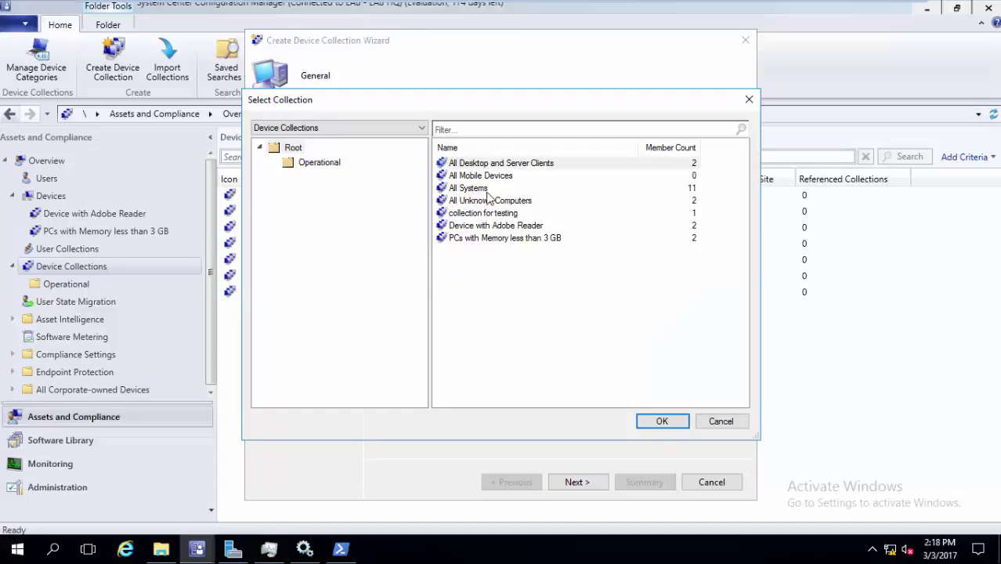
{"action": "left_click", "coordinate": [486, 193]}
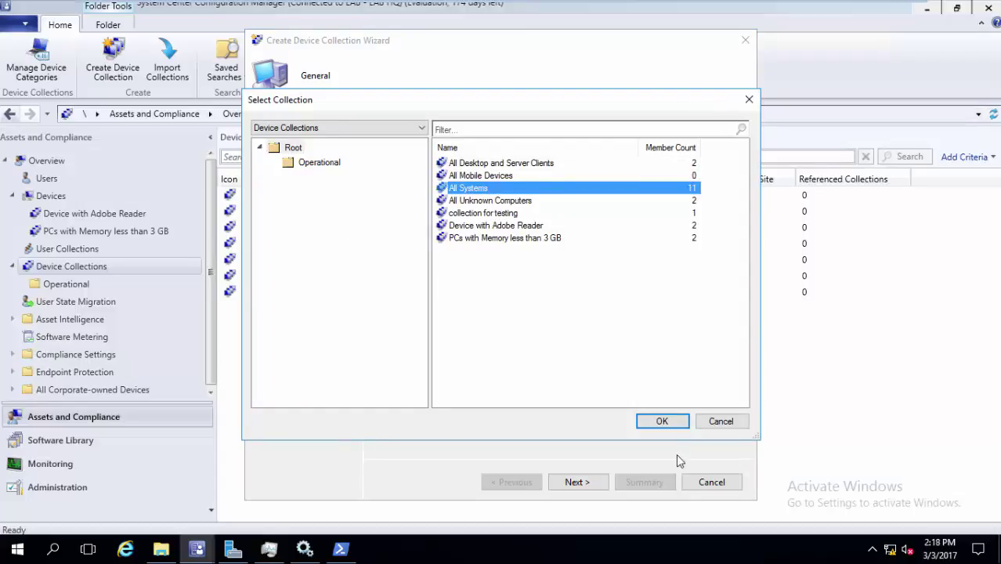
{"action": "left_click", "coordinate": [678, 426]}
{"action": "left_click", "coordinate": [574, 167]}
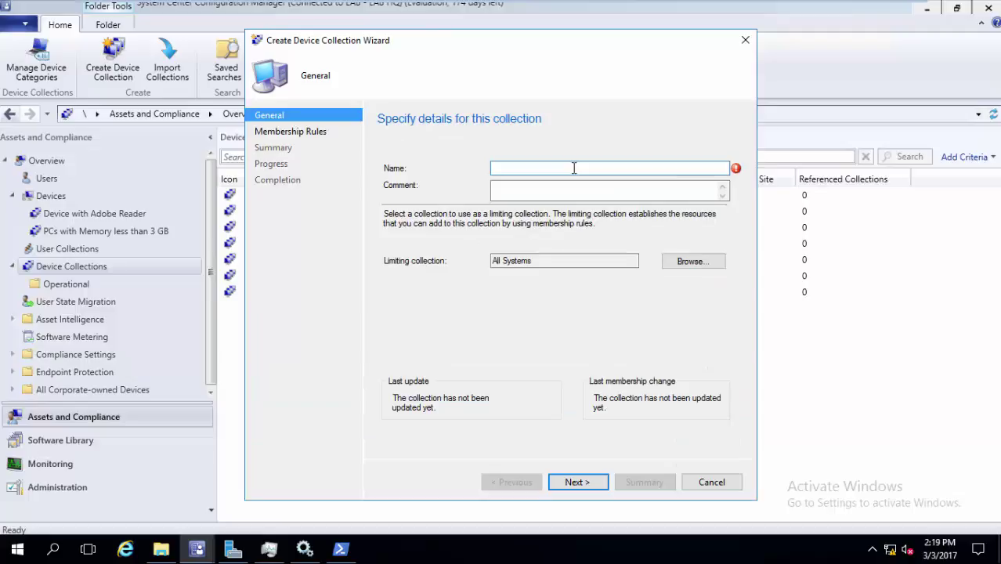
Name the collection 'test' and add an Include Collections rule from the Operational folder
{"action": "type", "text": "test"}
{"action": "left_click", "coordinate": [592, 484]}
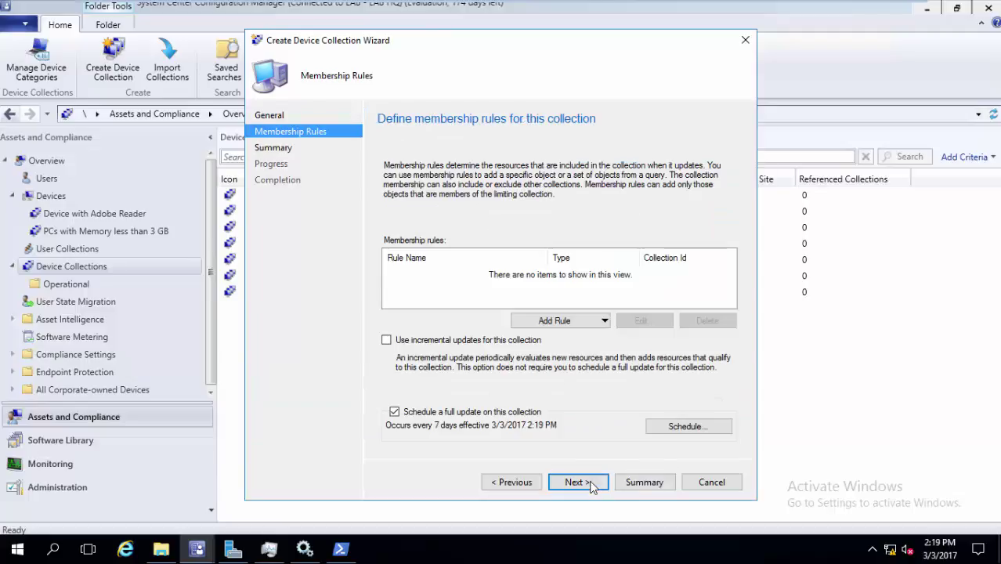
{"action": "left_click", "coordinate": [600, 322]}
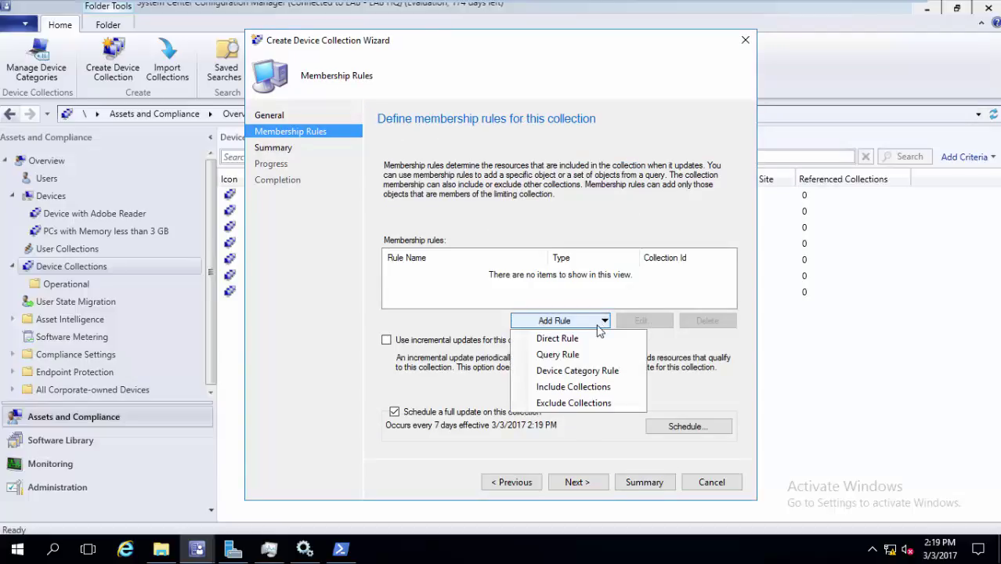
{"action": "left_click", "coordinate": [597, 387]}
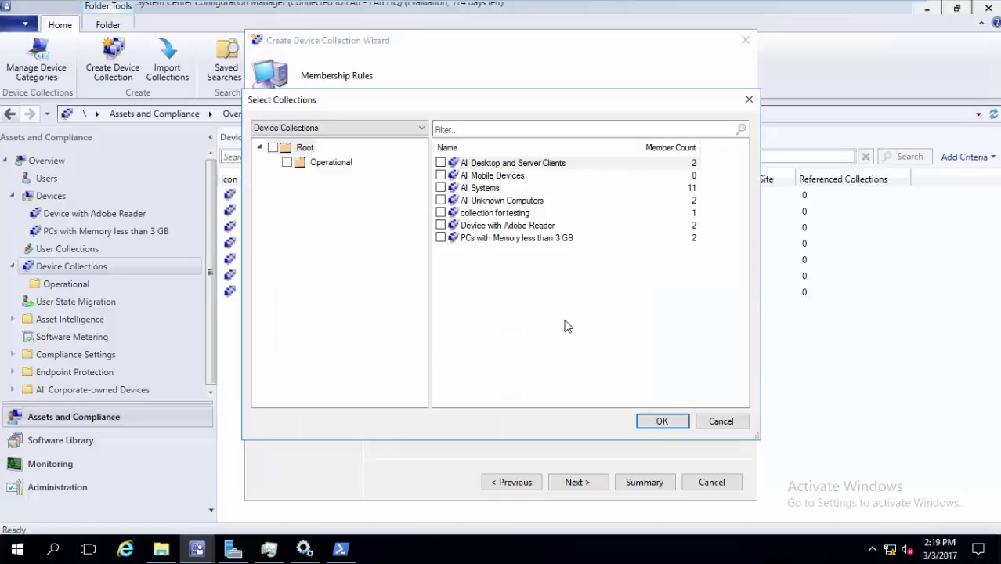
{"action": "left_click", "coordinate": [311, 162]}
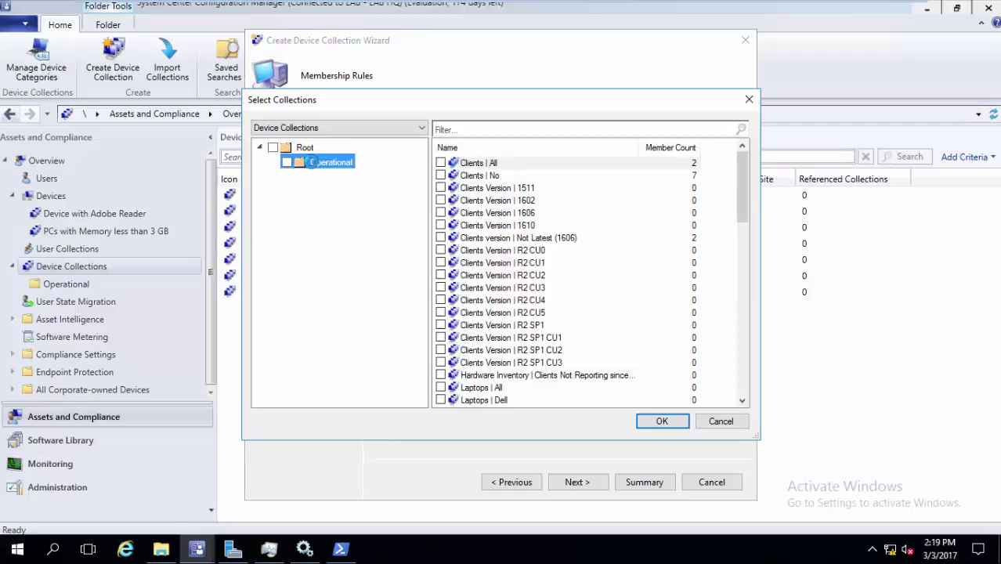
{"action": "left_click_drag", "start_coordinate": [737, 182], "coordinate": [738, 319]}
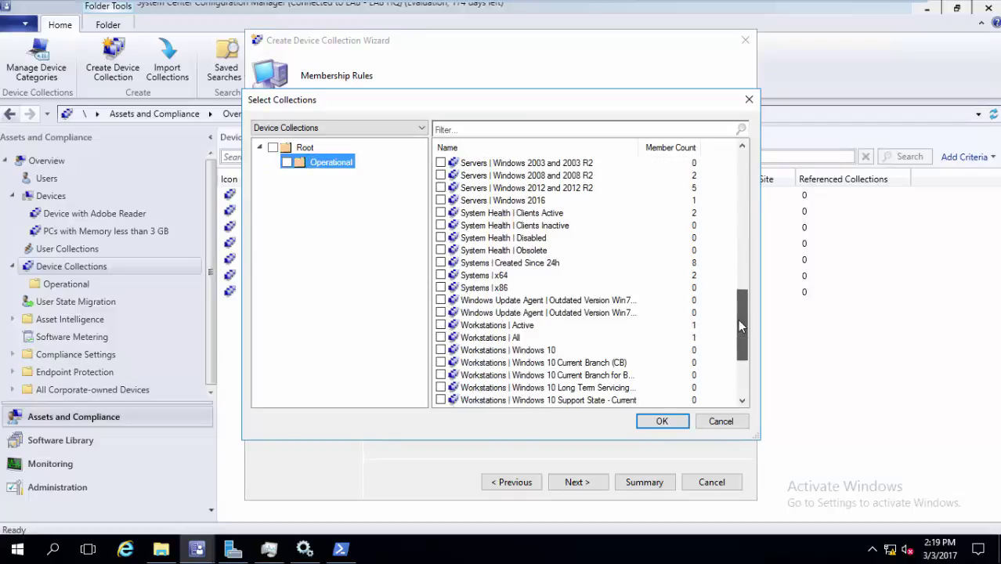
{"action": "left_click", "coordinate": [648, 276]}
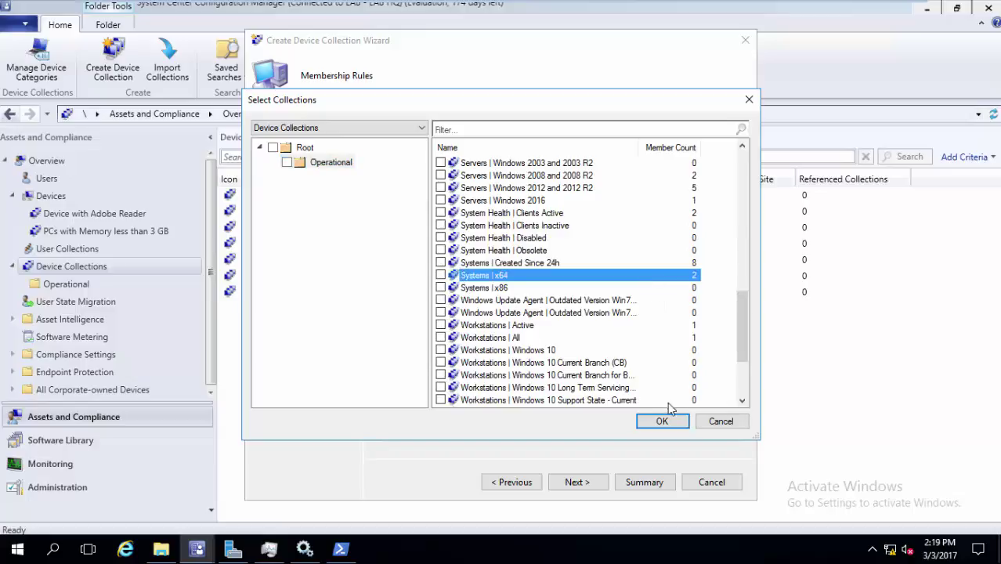
{"action": "left_click", "coordinate": [671, 421]}
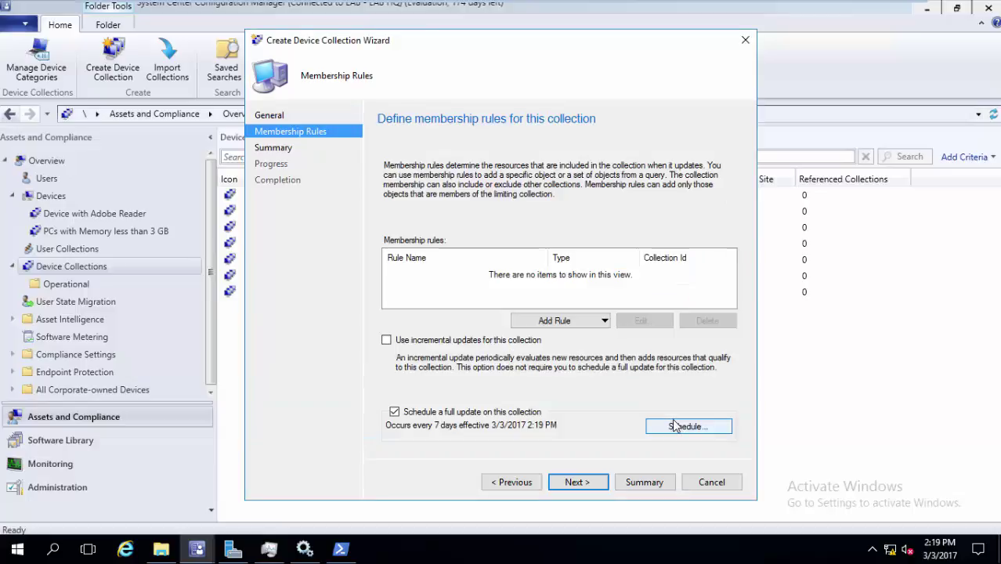
Include Systems | x64 rather than Systems | Created Since 24h in the membership rules
{"action": "left_click", "coordinate": [601, 325]}
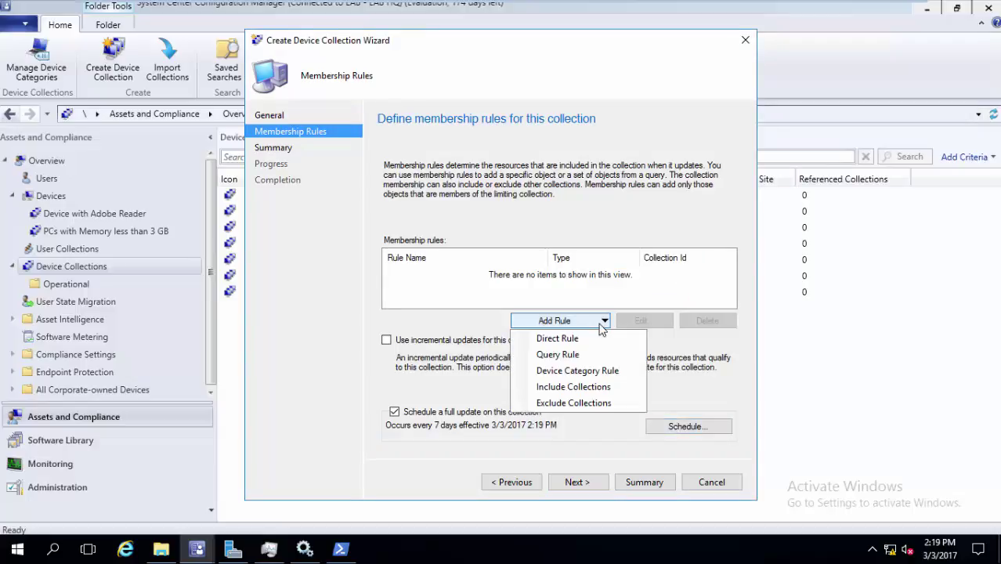
{"action": "left_click", "coordinate": [570, 389]}
{"action": "left_click", "coordinate": [332, 162]}
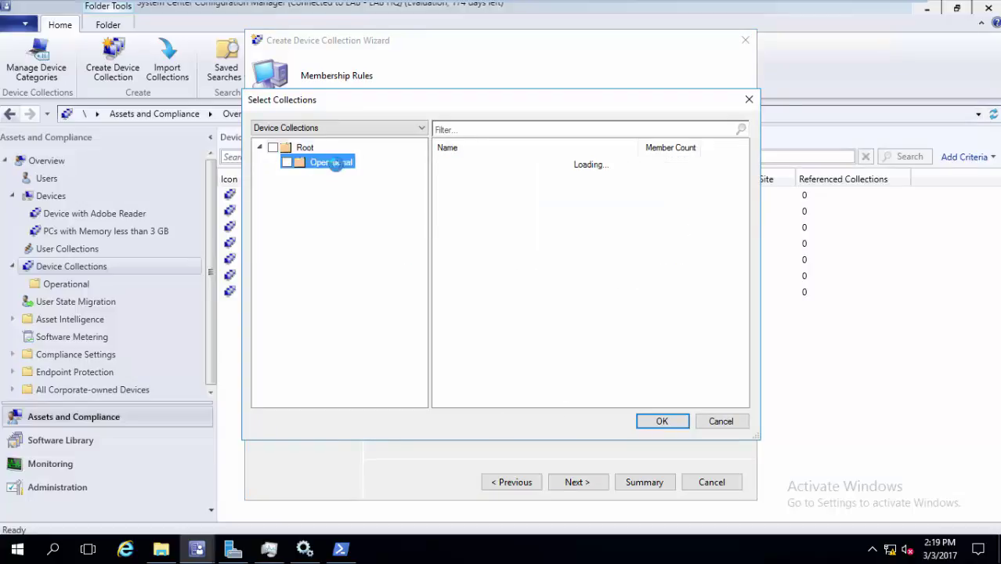
{"action": "left_click_drag", "start_coordinate": [742, 176], "coordinate": [742, 307]}
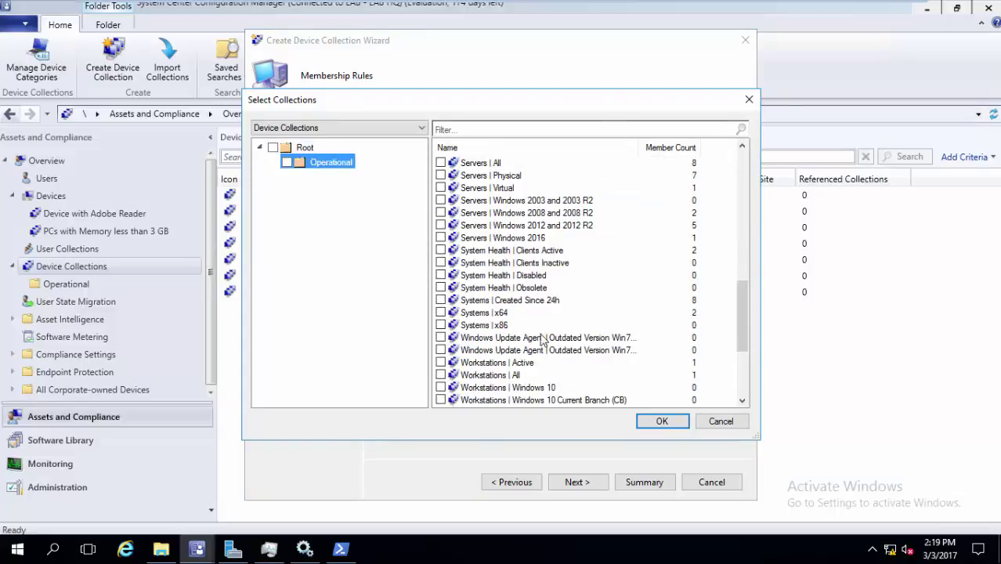
{"action": "left_click", "coordinate": [440, 300]}
{"action": "left_click", "coordinate": [440, 300]}
{"action": "left_click", "coordinate": [440, 312]}
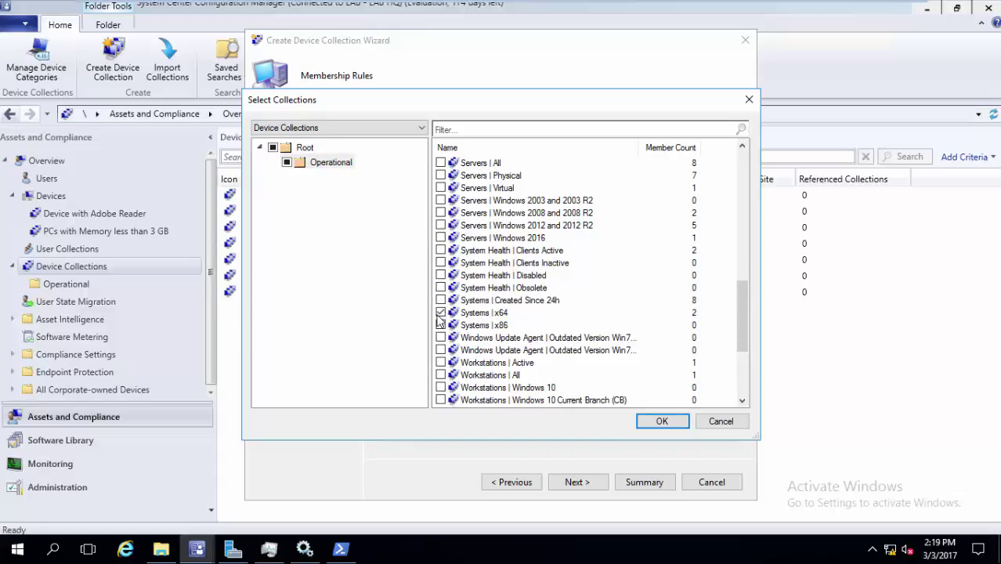
{"action": "left_click", "coordinate": [683, 421]}
{"action": "left_click", "coordinate": [594, 323]}
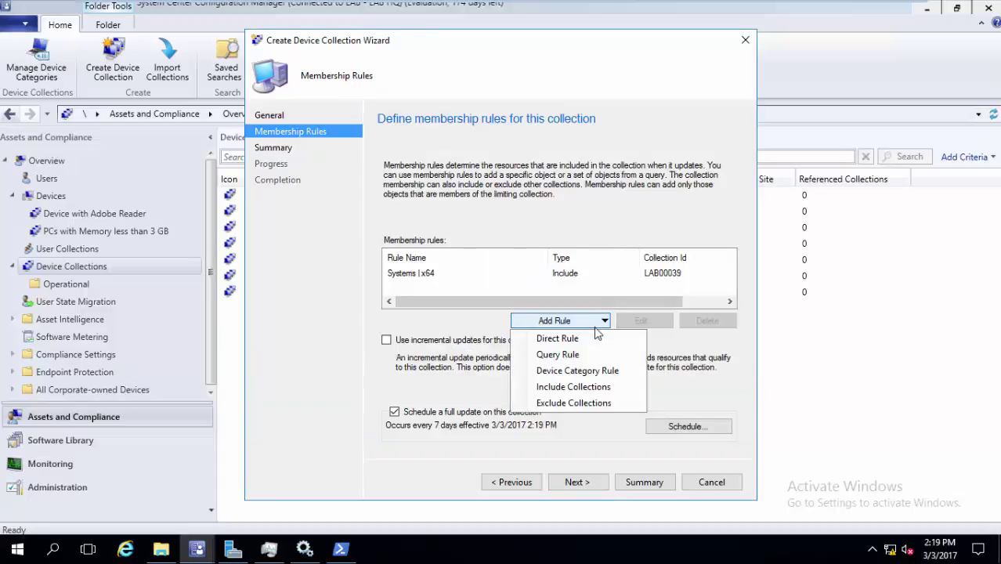
Add an Exclude Collections rule for Workstations | Windows 8.1 from the Operational folder
{"action": "left_click", "coordinate": [575, 387]}
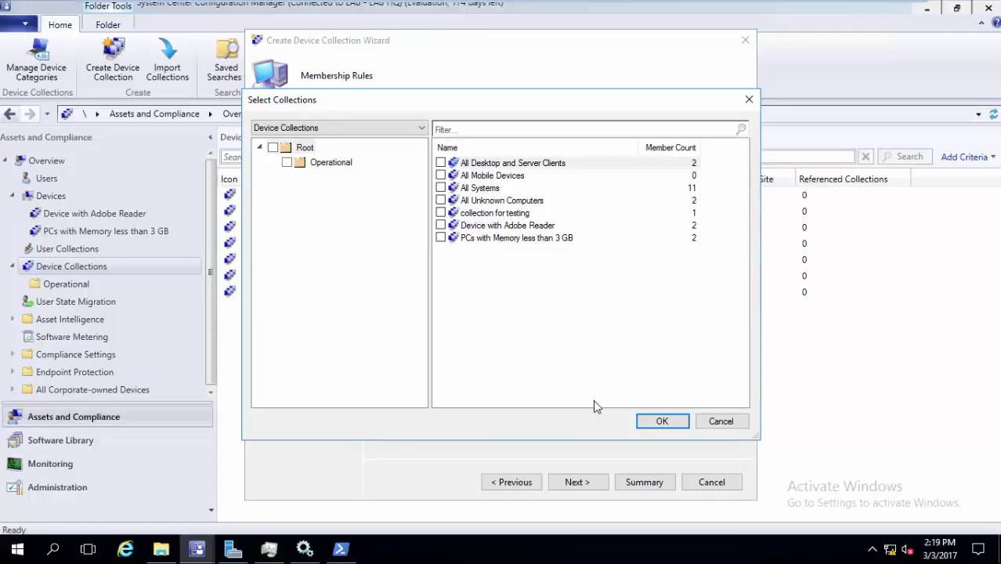
{"action": "left_click", "coordinate": [311, 165]}
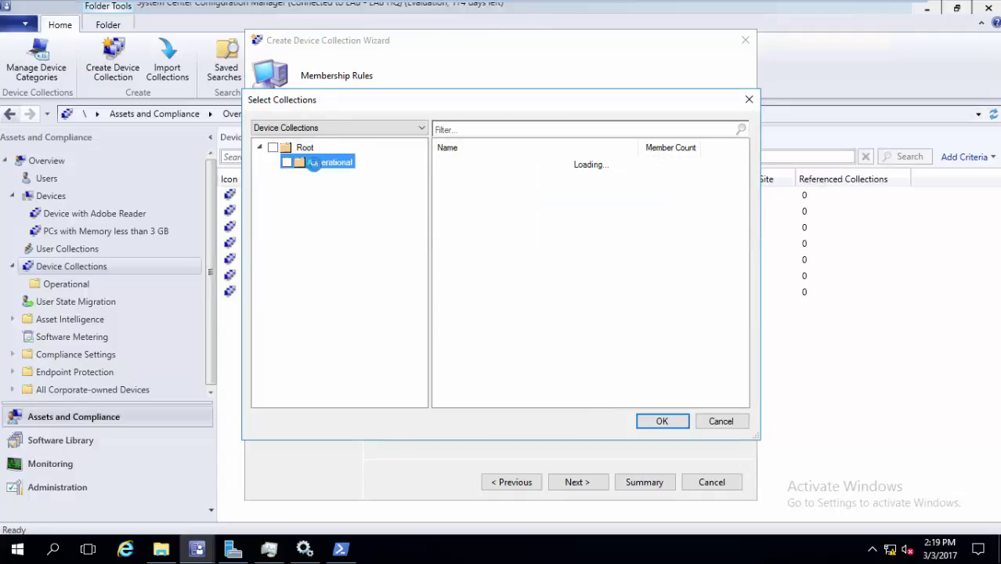
{"action": "left_click_drag", "start_coordinate": [743, 172], "coordinate": [741, 213]}
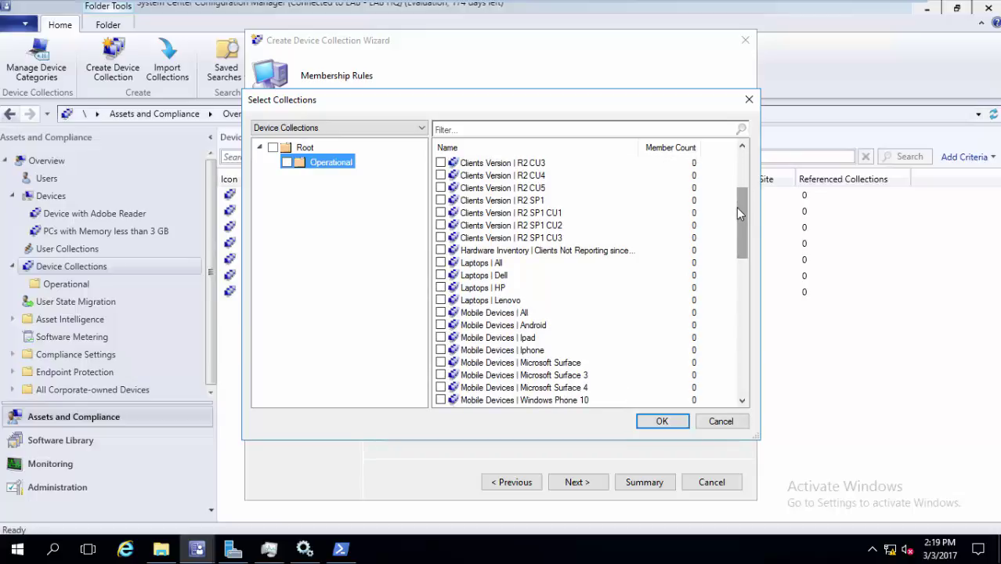
{"action": "left_click_drag", "start_coordinate": [742, 213], "coordinate": [736, 364]}
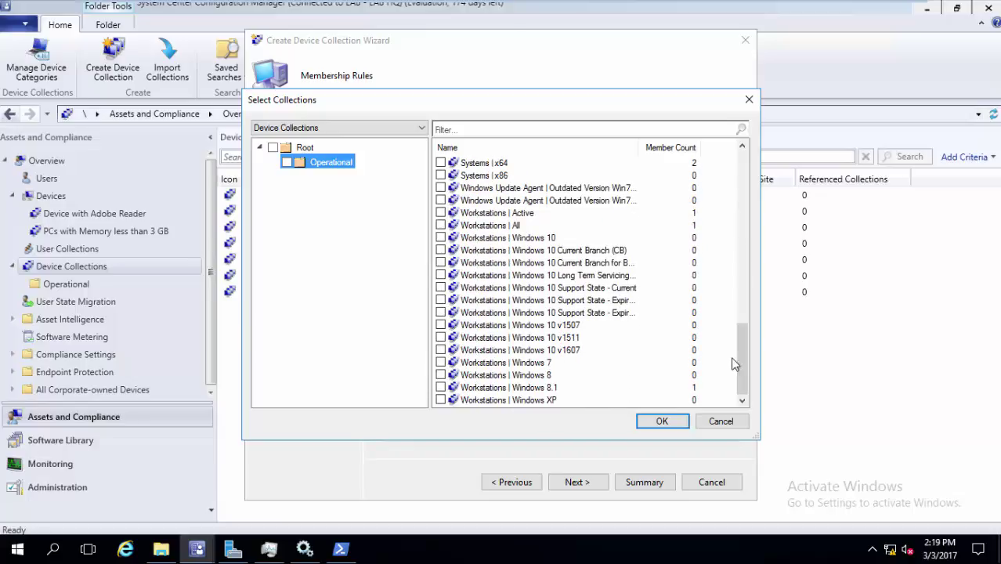
{"action": "left_click", "coordinate": [440, 386]}
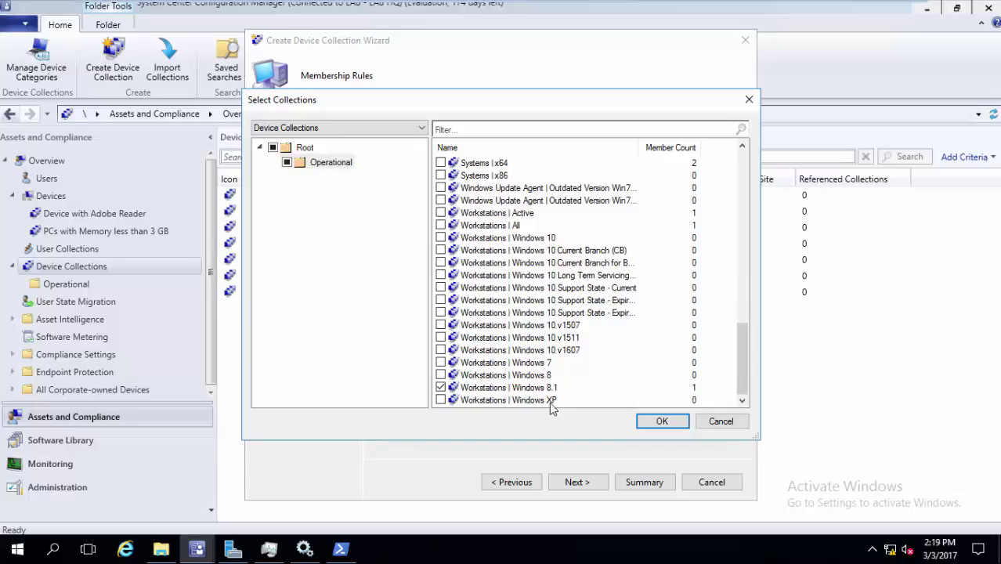
{"action": "left_click", "coordinate": [656, 421]}
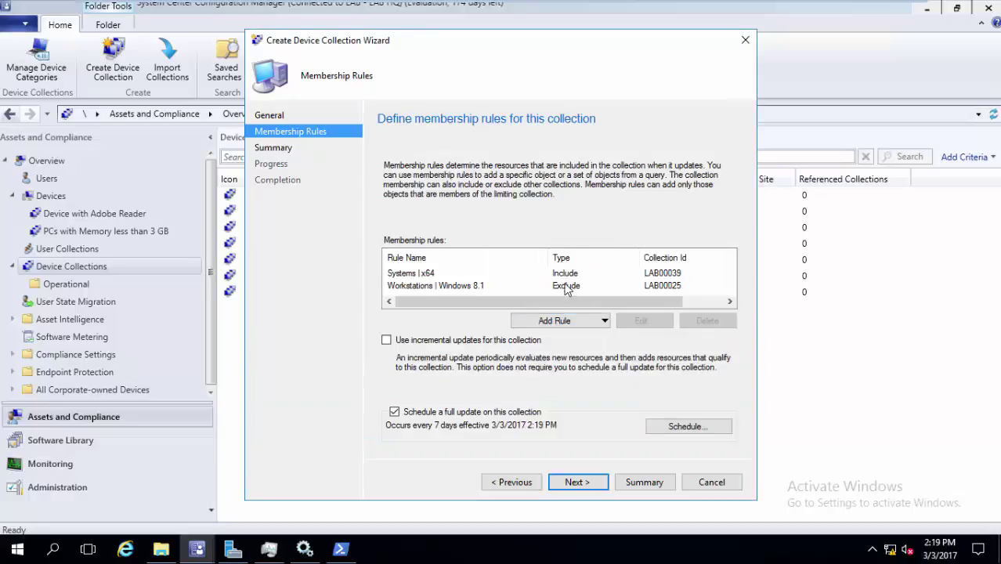
Review the include and exclude rules and finish creating the 'test' collection
{"action": "left_click", "coordinate": [469, 274]}
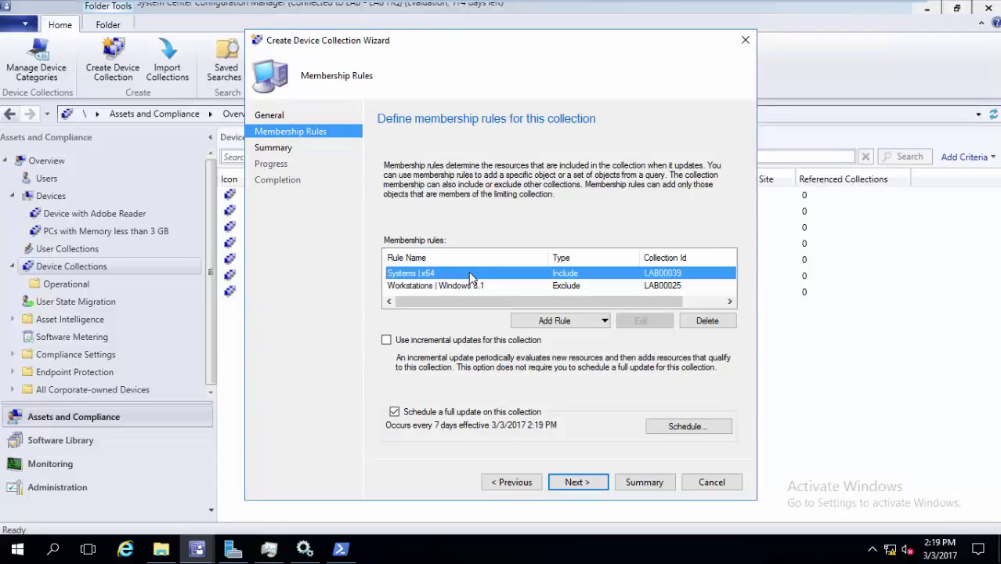
{"action": "left_click", "coordinate": [469, 285]}
{"action": "left_click", "coordinate": [583, 484]}
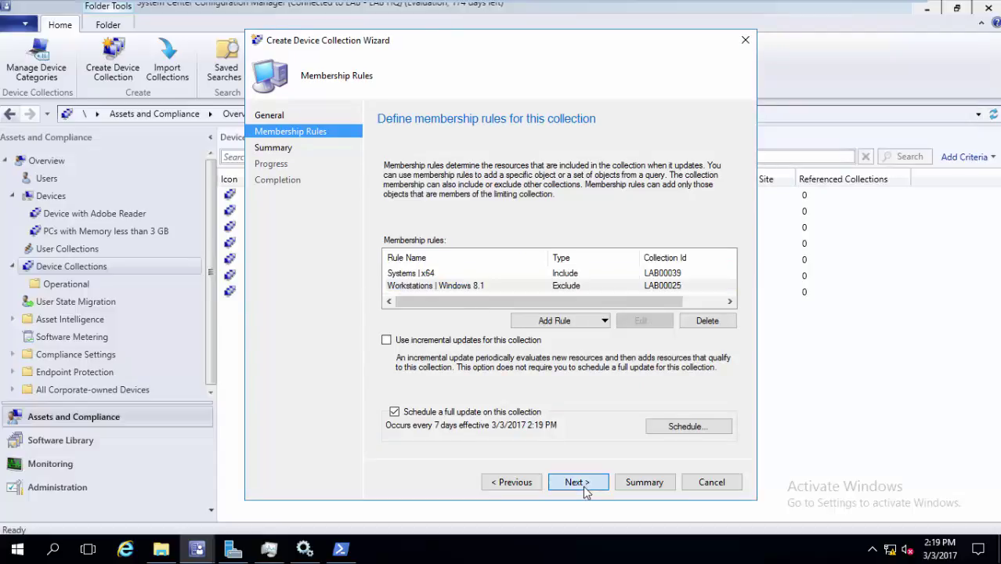
{"action": "left_click", "coordinate": [585, 484]}
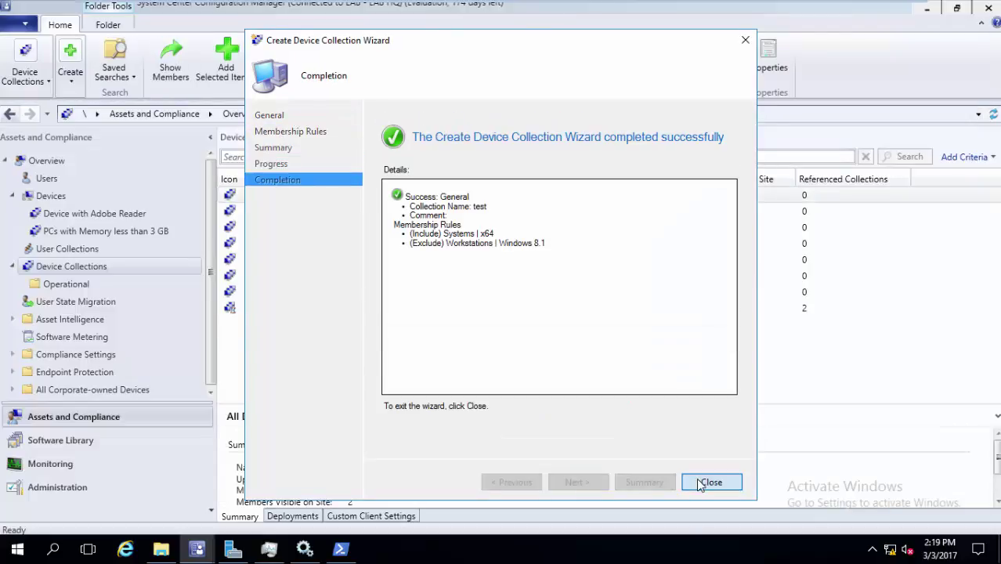
Close the wizard and open the 'test' collection to view its member DC01
{"action": "left_click", "coordinate": [710, 483]}
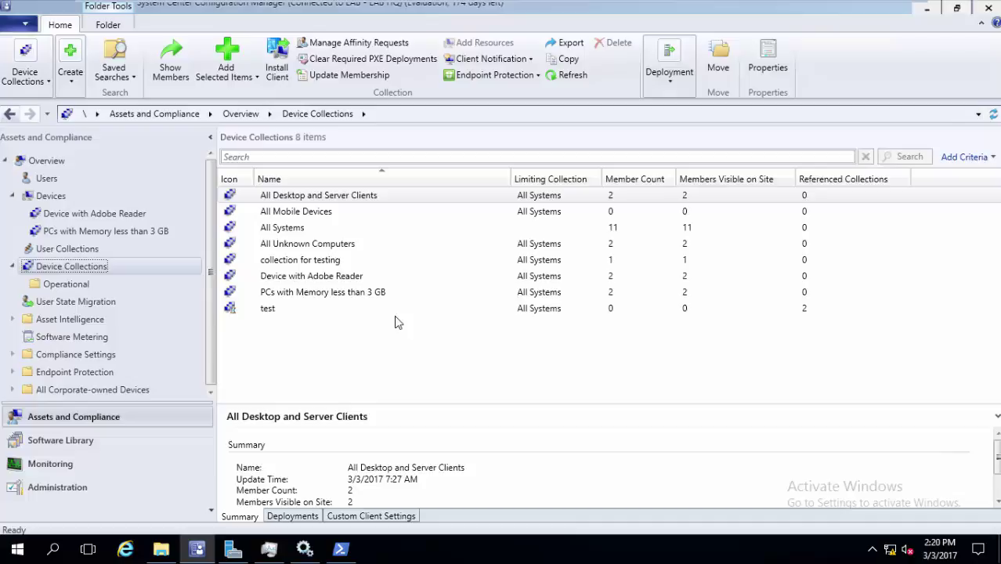
{"action": "double_click", "coordinate": [319, 310]}
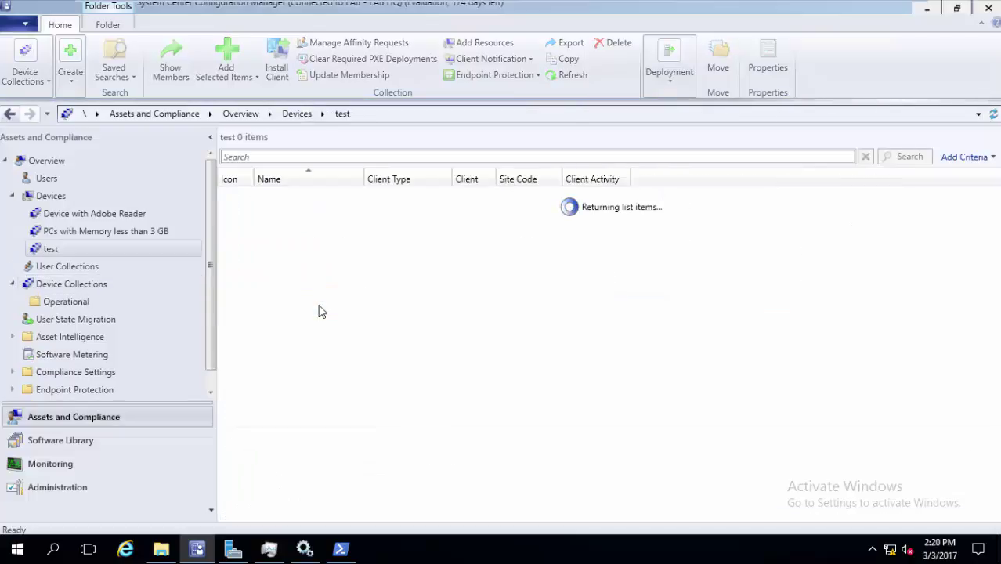
{"action": "left_click", "coordinate": [316, 203]}
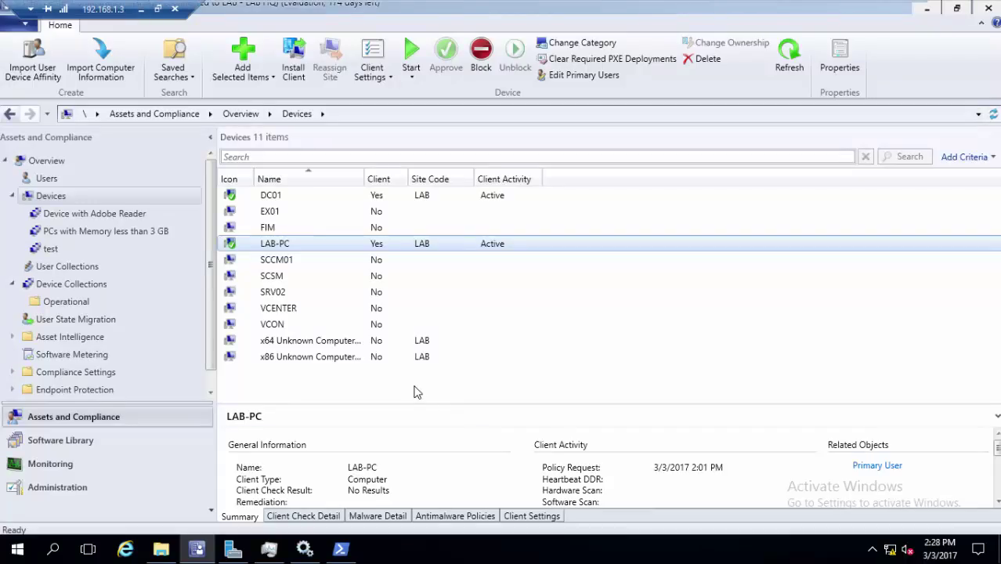
Delete the 'test' collection with its member records from the database, then view Devices
{"action": "left_click", "coordinate": [145, 290]}
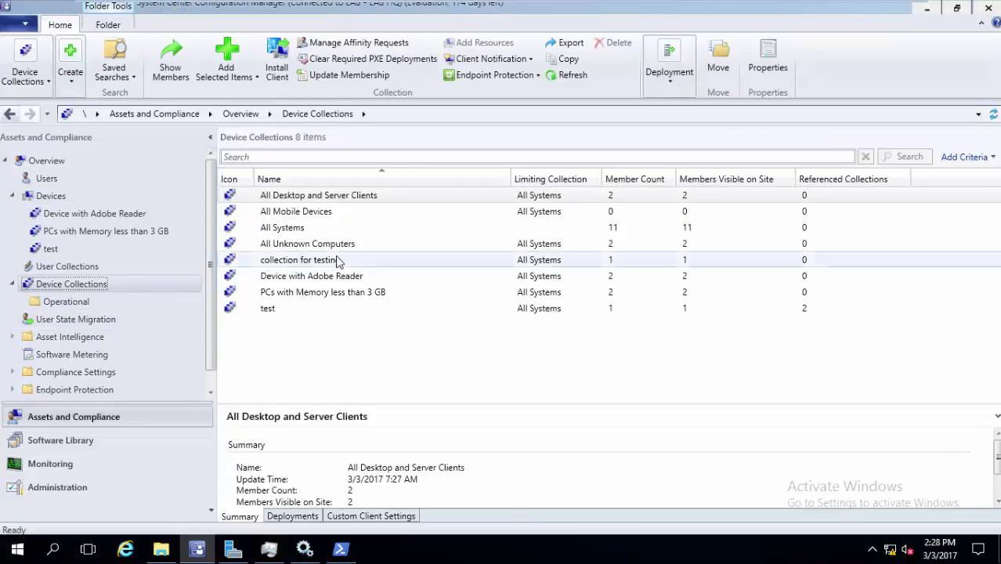
{"action": "left_click", "coordinate": [338, 276]}
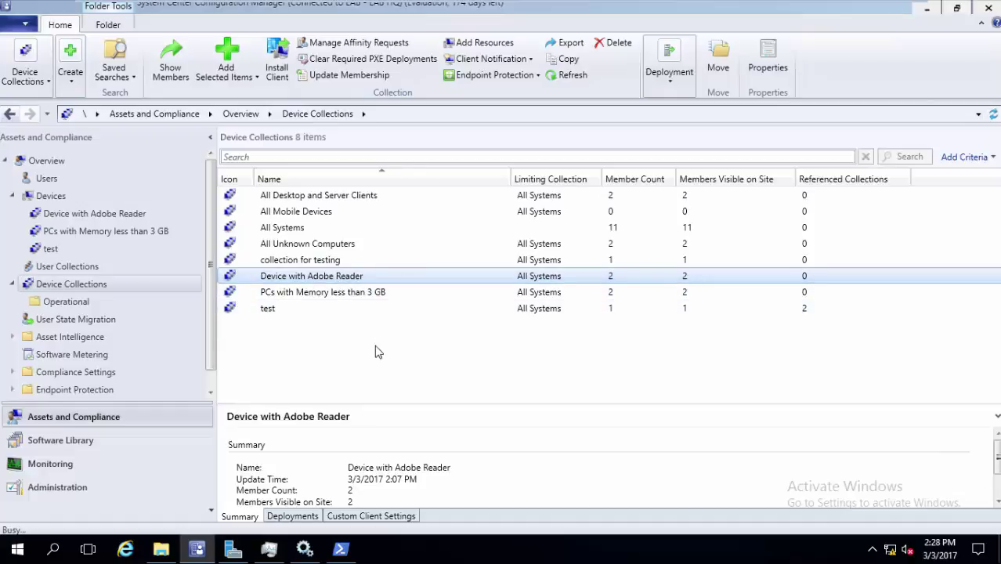
{"action": "key", "text": "Delete"}
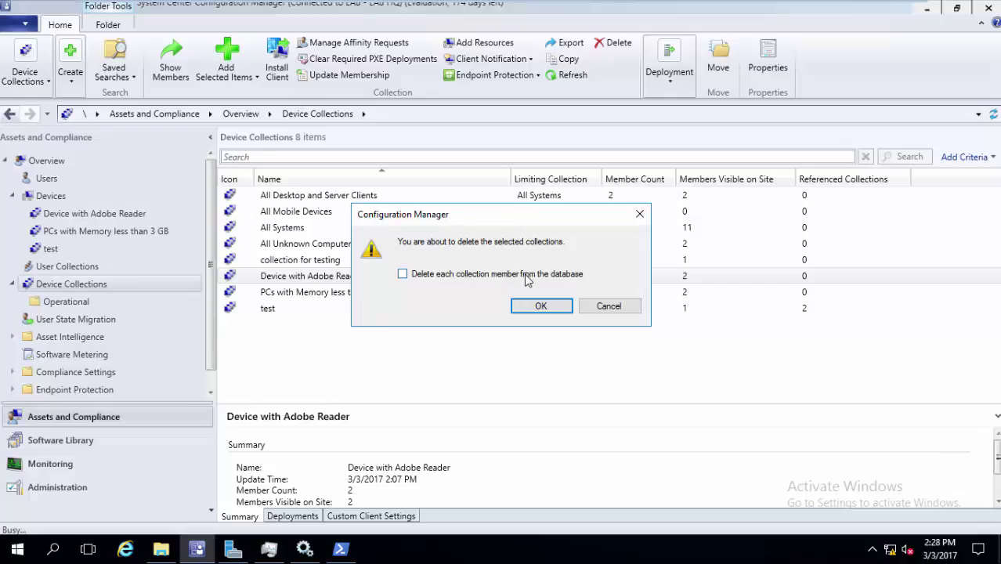
{"action": "left_click", "coordinate": [608, 306]}
{"action": "left_click", "coordinate": [524, 308]}
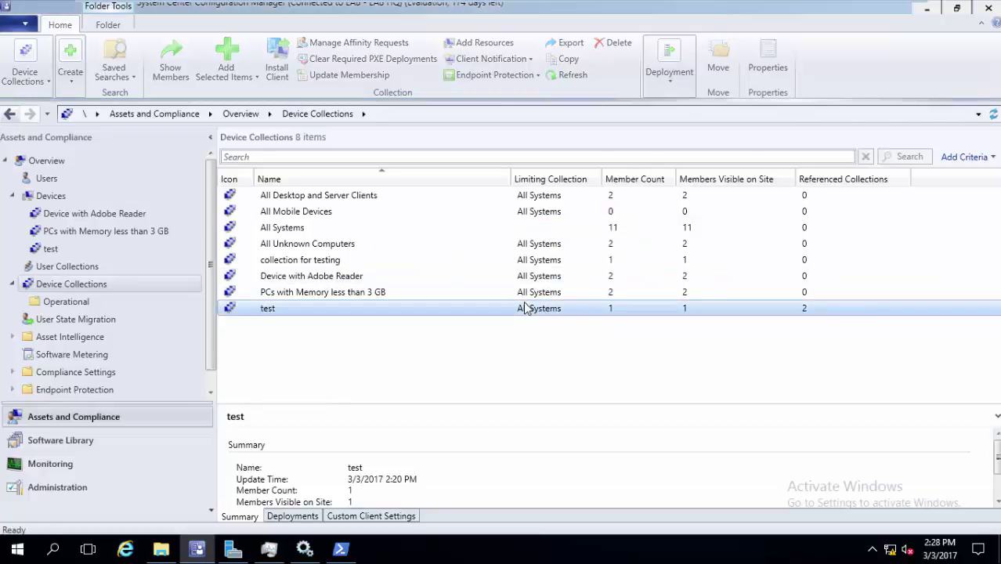
{"action": "key", "text": "Delete"}
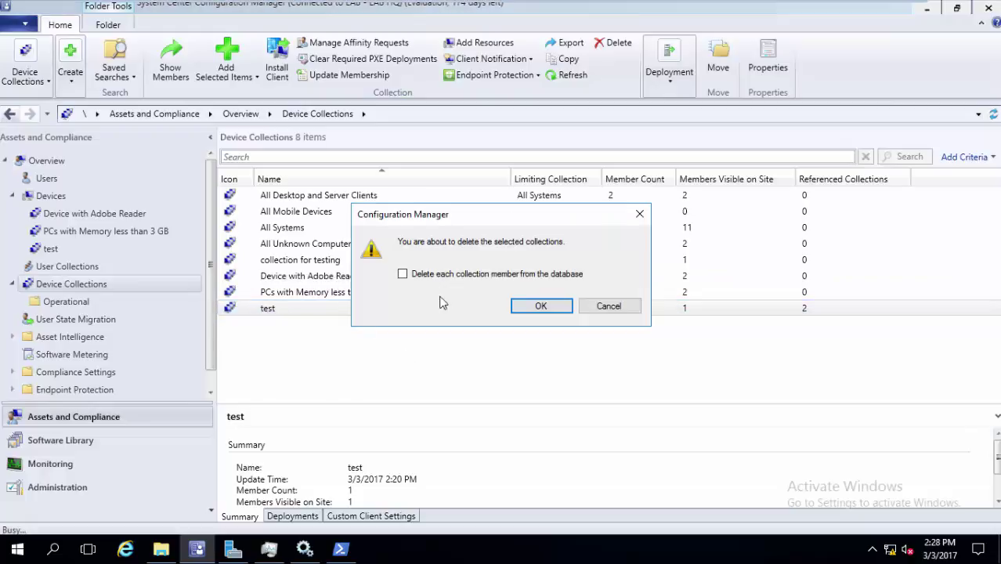
{"action": "left_click", "coordinate": [518, 307]}
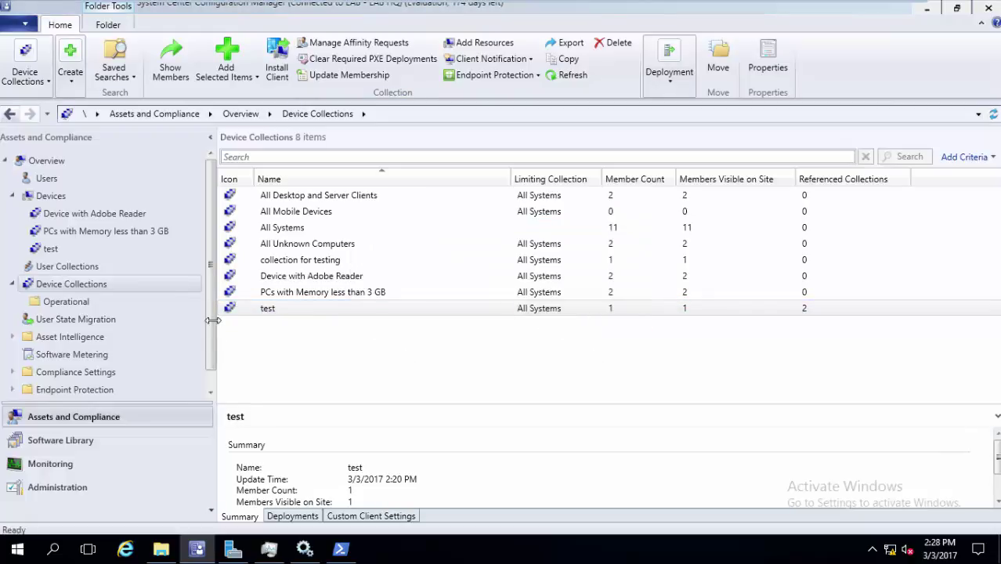
{"action": "left_click", "coordinate": [79, 200]}
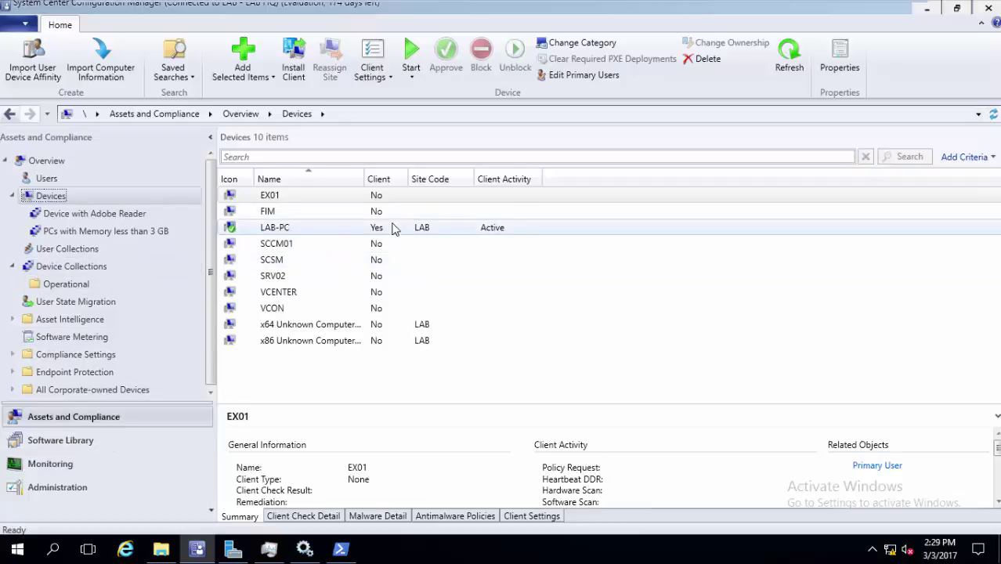
Confirm DC01 is gone from the 10-device list, ending with Camtasia Studio on screen
{"action": "mouse_move", "coordinate": [558, 7]}
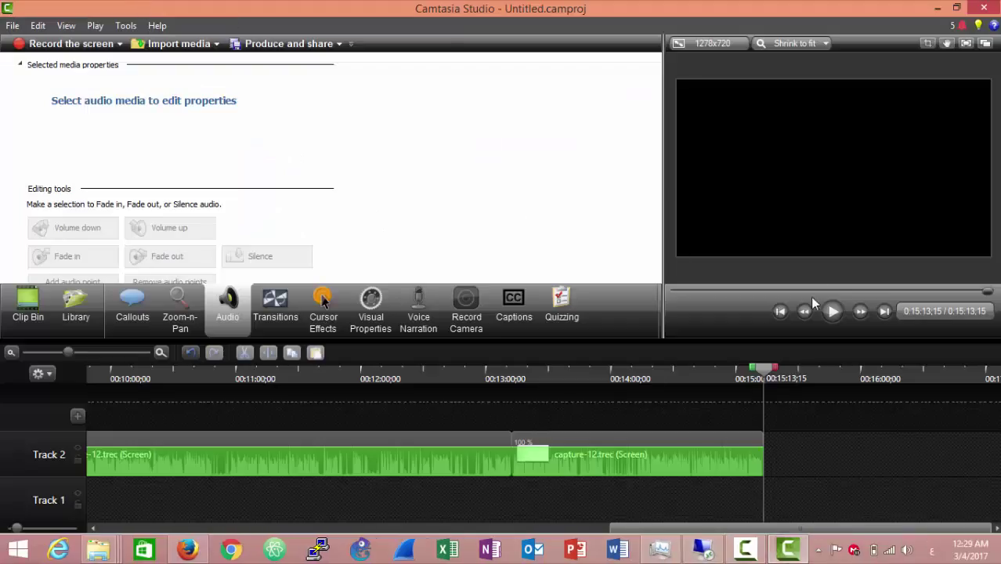
{"action": "left_click", "coordinate": [745, 550]}
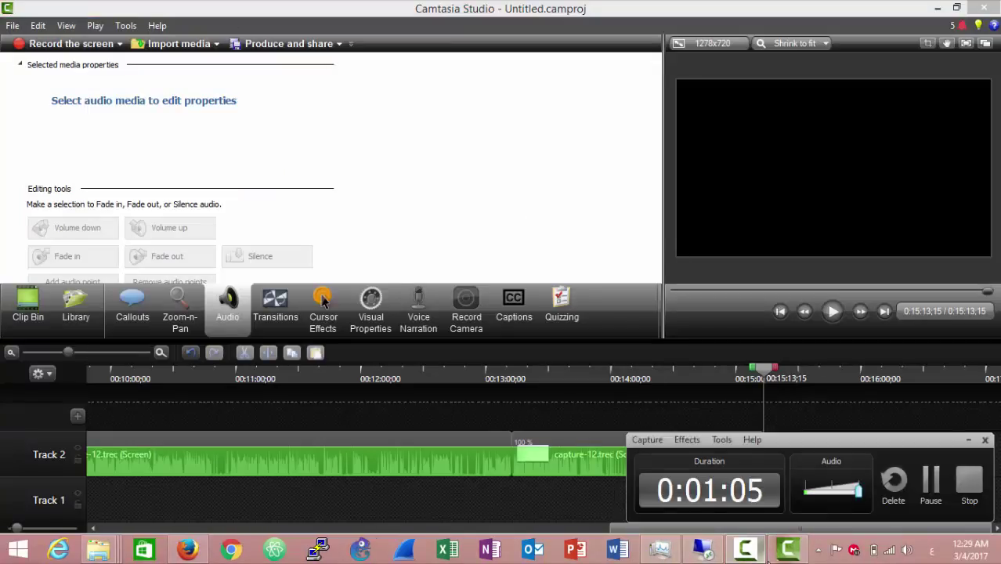